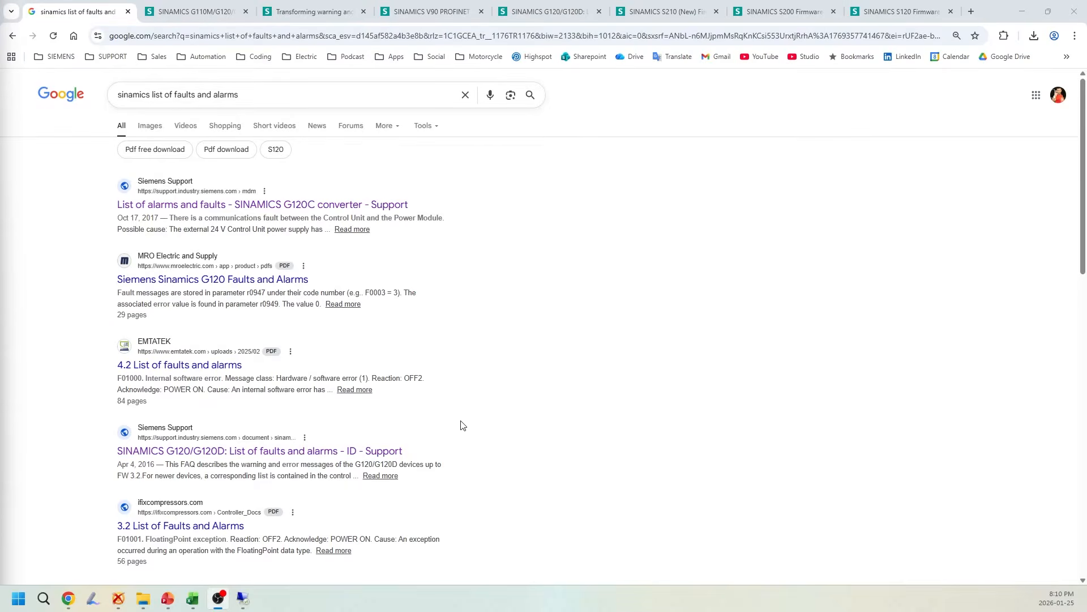
Review the G110M/G120 XML fault list entry and the XML Parser article's advantages, conversion workflow, installation prerequisites and downloads
left_click(193, 3)
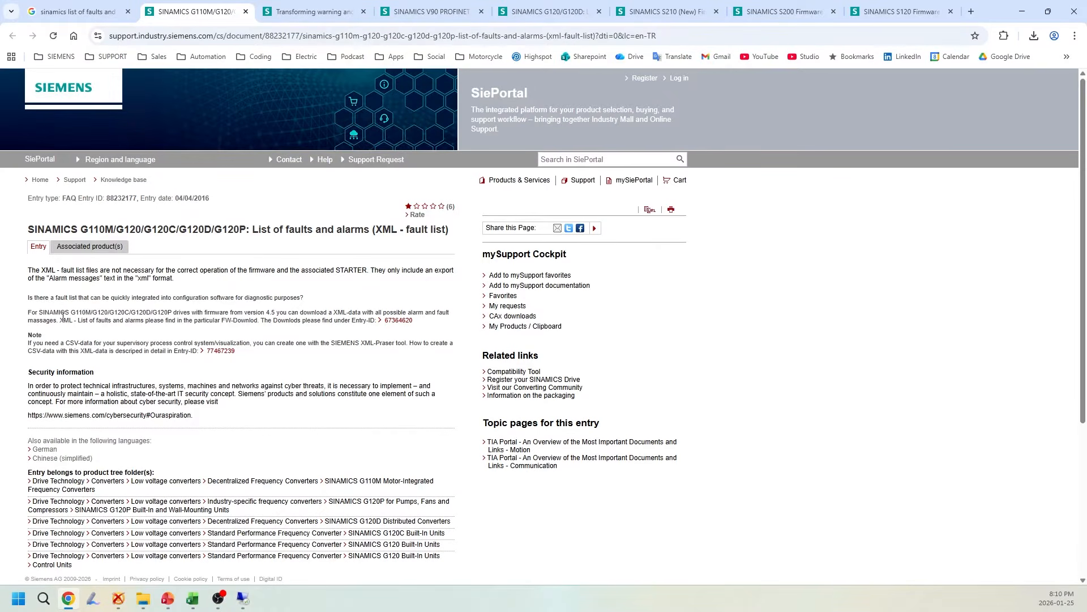
left_click_drag(174, 312, 233, 341)
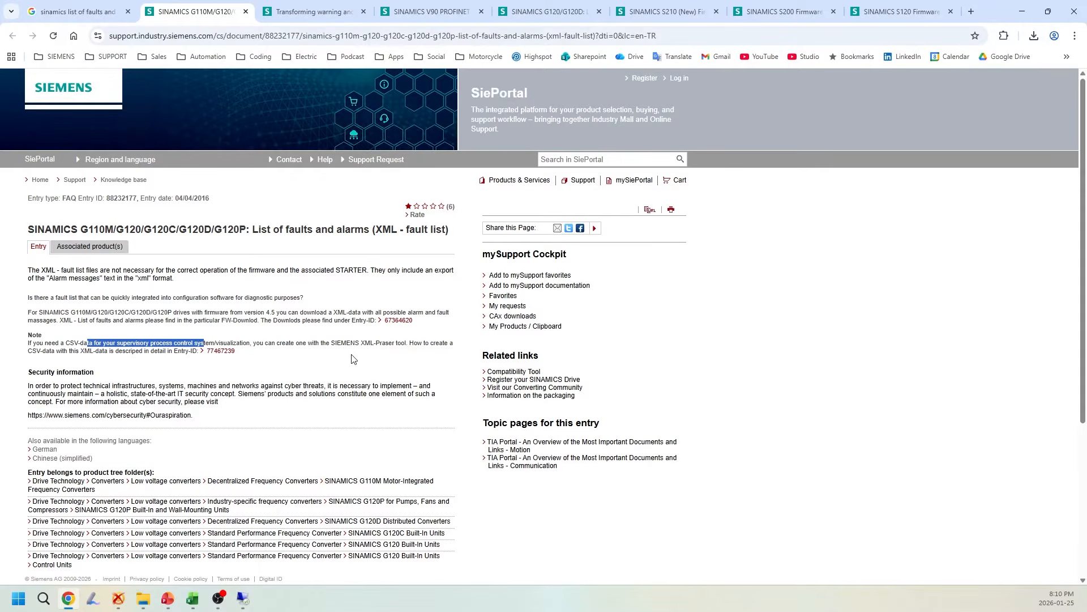
left_click(315, 16)
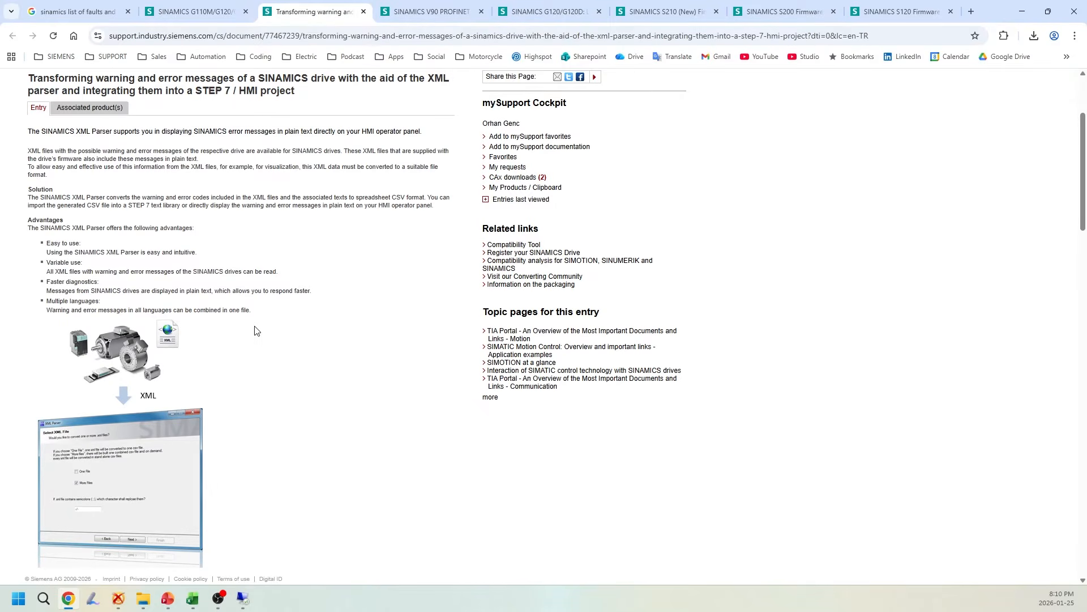
key("ctrl+plus")
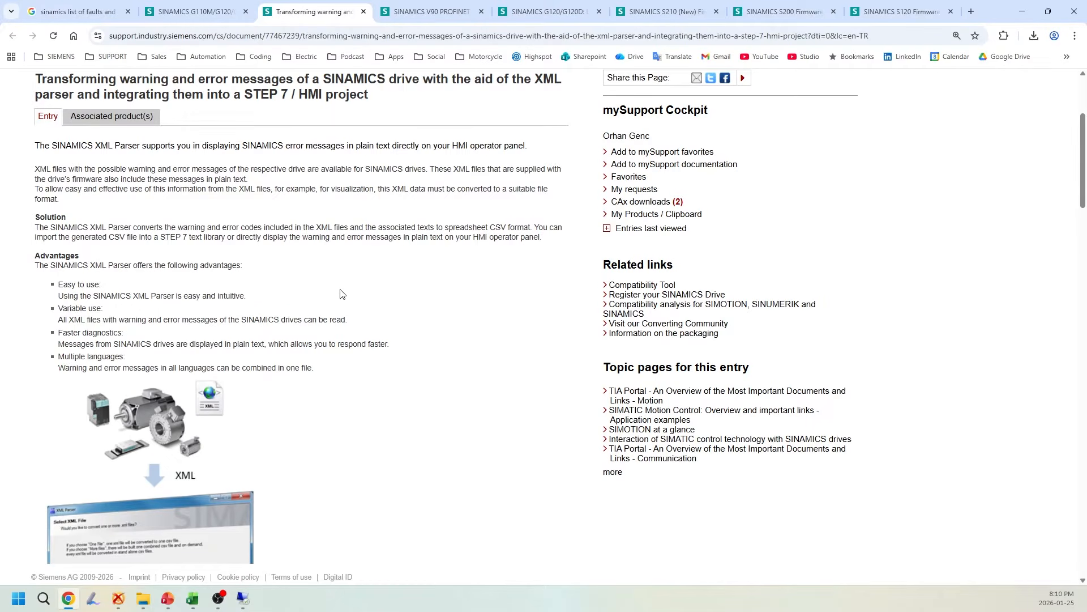
scroll(231, 388, "down", 5)
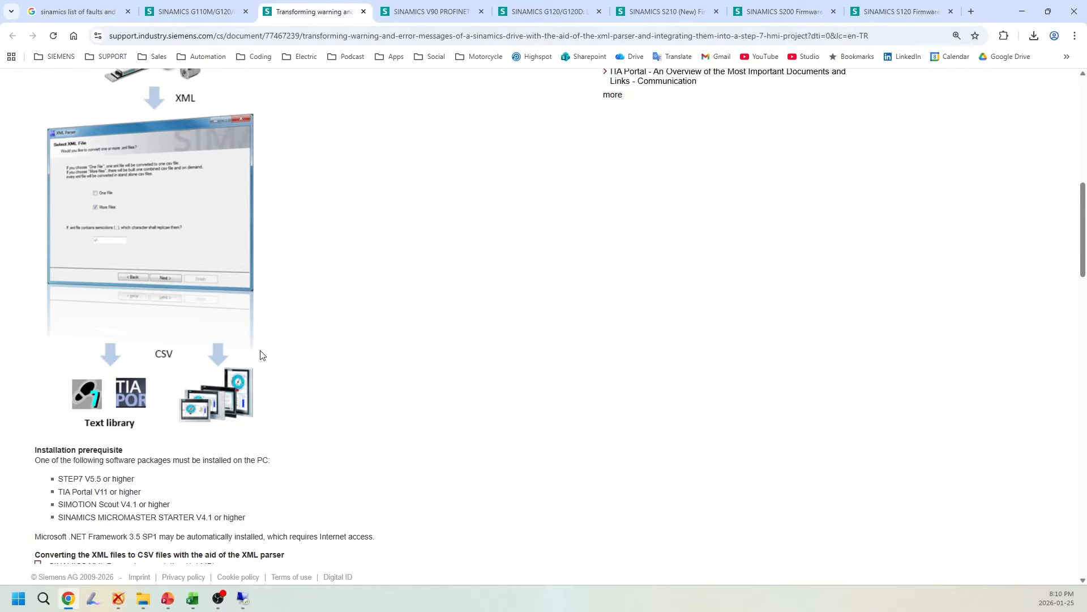
scroll(230, 372, "down", 1)
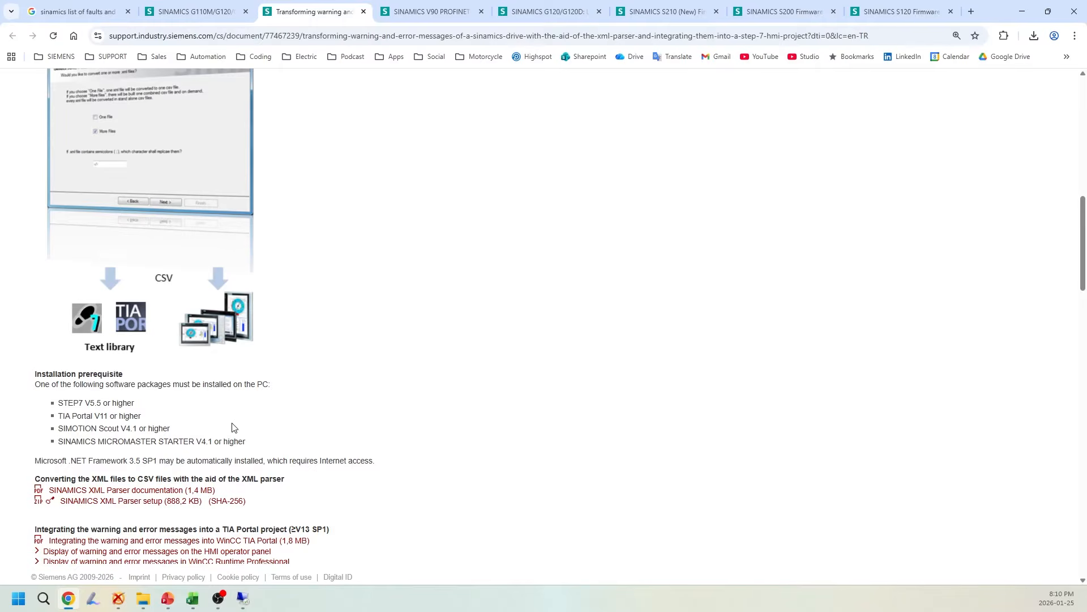
scroll(232, 427, "up", 2)
scroll(147, 370, "up", 2)
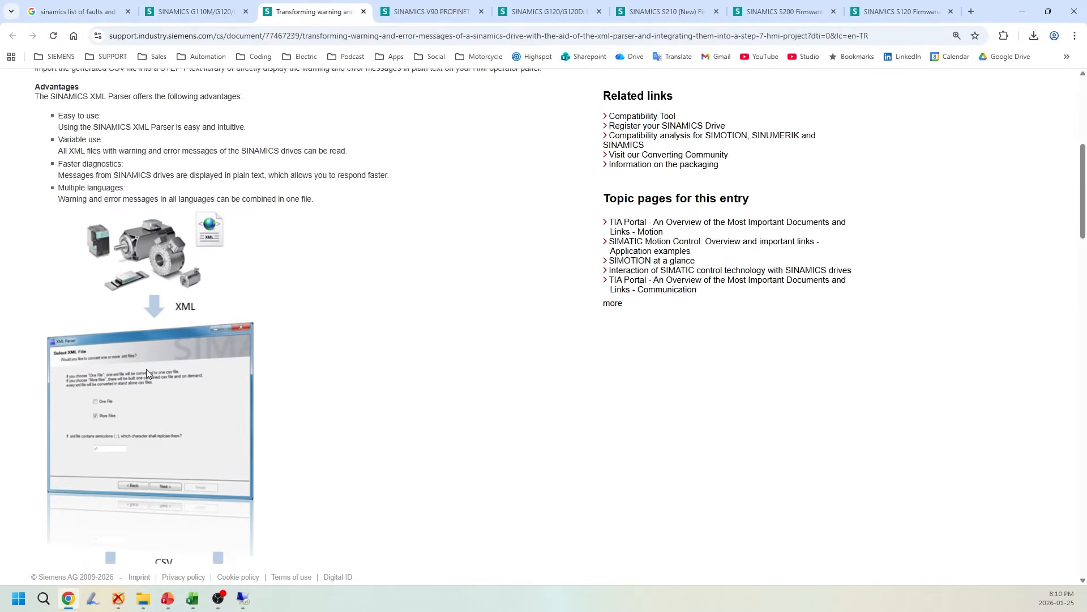
scroll(218, 356, "up", 1)
scroll(317, 266, "up", 1)
Examine the SINAMICS V90 PROFINET firmware page for the list of faults and alarms download under V1.02.00
left_click(421, 18)
scroll(351, 370, "up", 5)
scroll(352, 370, "down", 5)
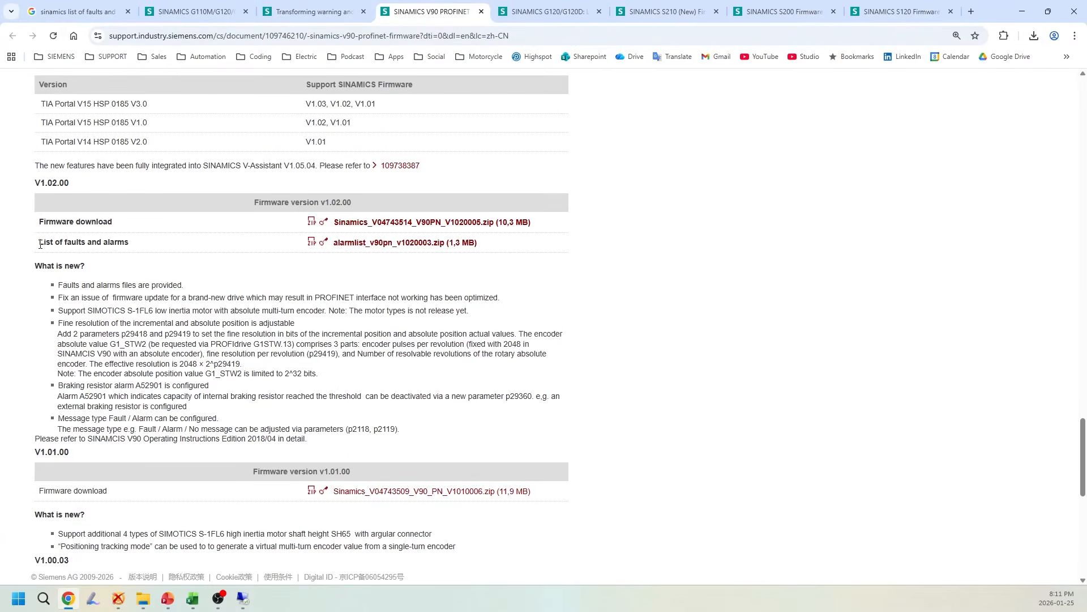
left_click_drag(40, 245, 149, 246)
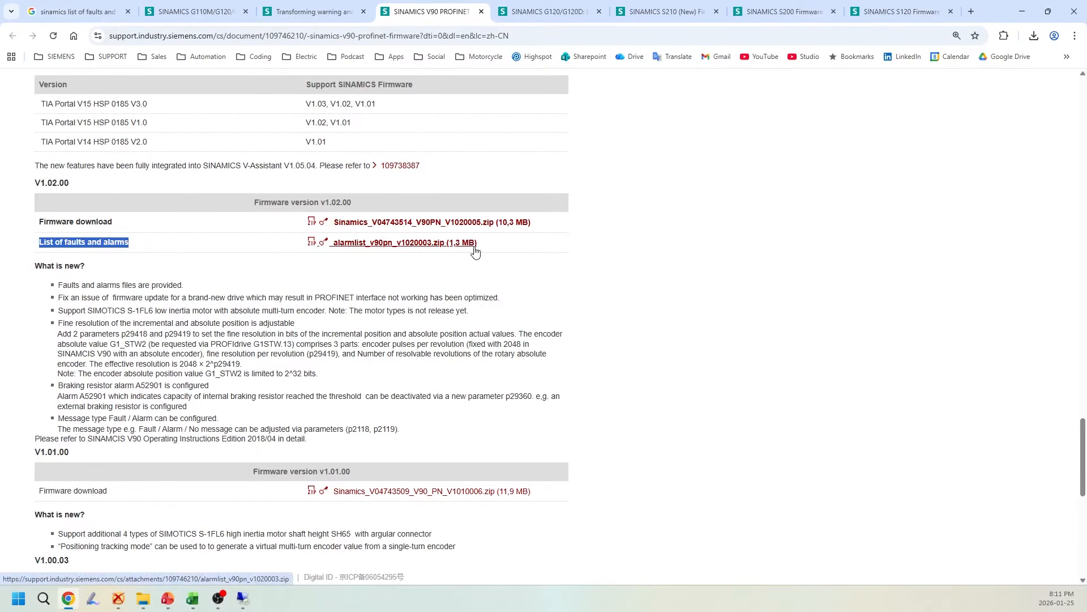
left_click(554, 279)
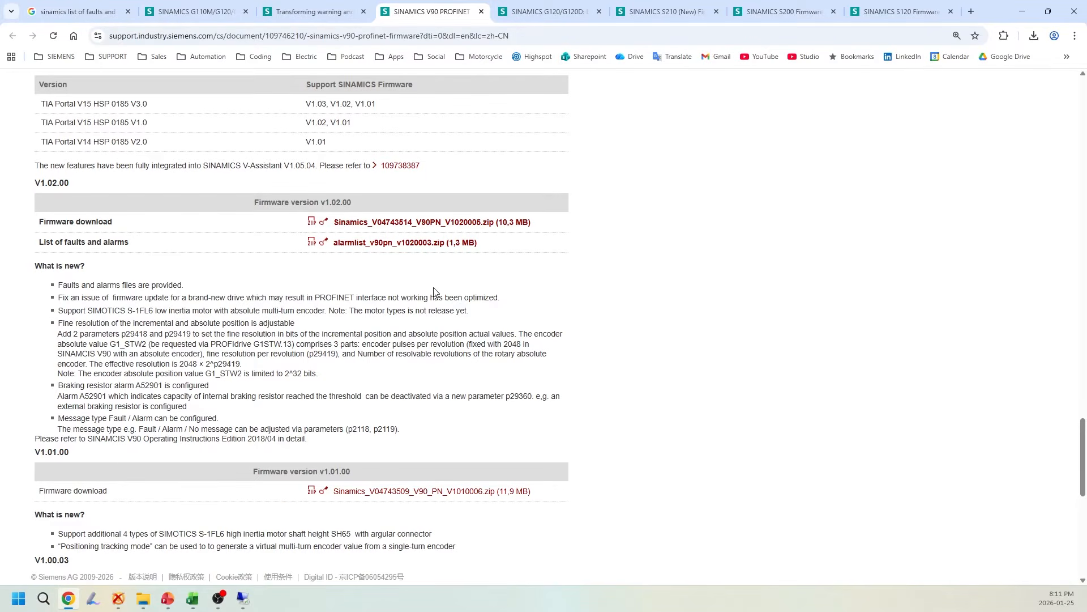
scroll(423, 296, "up", 1)
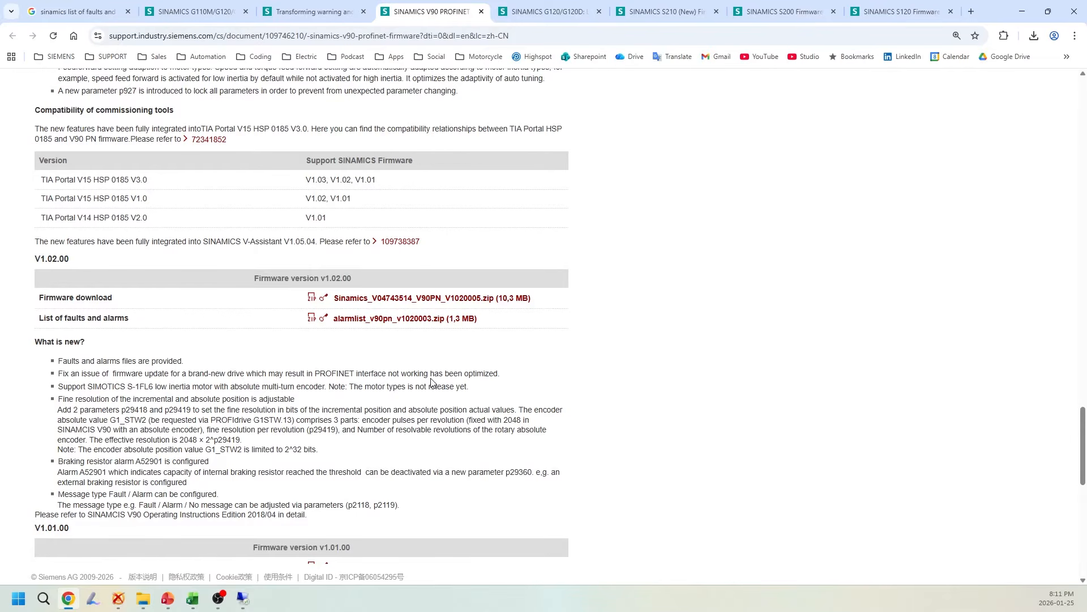
scroll(467, 403, "up", 8)
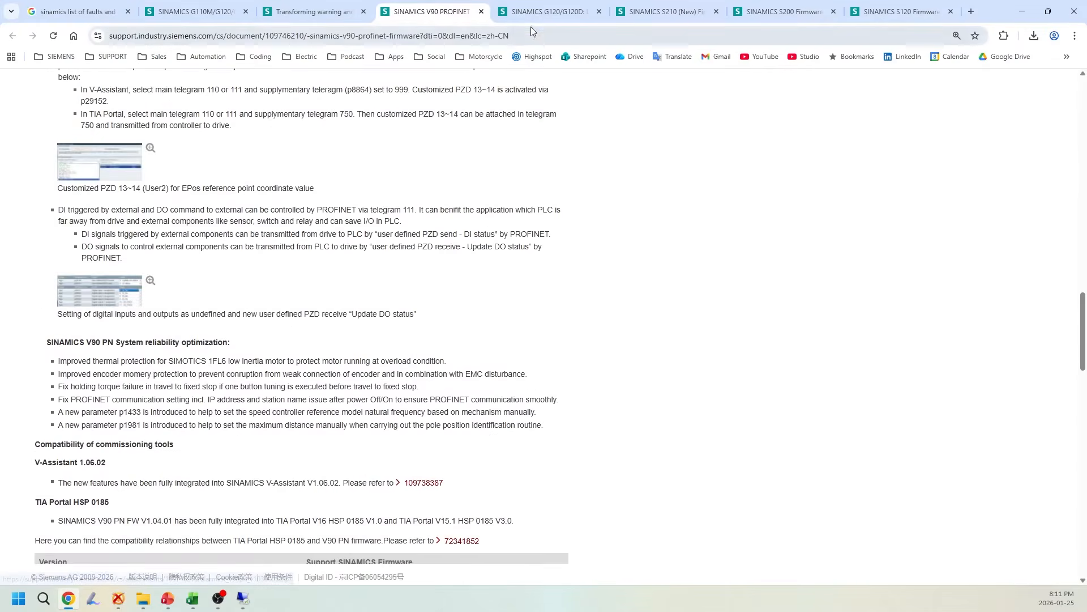
Check the SINAMICS G120/G120D and S210 support pages for their fault and alarm list downloads
left_click(542, 16)
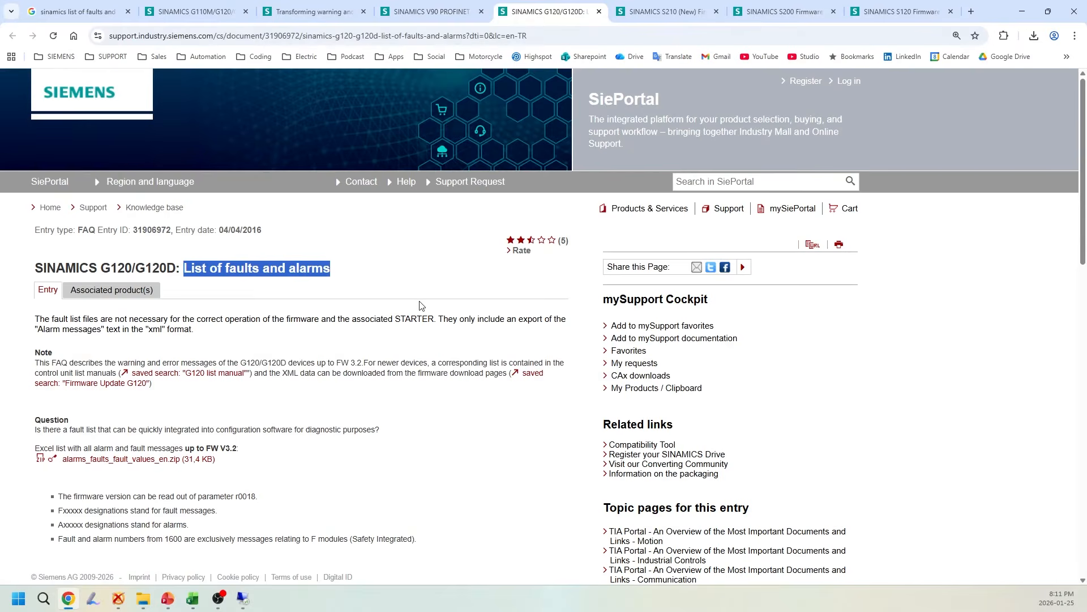
left_click(663, 14)
scroll(283, 385, "down", 10)
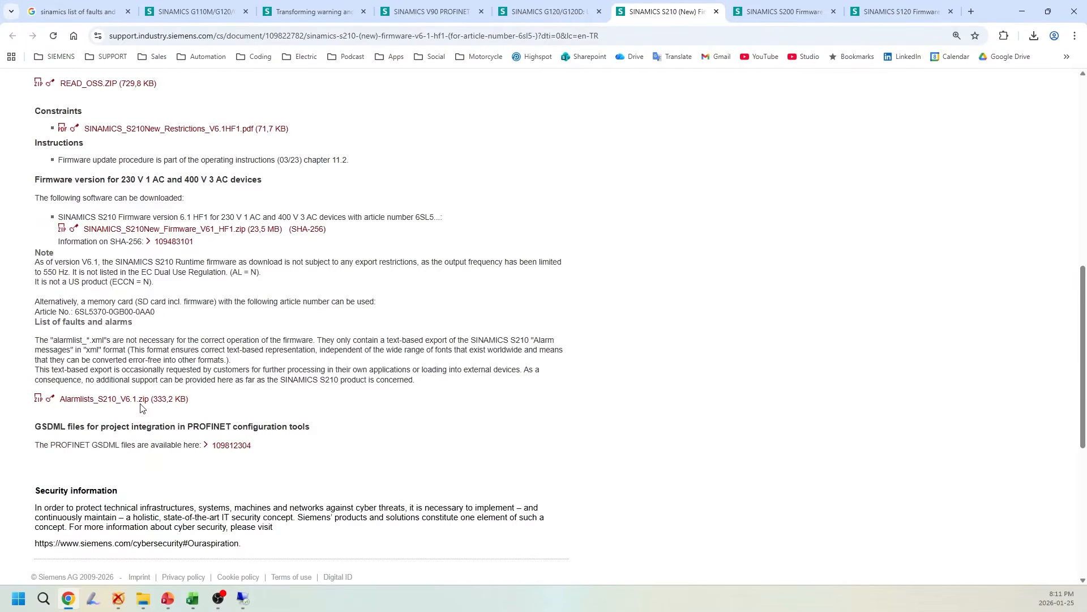
scroll(141, 408, "up", 5)
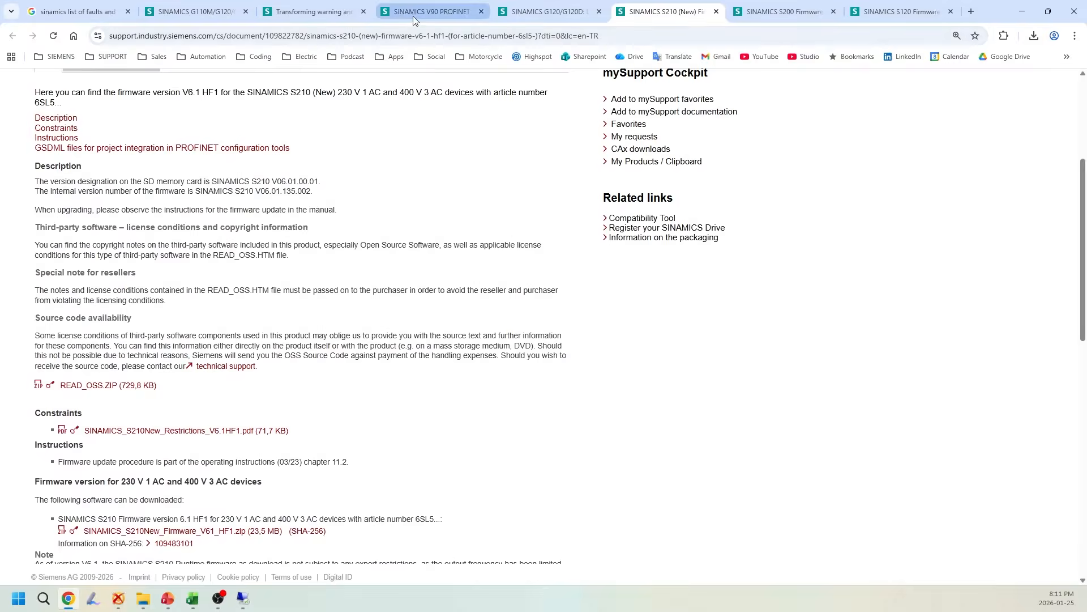
Download the V90 PROFINET firmware V1.03.00 alarm list alarmlist_v90pn_v1030005.zip into the example folder
left_click(412, 16)
scroll(376, 294, "down", 4)
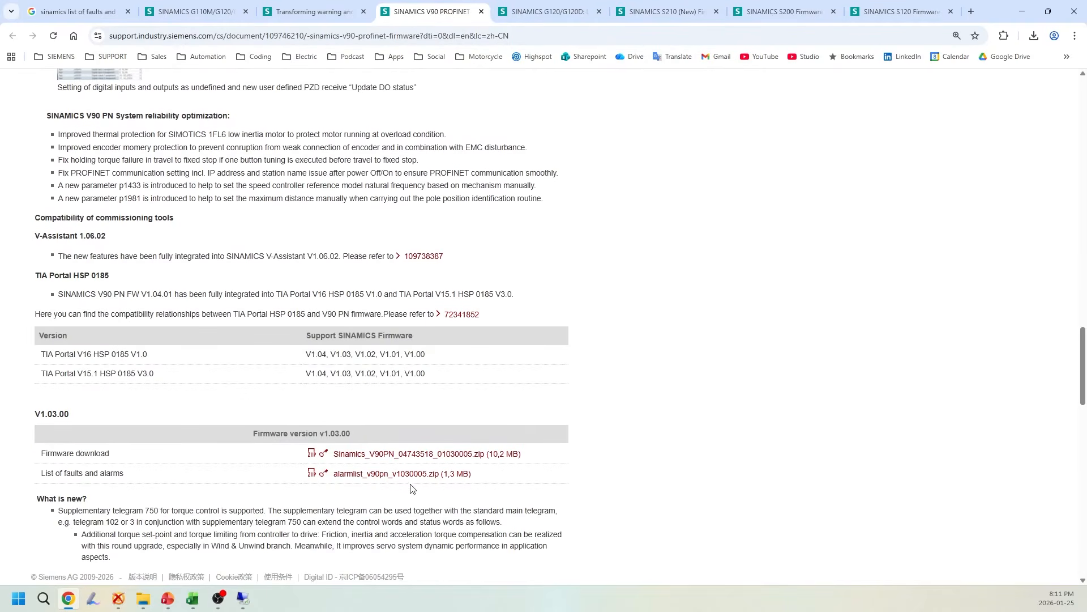
scroll(412, 488, "down", 3)
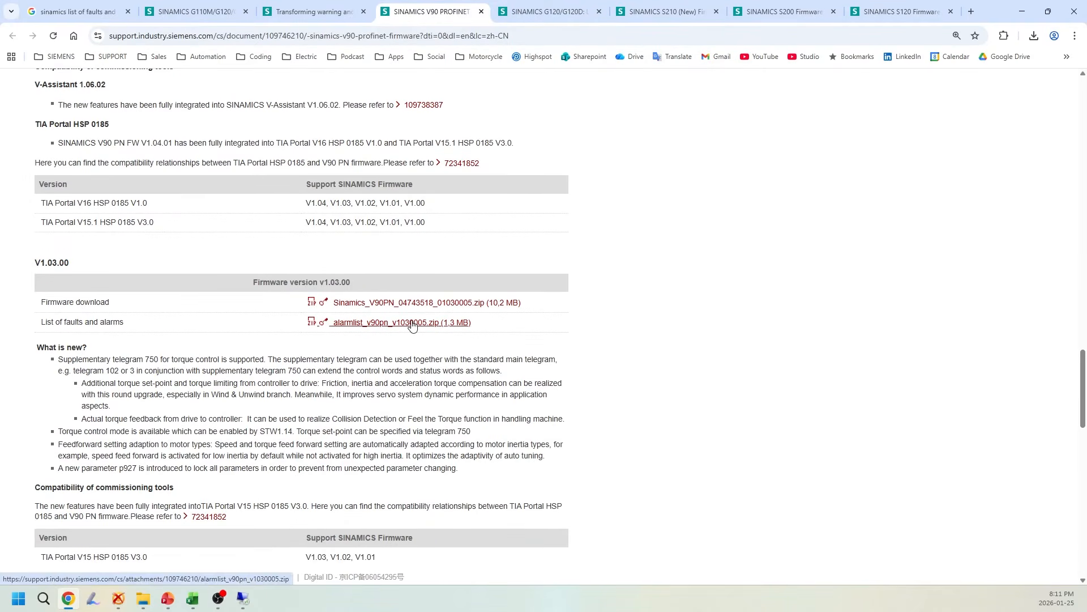
left_click(413, 323)
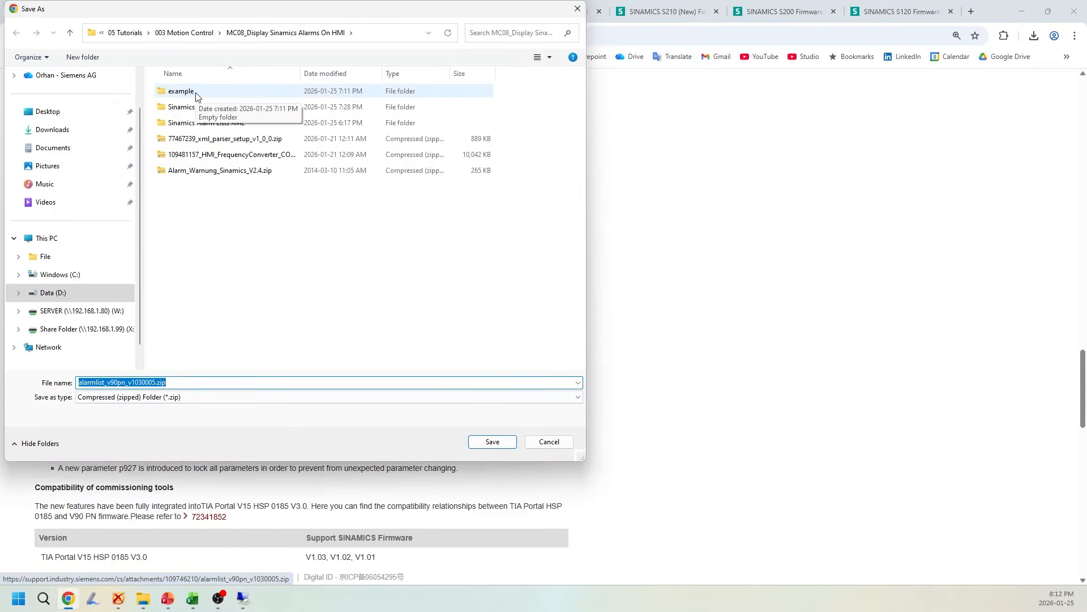
left_click(501, 445)
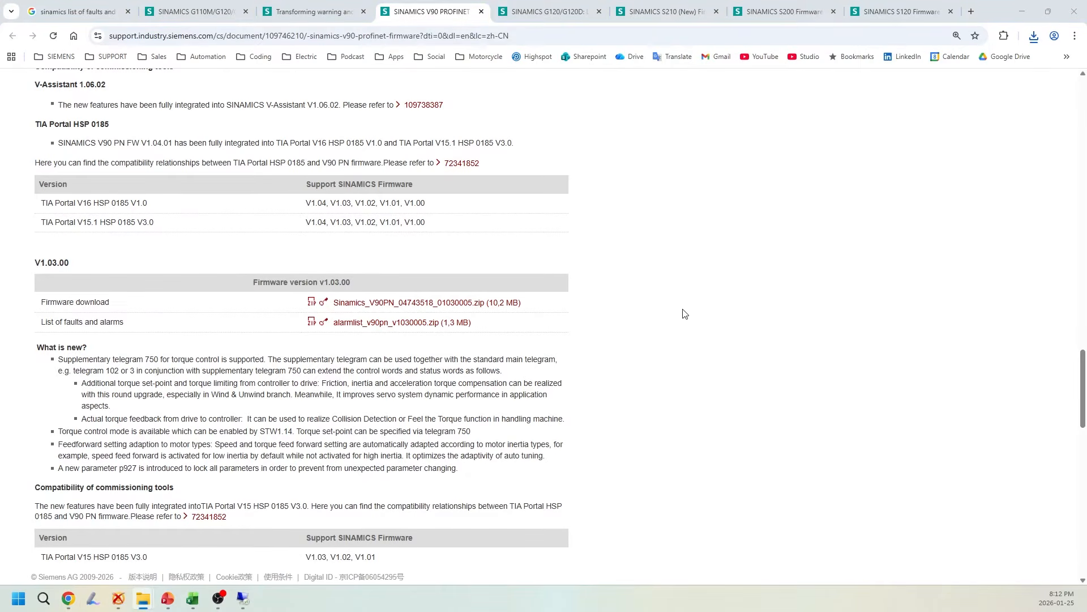
Switch to File Explorer, extract alarmlist_v90pn_v1030005.zip in the example folder and open the extracted folder
left_click_drag(28, 611, 493, 124)
left_click_drag(686, 553, 870, 511)
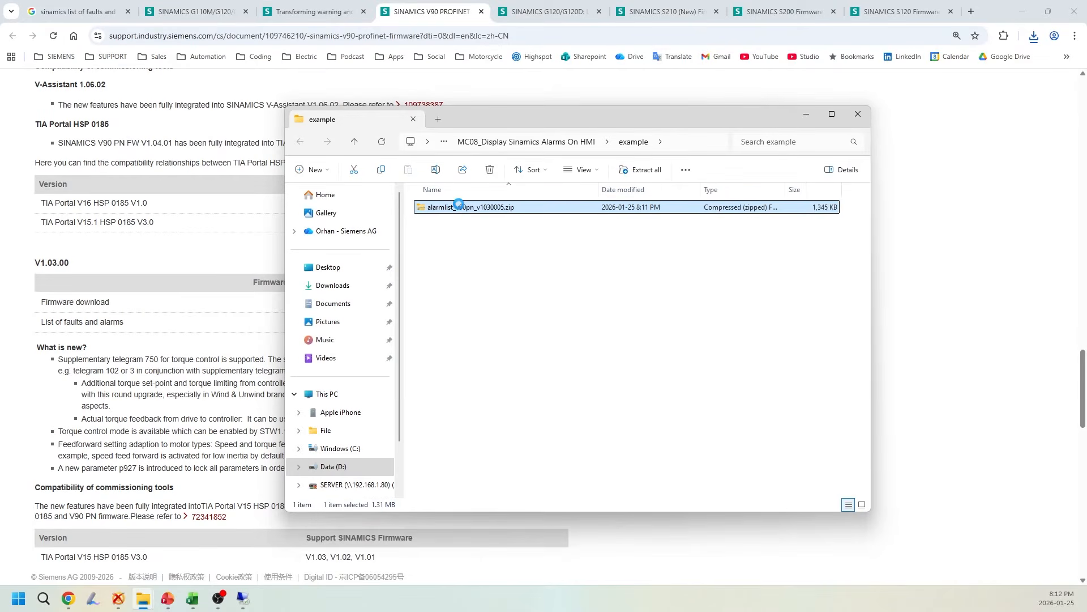
right_click(459, 209)
left_click(493, 317)
double_click(476, 226)
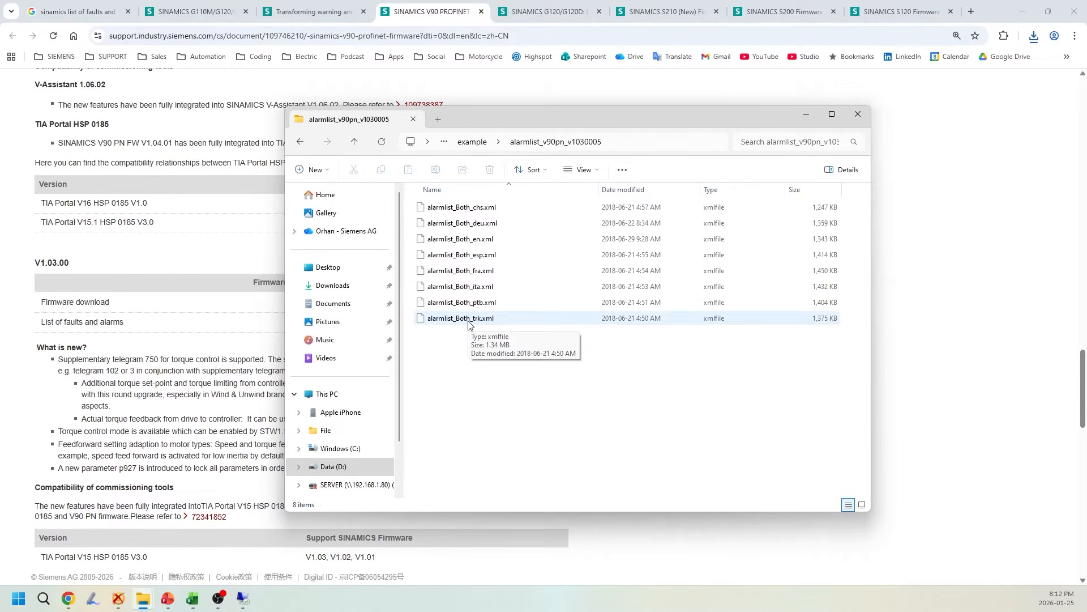
Copy the English alarm list alarmlist_Both_en.xml from the extracted folder into the parent example folder
left_click(468, 240)
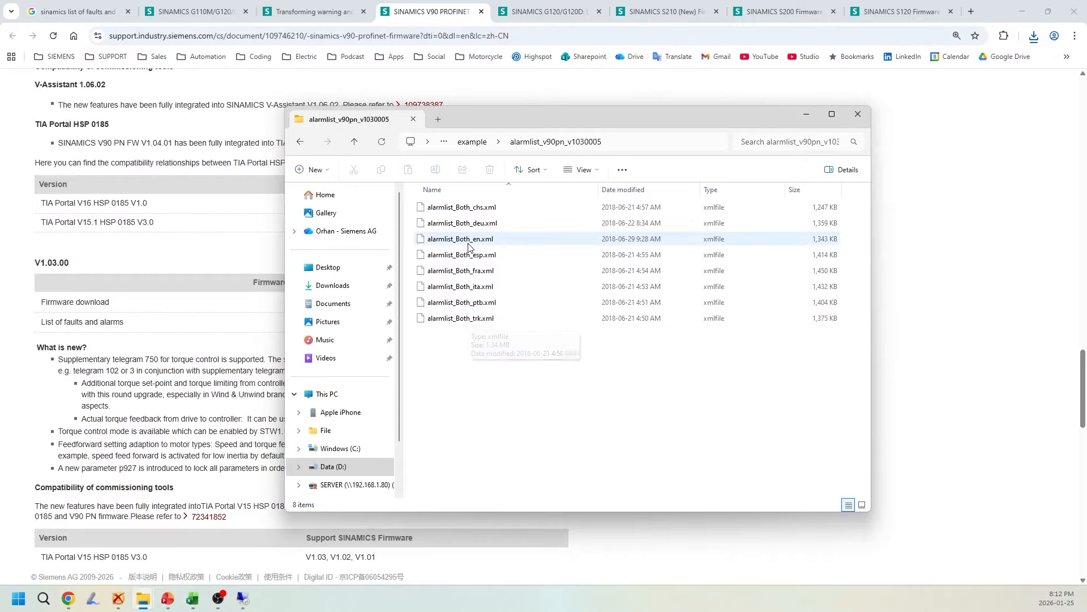
right_click(470, 242)
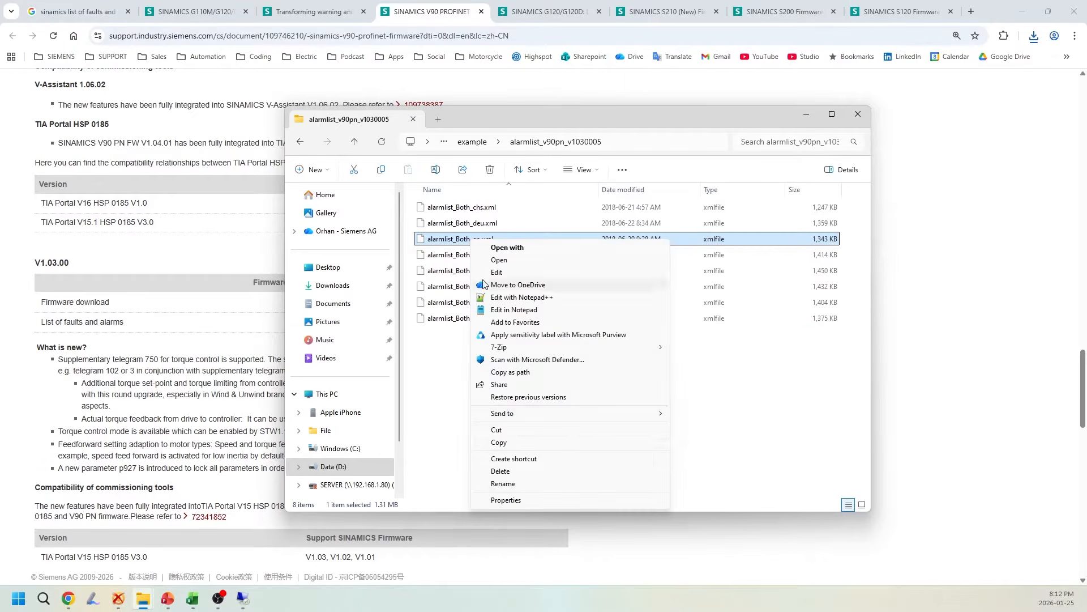
left_click(499, 442)
left_click(469, 143)
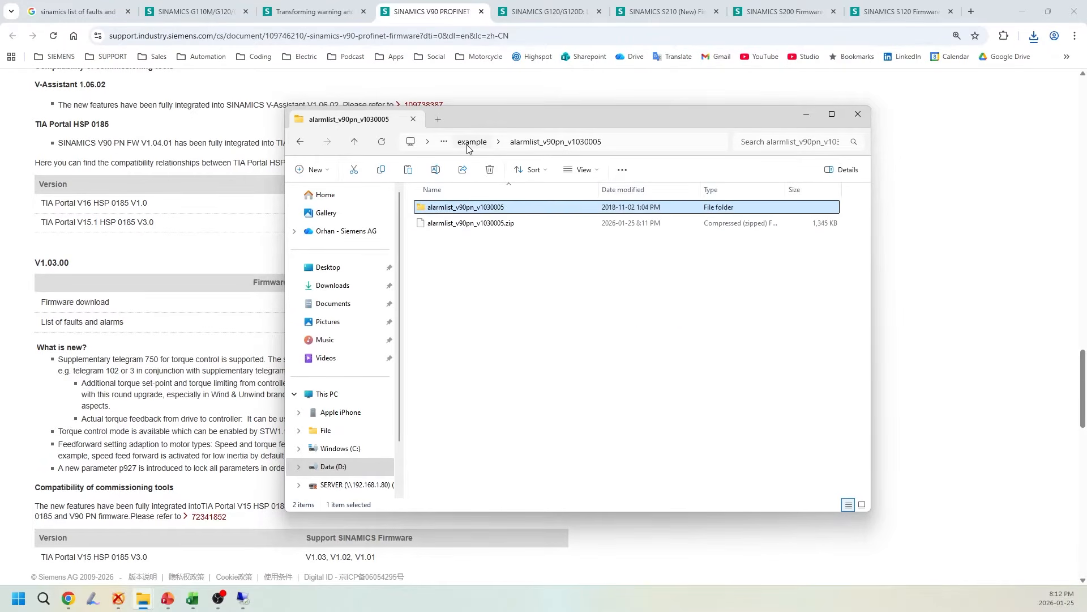
right_click(451, 256)
left_click(501, 331)
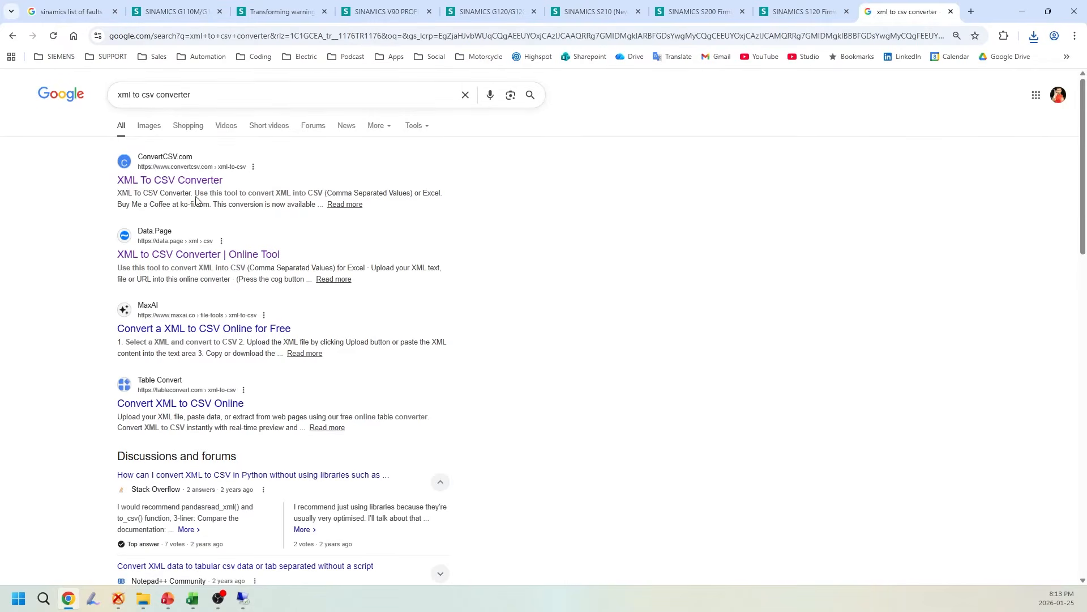
Open the ConvertCSV.com XML To CSV Converter from the search results and start choosing a local file as input
left_click(182, 178)
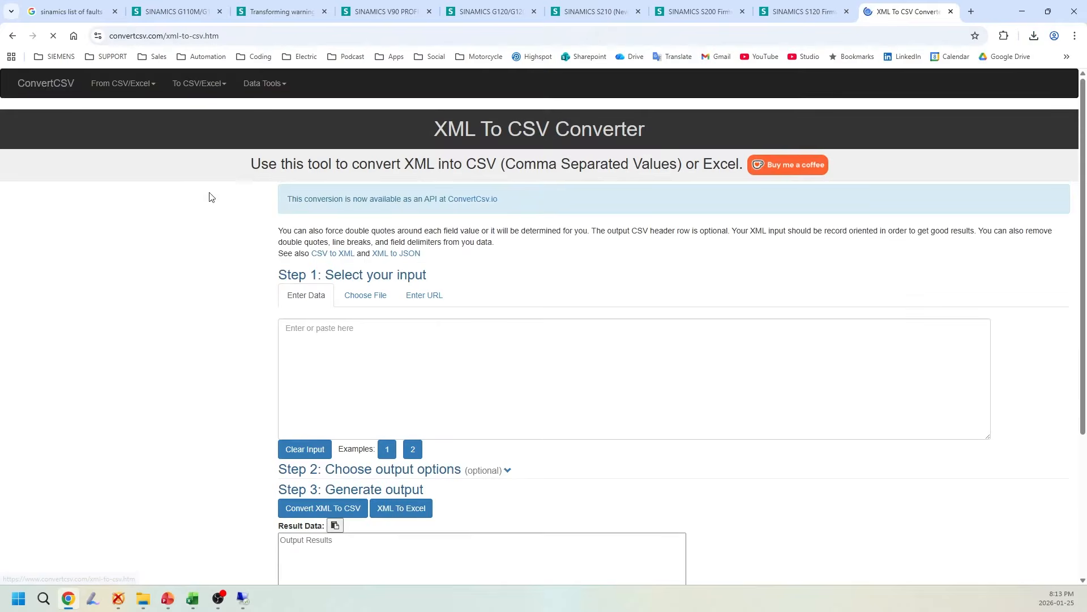
scroll(244, 287, "down", 1)
scroll(243, 288, "down", 2)
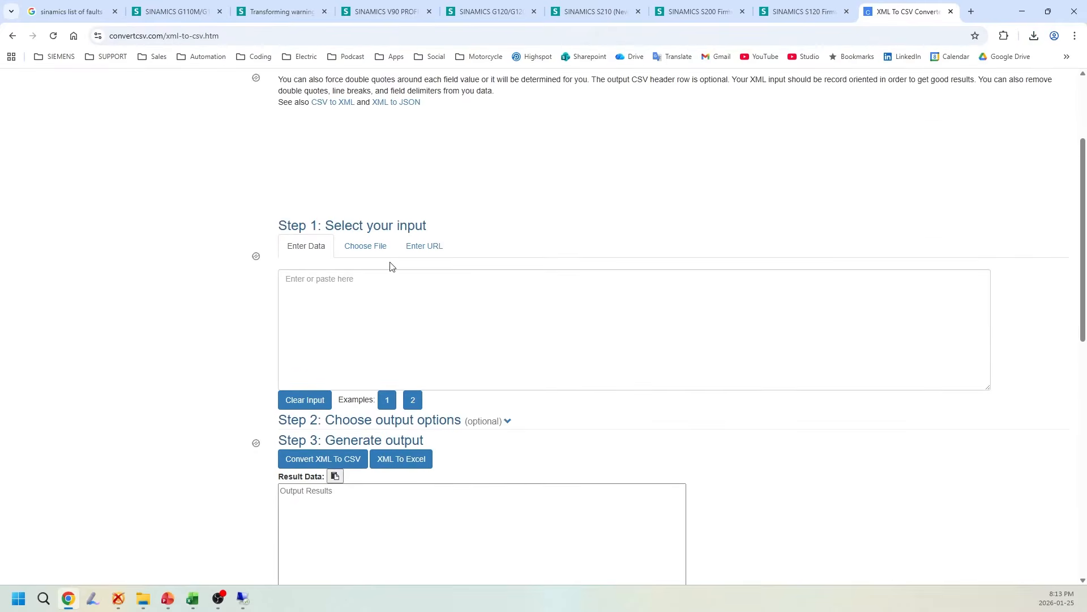
left_click(365, 246)
left_click(355, 280)
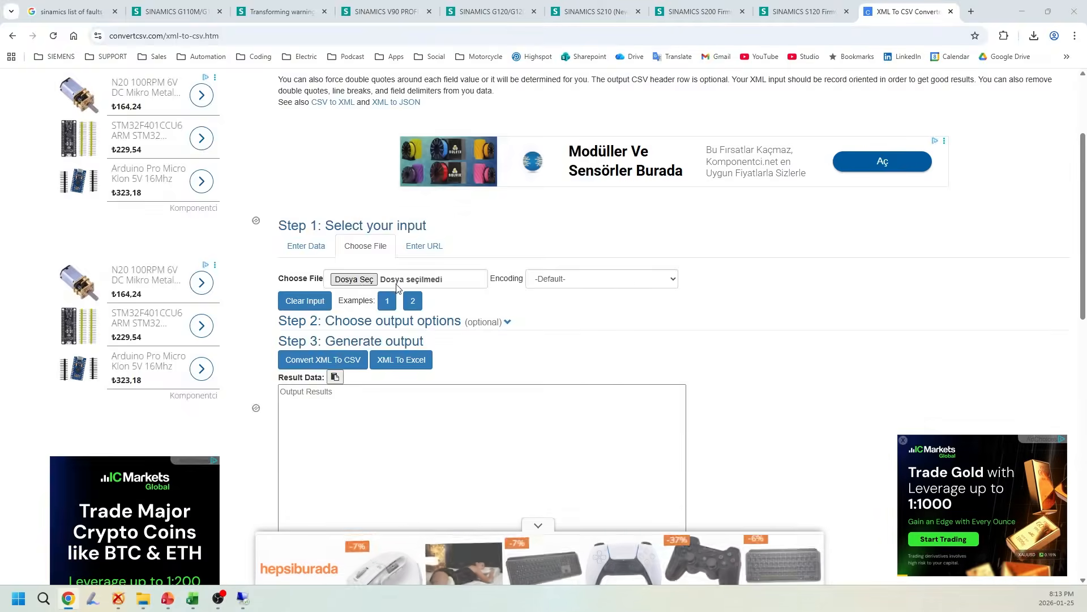
Rename alarmlist_Both_en.xml in the example folder to alarmlist_v90_en.xml and load it as the converter's input
double_click(136, 141)
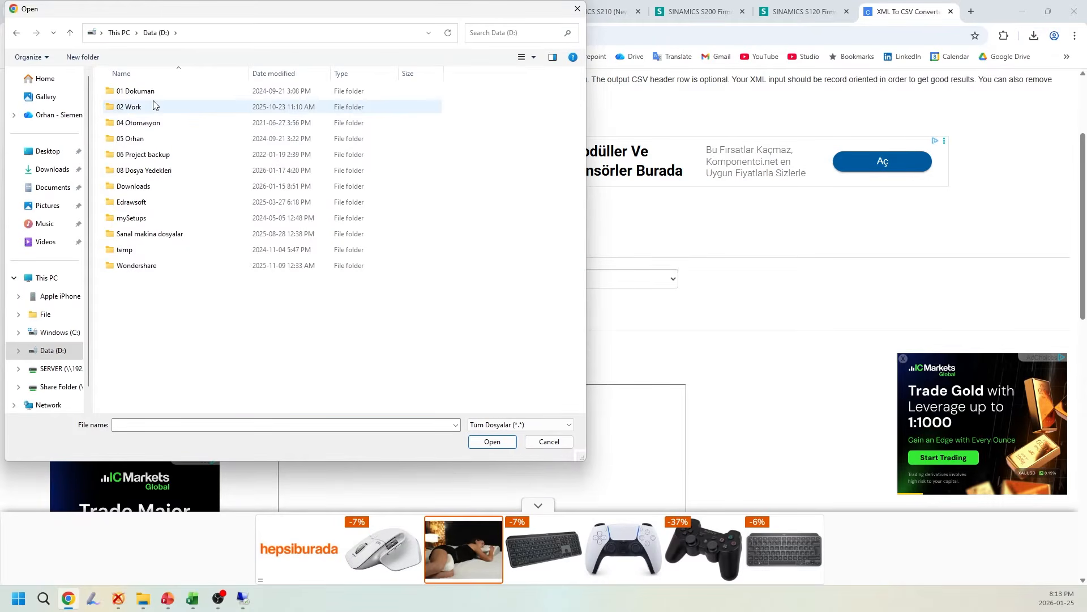
left_click(170, 107)
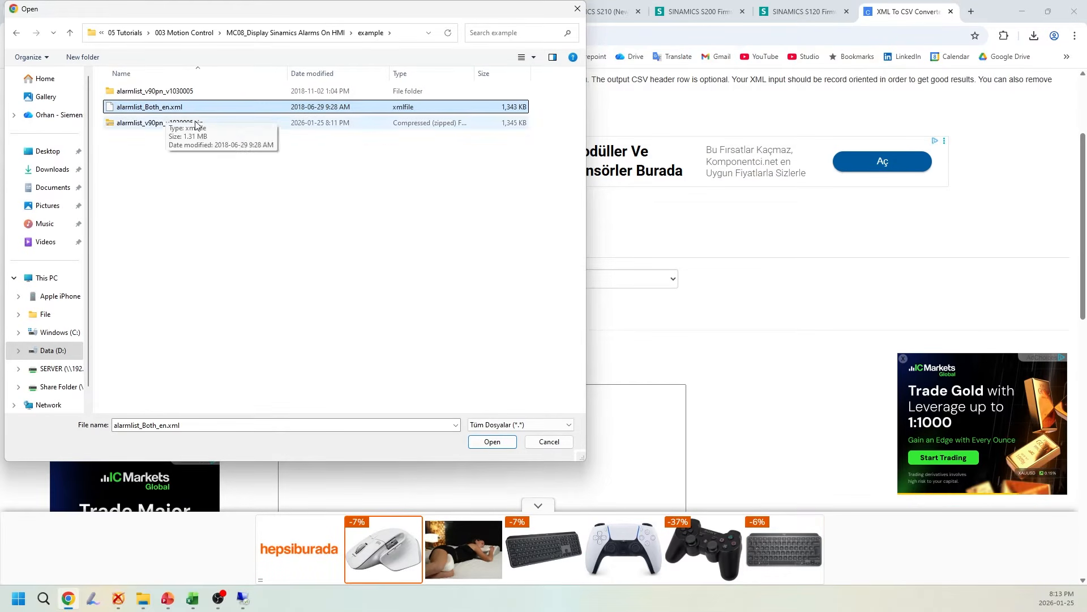
left_click(158, 112)
left_click_drag(162, 107, 145, 107)
type("v90")
key("Return")
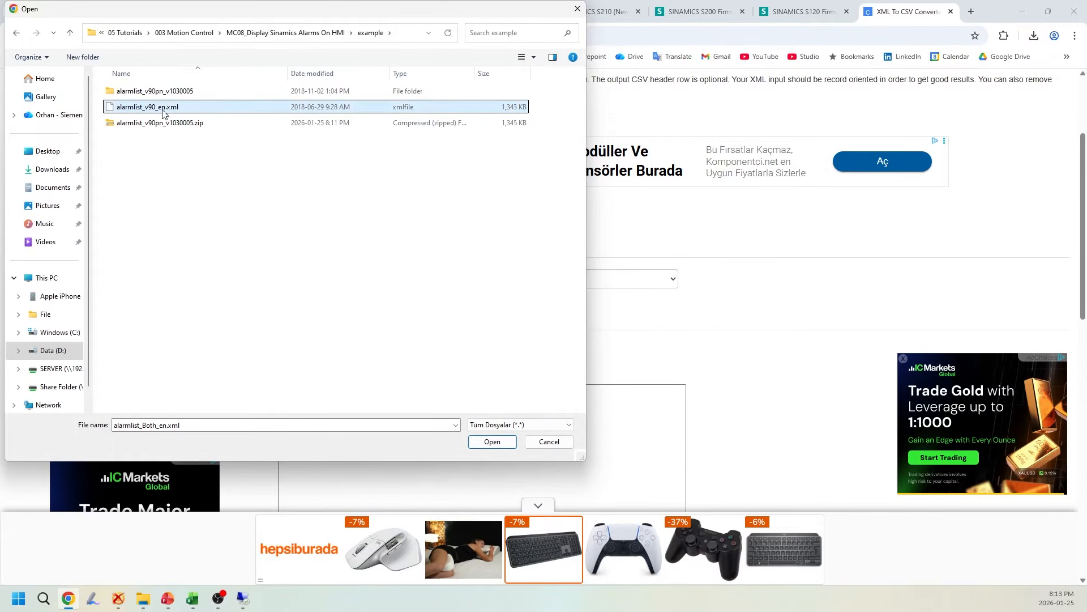
left_click(492, 442)
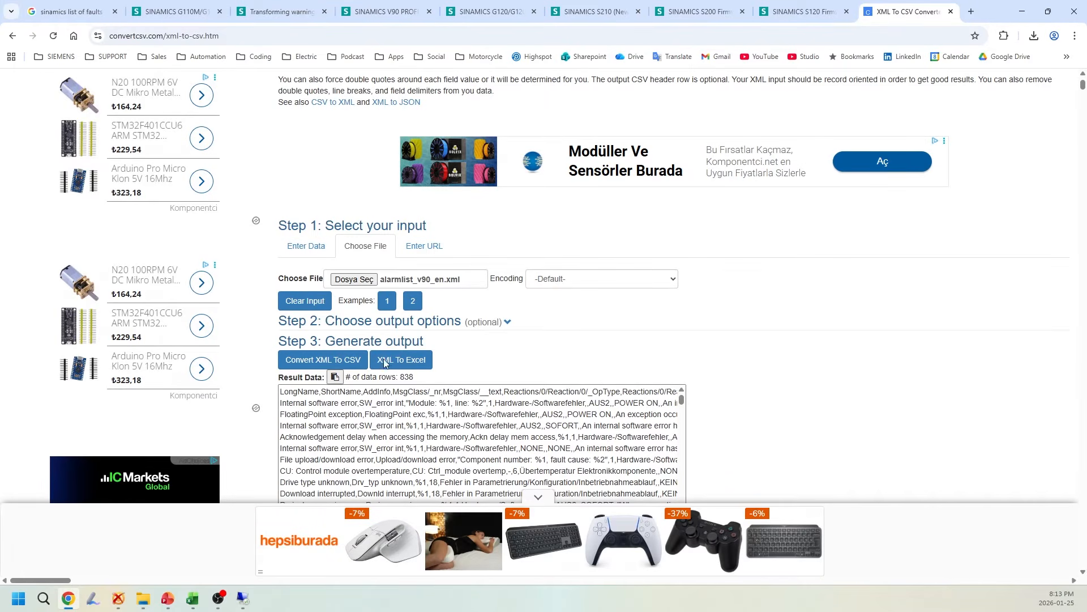
Convert the loaded XML to Excel and save it as alarmlist_v90_raw.xlsx in the example folder
left_click(412, 364)
left_click(176, 382)
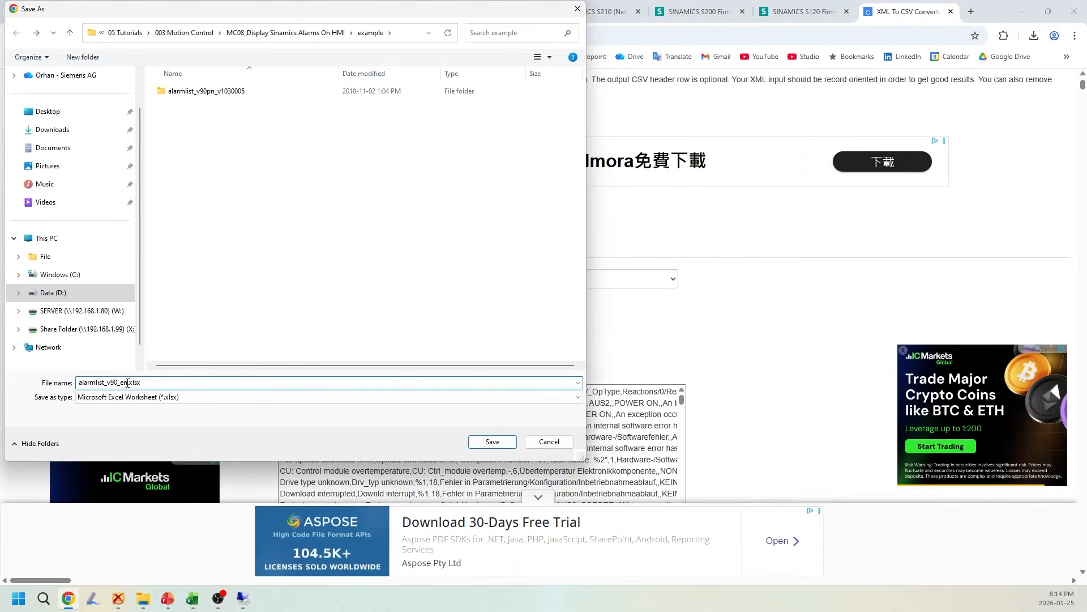
type("raw")
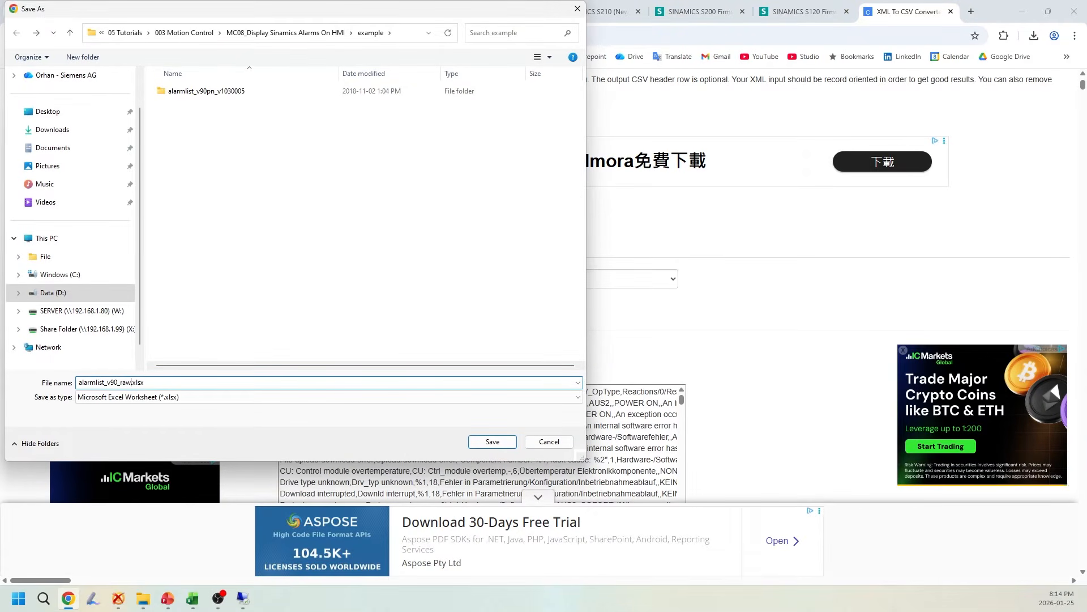
left_click(492, 441)
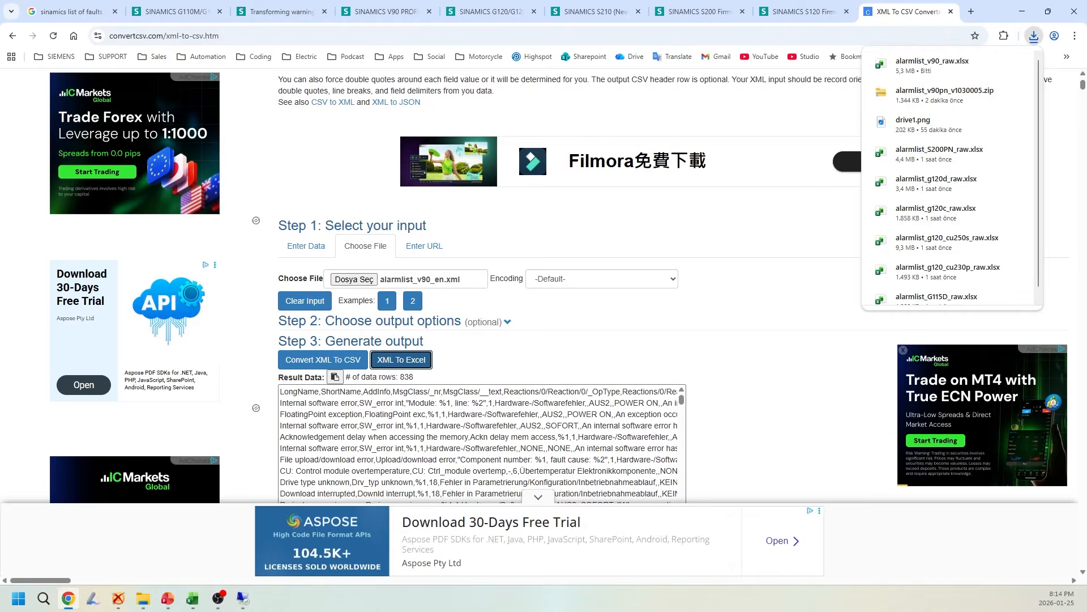
Close the converter page, open alarmlist_v90_raw.xlsx from the example folder and enable editing
key("alt+Tab")
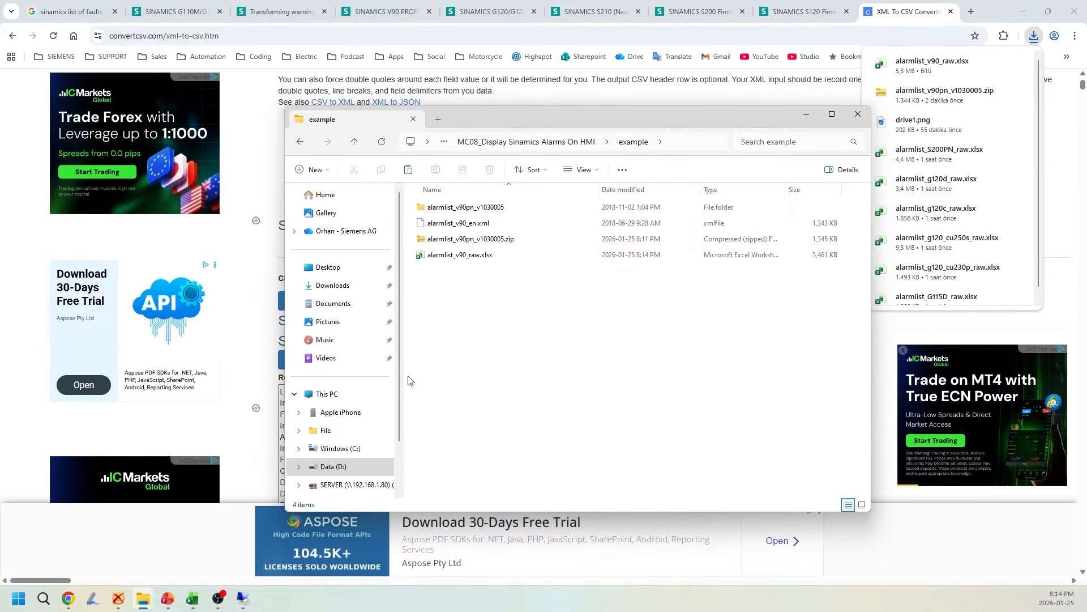
left_click(478, 256)
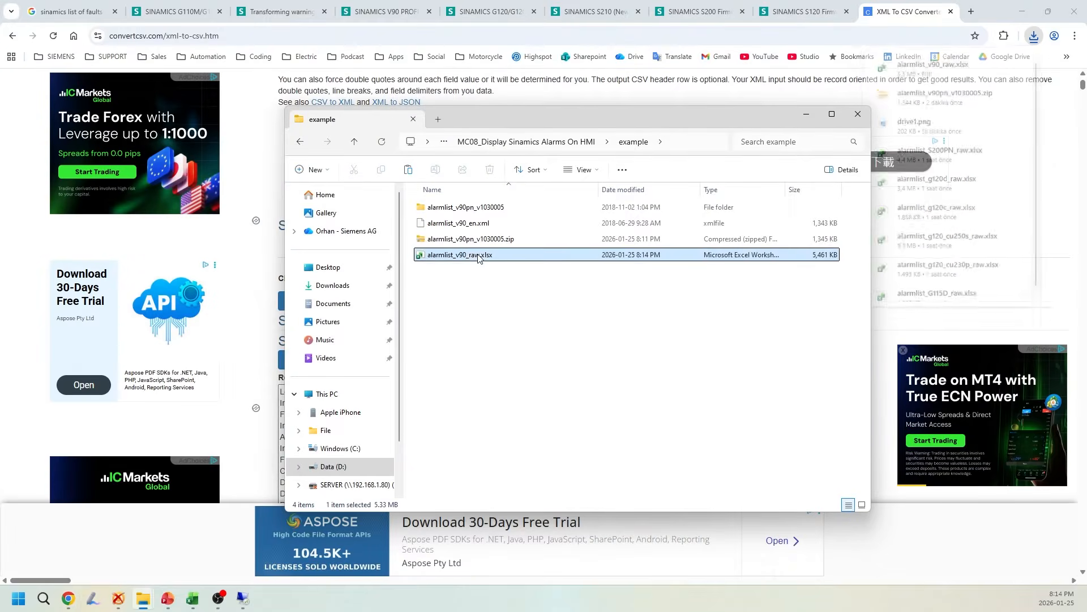
left_click(955, 15)
left_click(951, 12)
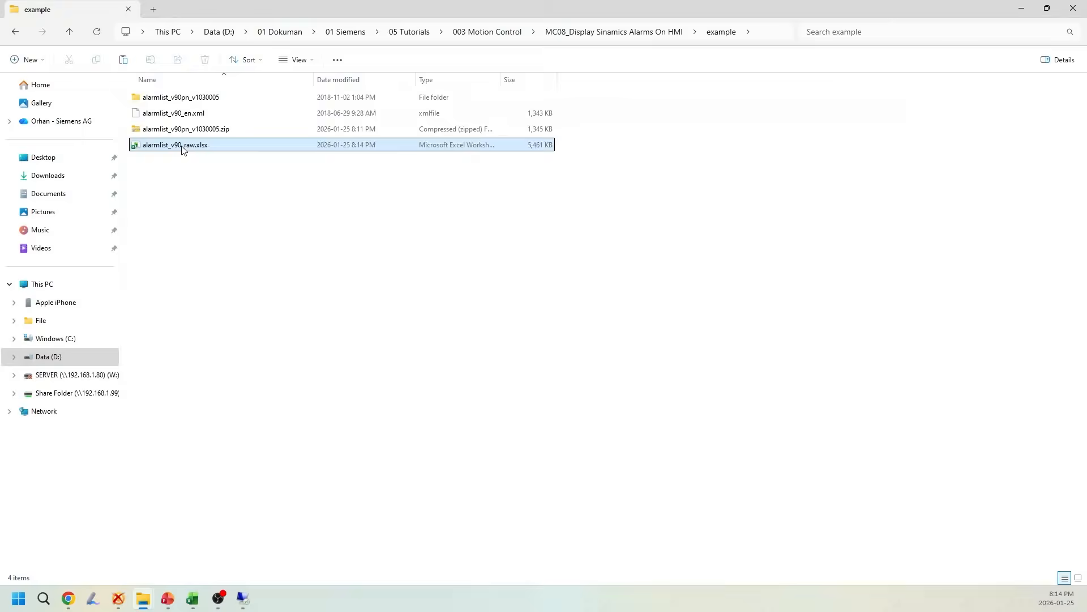
double_click(182, 149)
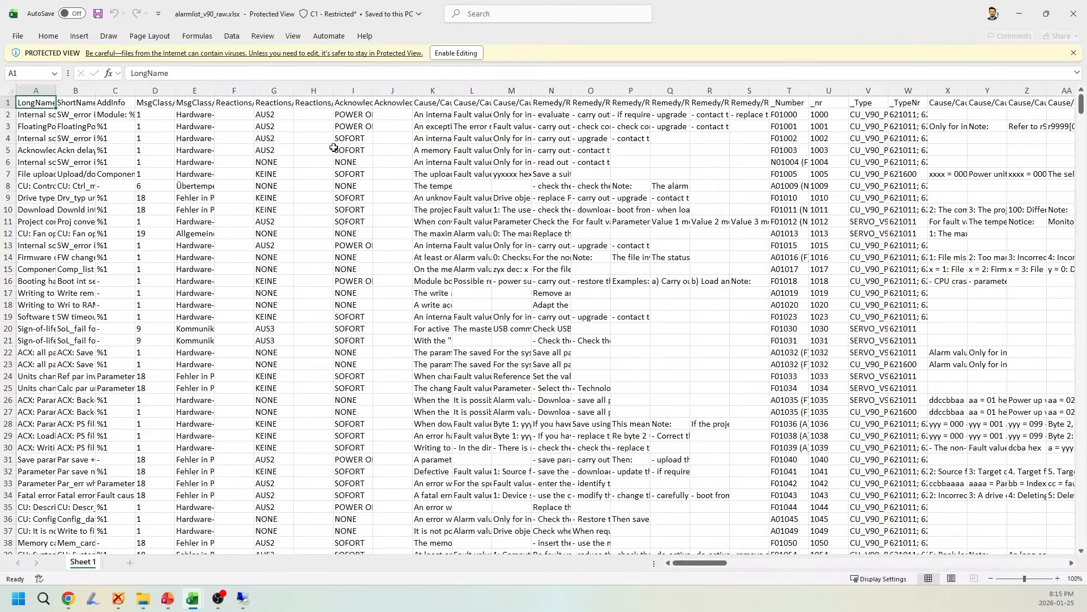
left_click(203, 231)
left_click(452, 55)
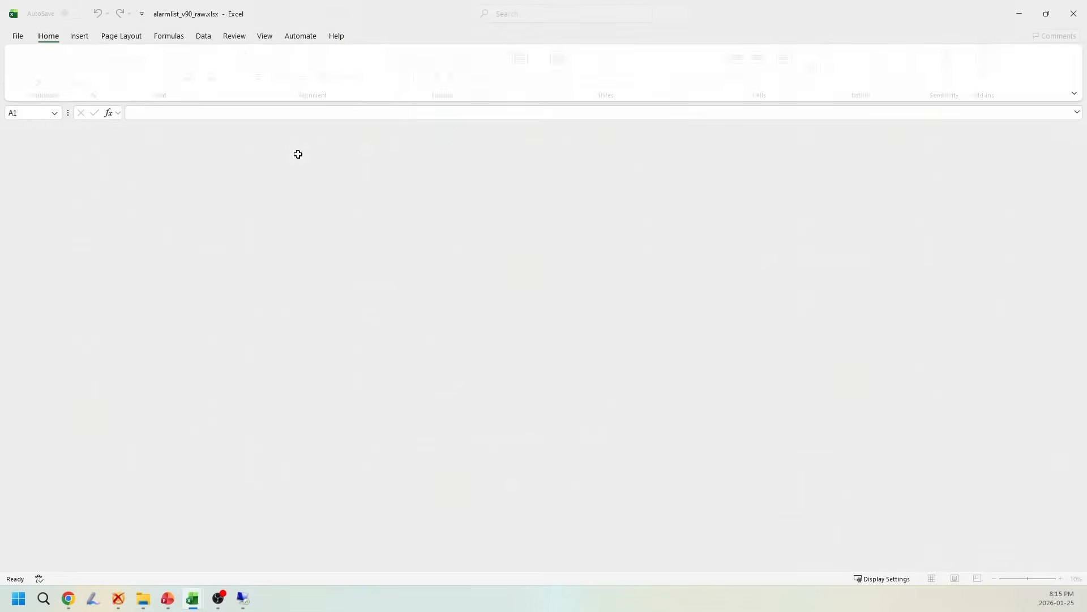
Examine the _Number and _nr columns to see how alarm codes and numbers are listed, widening columns as needed
left_click_drag(57, 133, 280, 133)
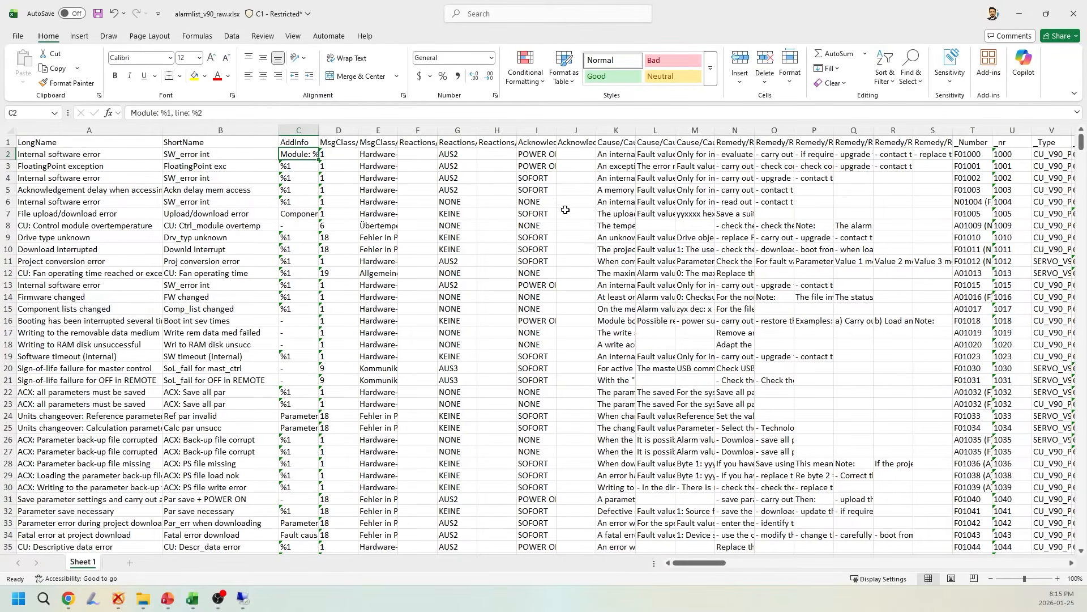
left_click_drag(711, 563, 728, 567)
left_click(712, 157)
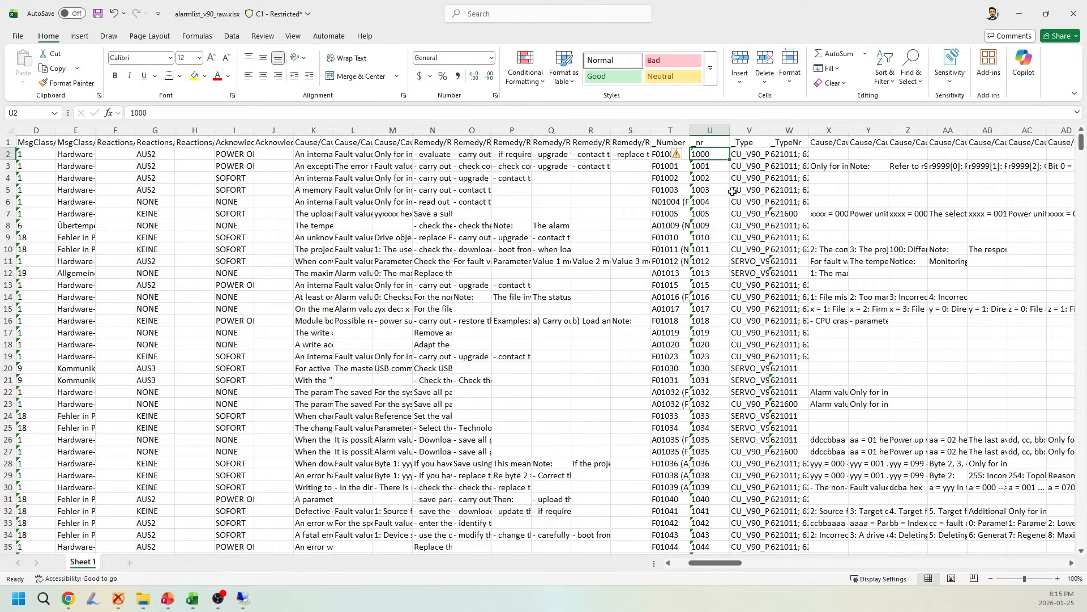
left_click(718, 130)
left_click(708, 158)
left_click(717, 169)
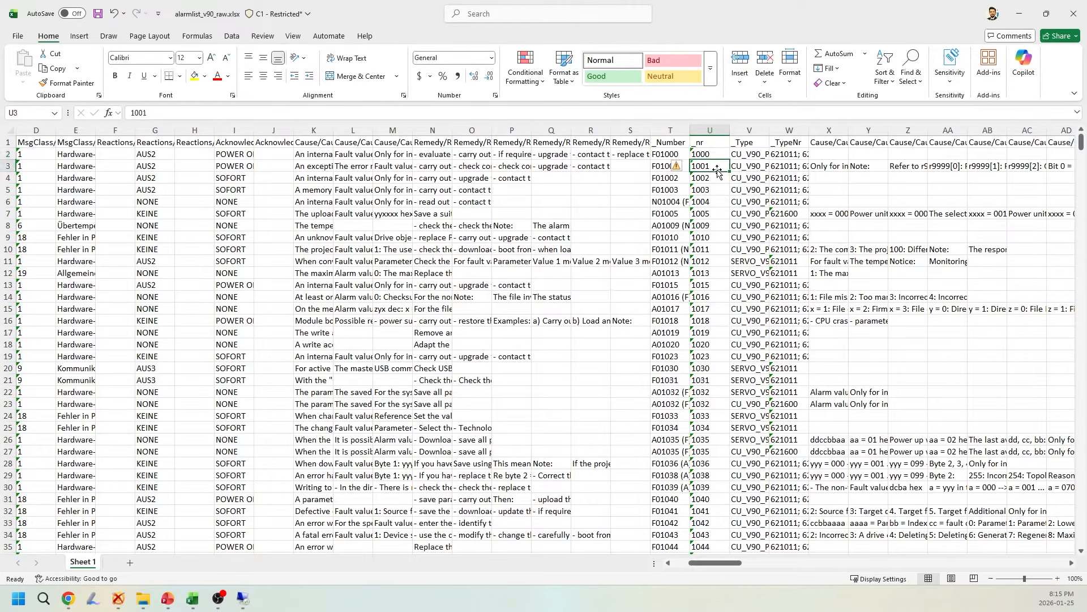
left_click(656, 170)
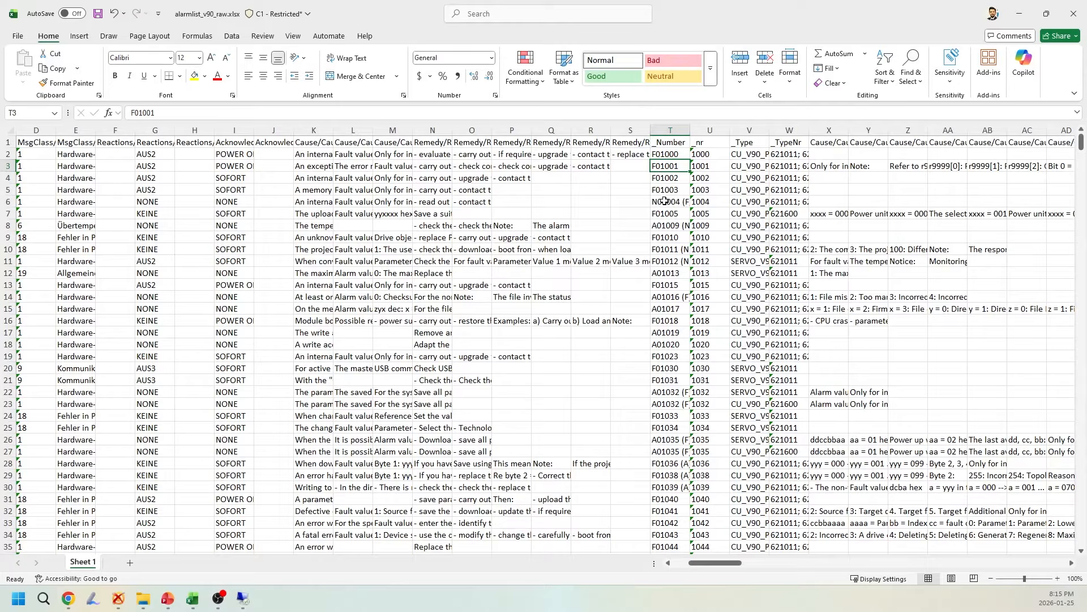
left_click(676, 225)
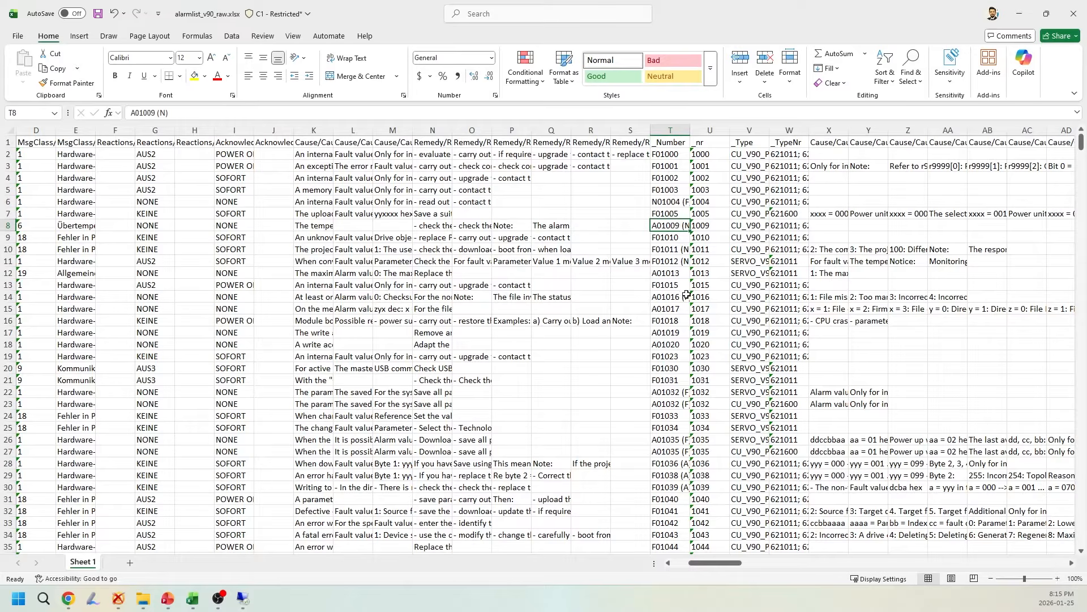
left_click_drag(735, 134, 738, 139)
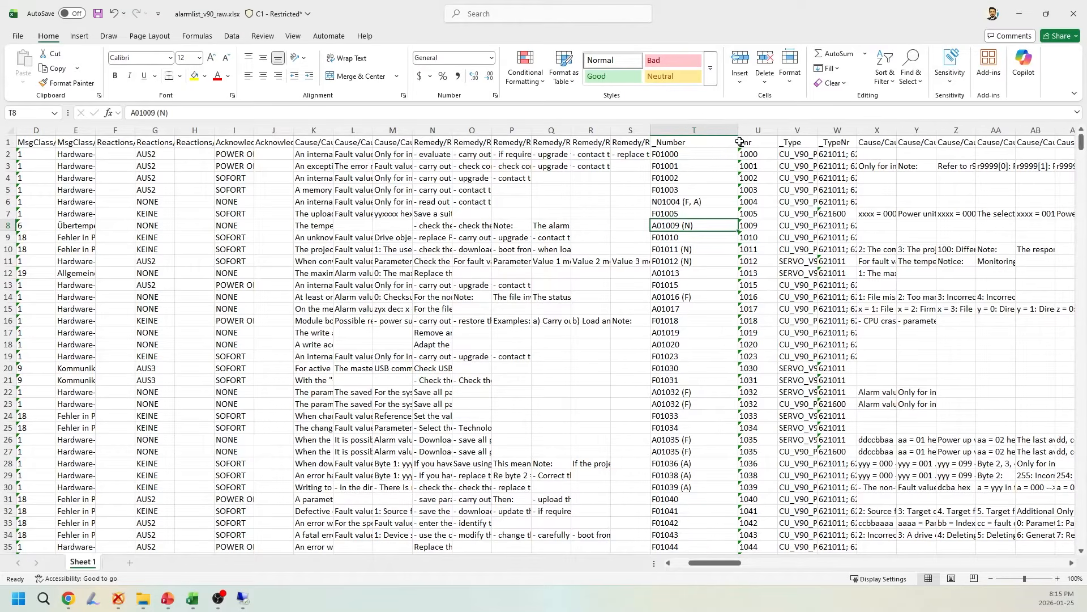
left_click(758, 156)
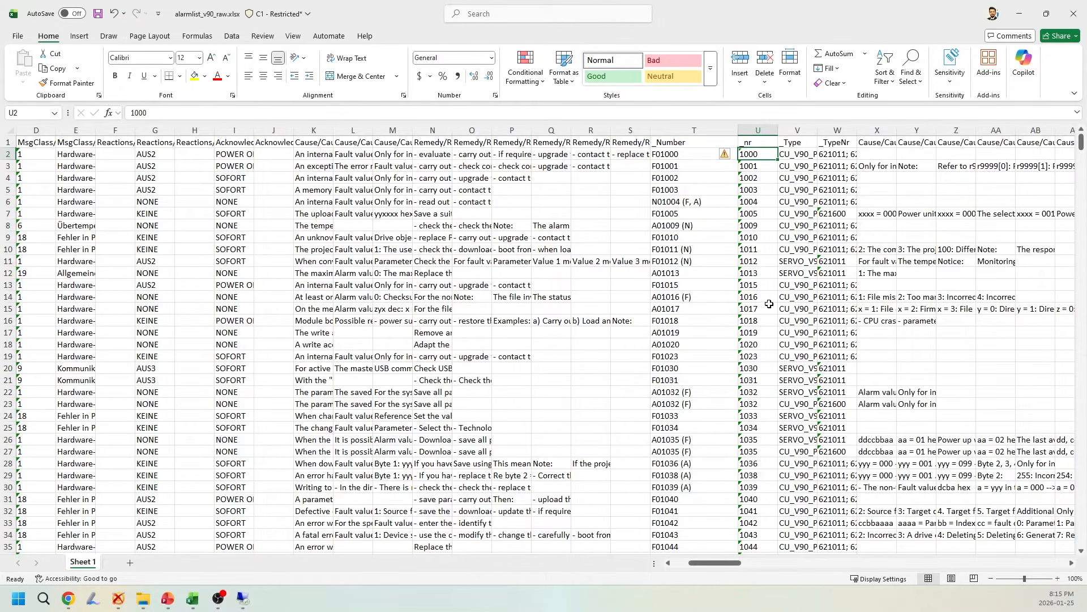
Examine the LongName alarm texts at full column width, then close the raw workbook without saving
left_click_drag(714, 562, 699, 563)
left_click(54, 156)
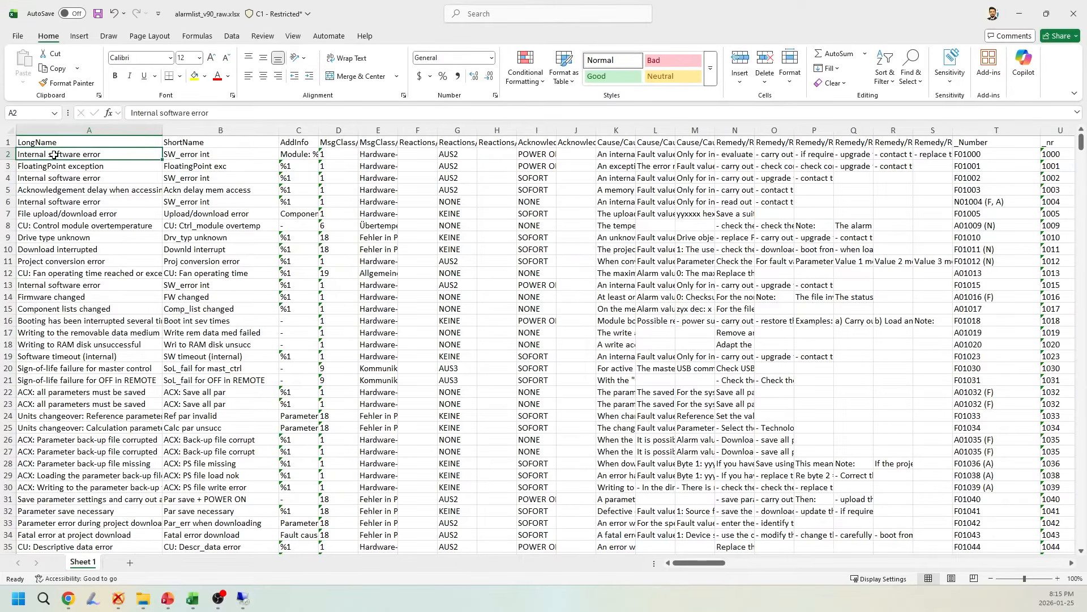
double_click(167, 124)
left_click(138, 230)
left_click(10, 224)
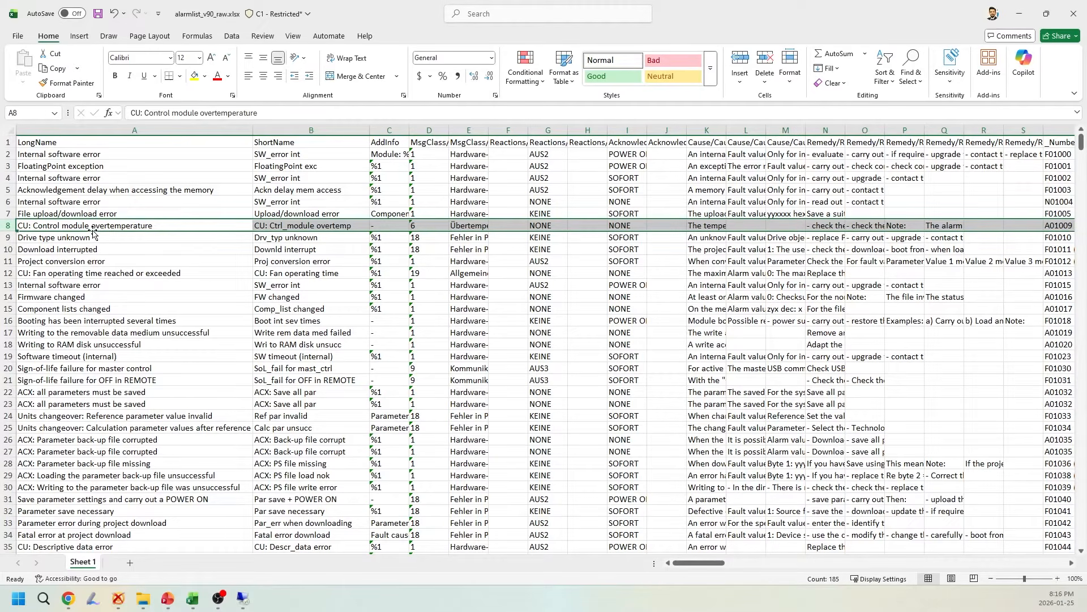
left_click(1074, 13)
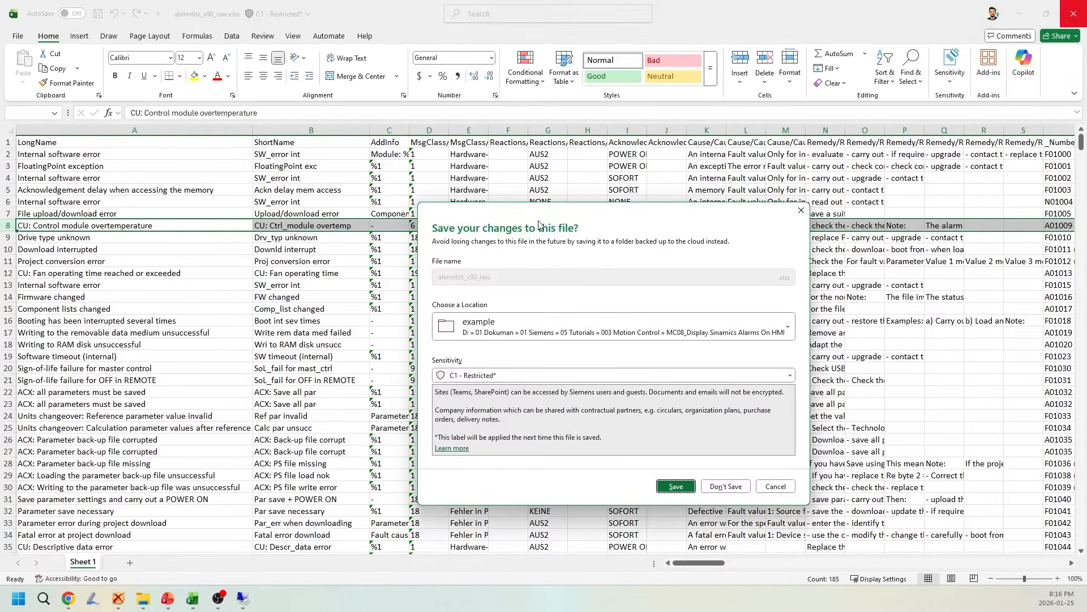
left_click(748, 489)
Duplicate alarmlist_v90_raw.xlsx in the example folder and name the copy alarmlist_v90_hmi.xlsx
left_click_drag(200, 148, 216, 208)
left_click(264, 228)
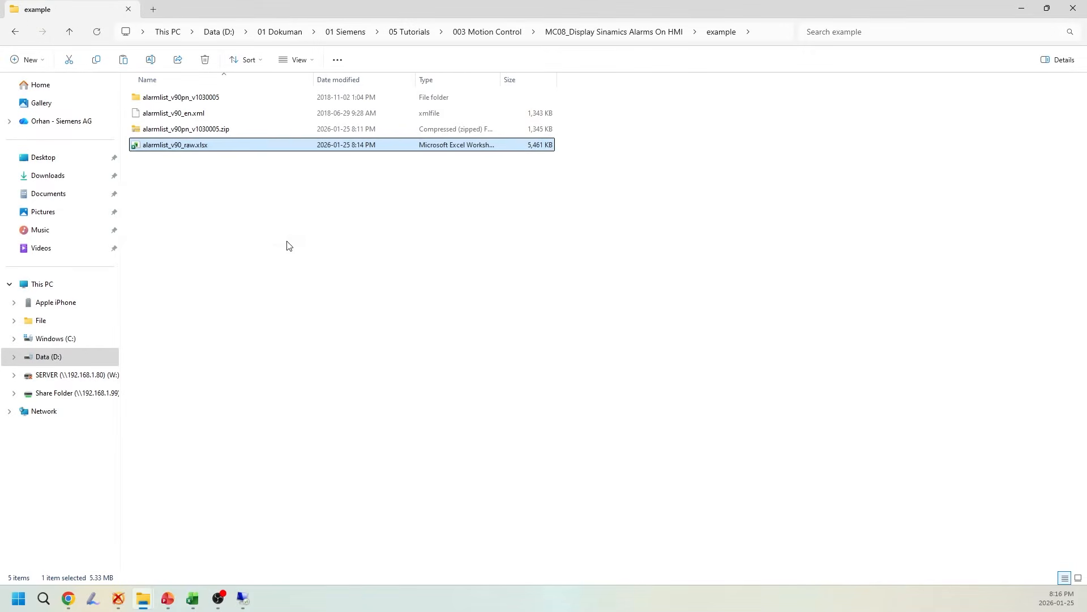
left_click(209, 162)
key("Right")
key("BackSpace")
key("BackSpace")
key("BackSpace")
key("BackSpace")
key("BackSpace")
key("BackSpace")
key("BackSpace")
key("BackSpace")
key("BackSpace")
key("BackSpace")
type("hm")
key("Return")
Open alarmlist_v90_hmi.xlsx and add a blank worksheet after Sheet 1
left_click(235, 183)
left_click(181, 148)
left_click(193, 161)
double_click(184, 163)
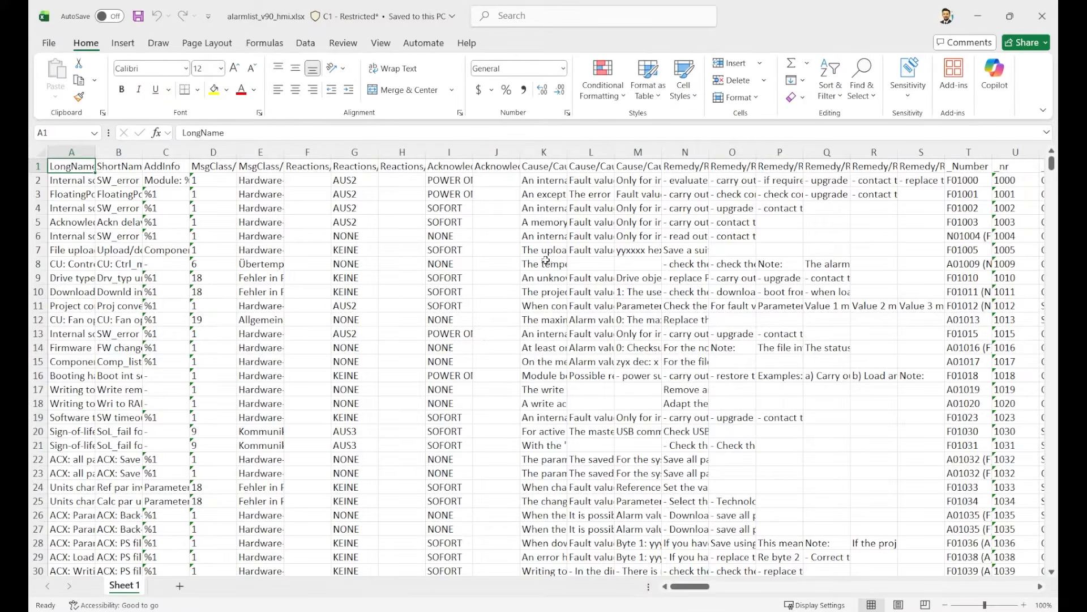
left_click(586, 350)
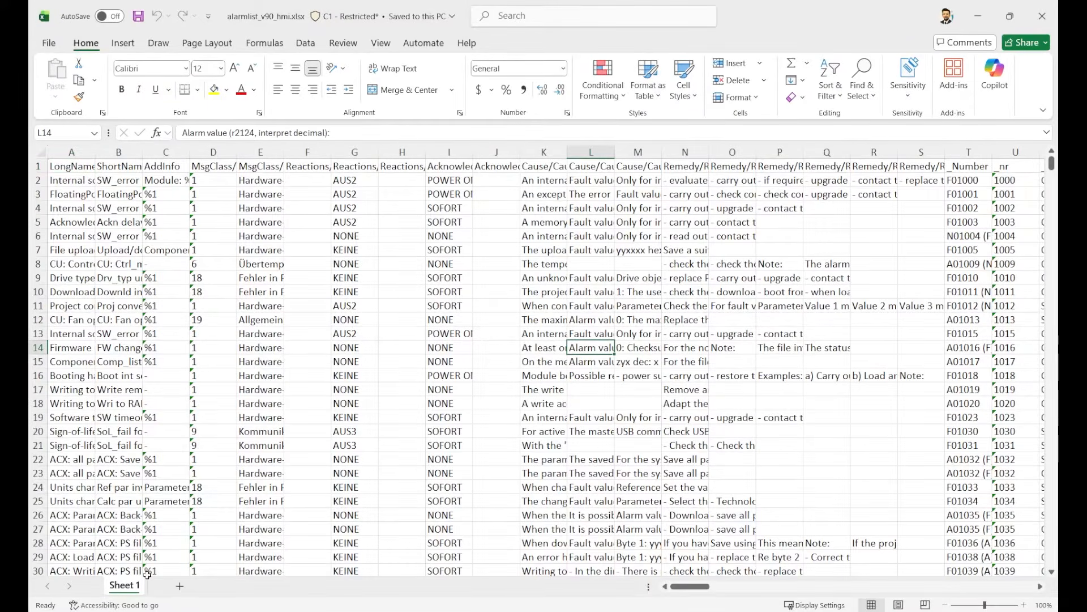
left_click(179, 585)
left_click(124, 587)
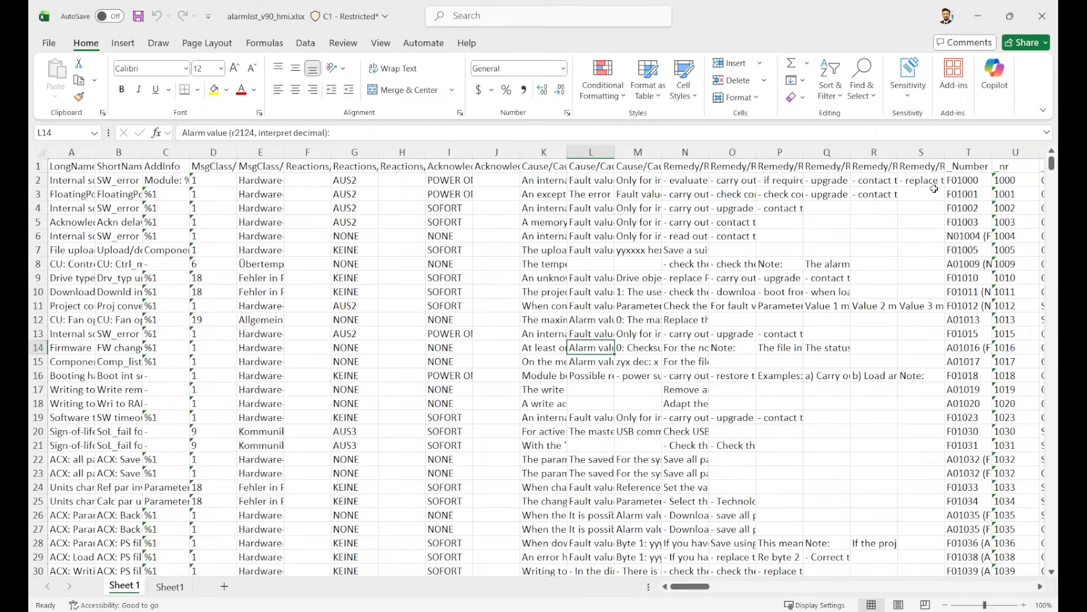
Move the _nr column in front of the LongName column on Sheet 1
left_click(1013, 151)
right_click(1012, 152)
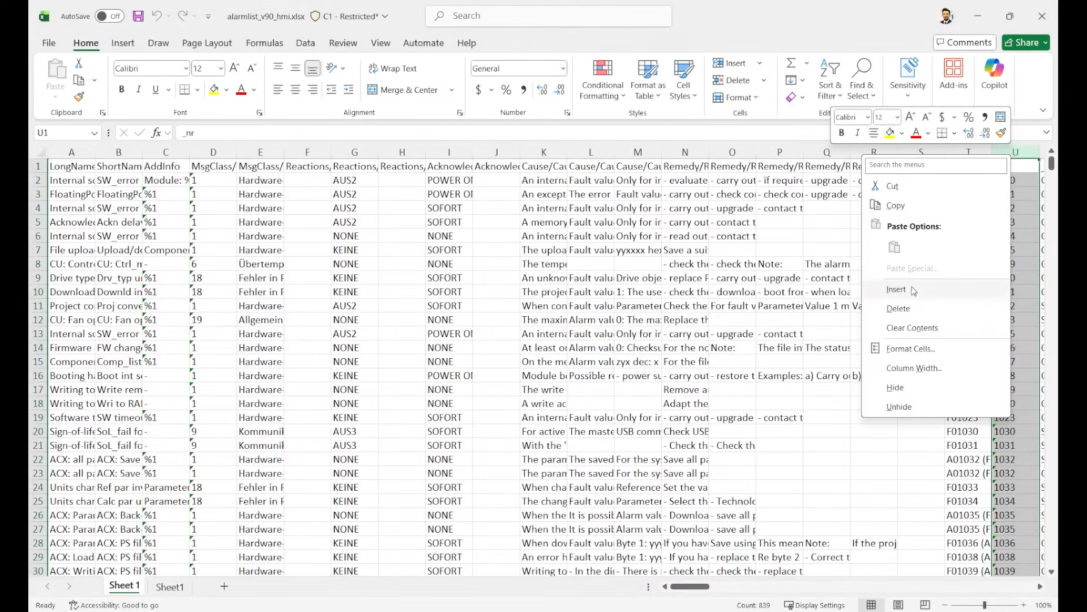
left_click(892, 186)
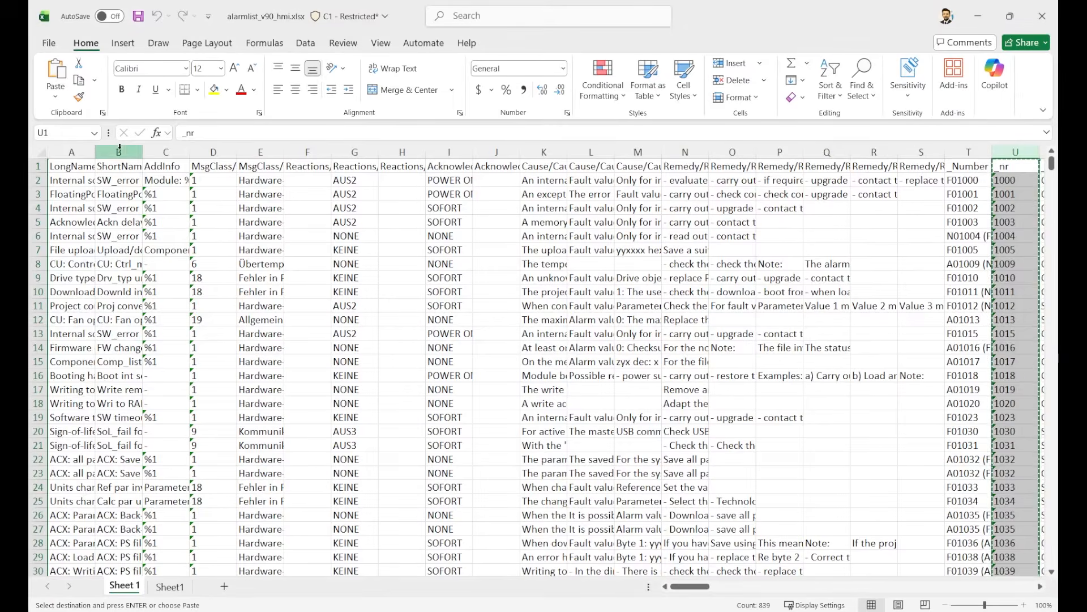
left_click(70, 152)
right_click(70, 153)
left_click(118, 291)
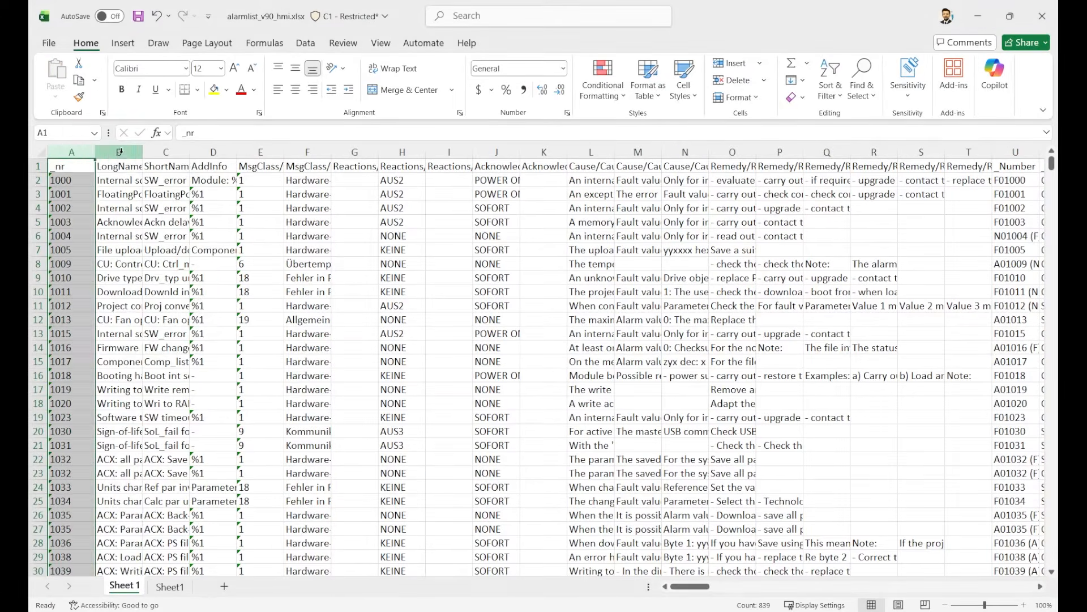
Transfer the _nr and LongName columns from Sheet 1 into columns A and B of the blank Sheet1
left_click_drag(118, 152, 70, 151)
right_click(79, 152)
left_click(129, 201)
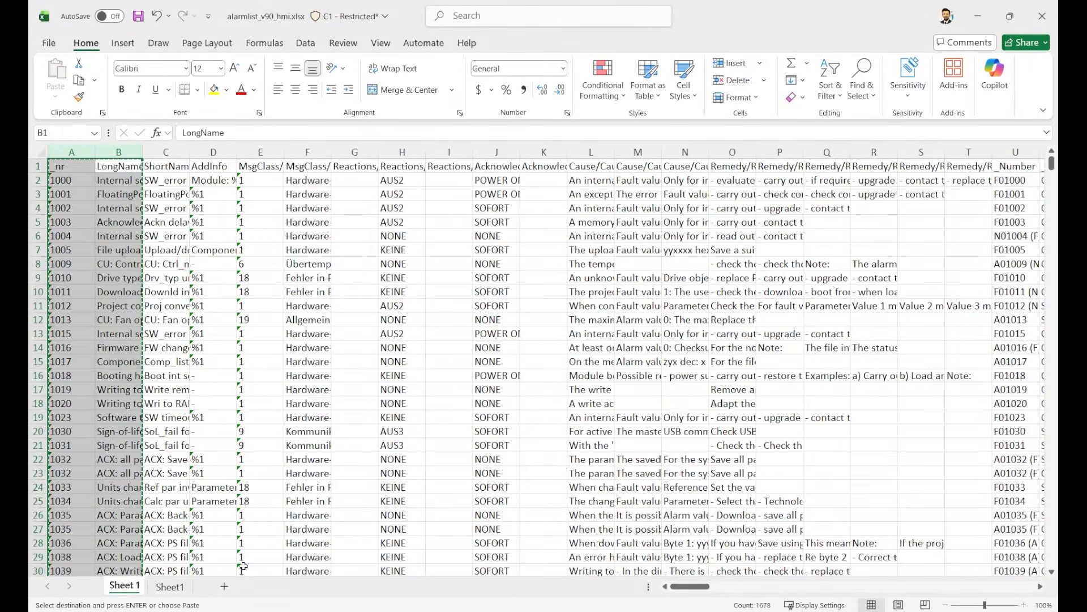
left_click(170, 586)
right_click(86, 151)
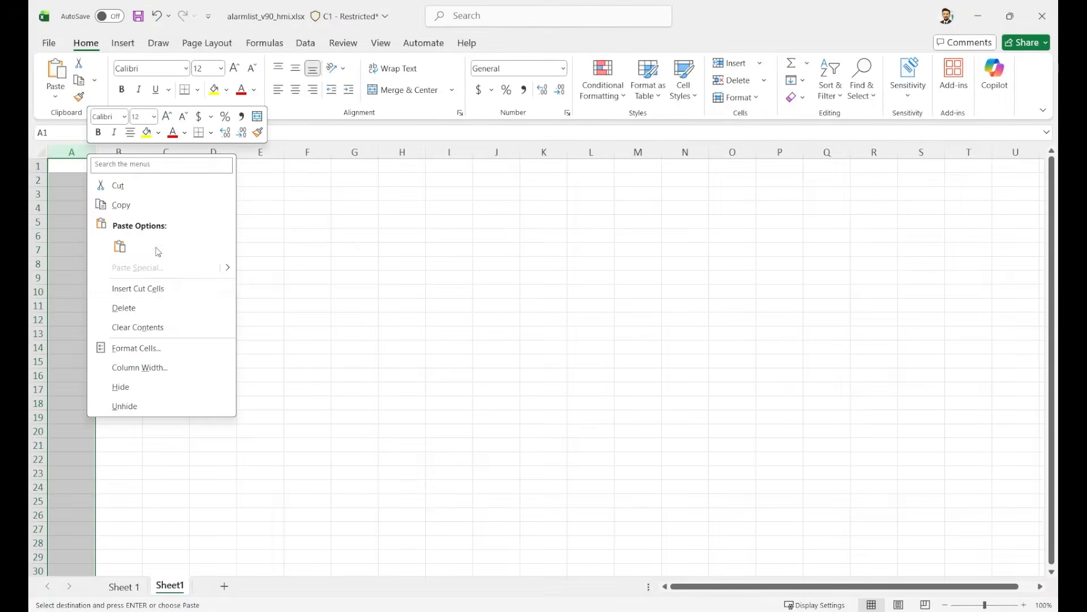
left_click(160, 289)
Delete the original Sheet 1 worksheet from the workbook
left_click(124, 586)
right_click(124, 586)
left_click(164, 400)
left_click(515, 349)
Widen column B to fit the alarm texts and delete the header row
left_click(213, 250)
left_click_drag(142, 151, 545, 155)
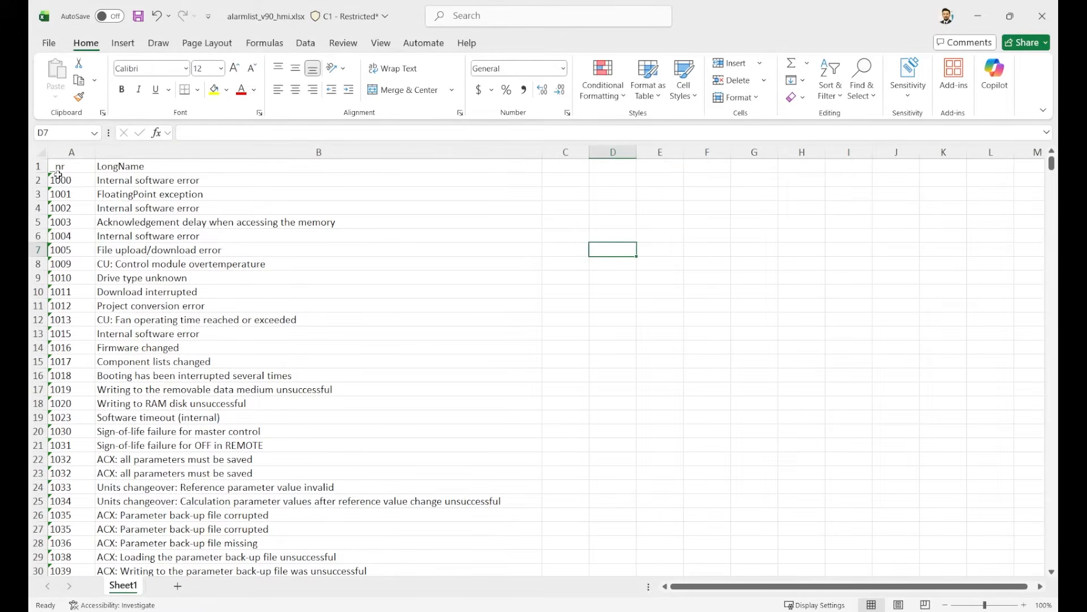
left_click(37, 166)
right_click(38, 166)
left_click(73, 321)
left_click(221, 213)
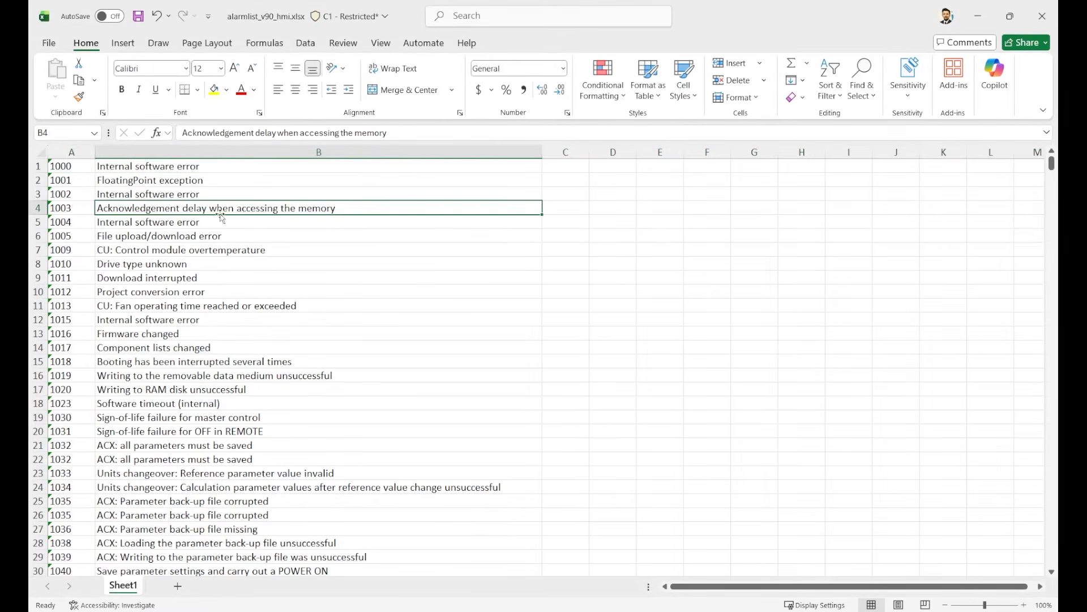
Remove duplicate rows from the alarm list, comparing columns A and B without a header row
left_click(74, 166)
key("ctrl+a")
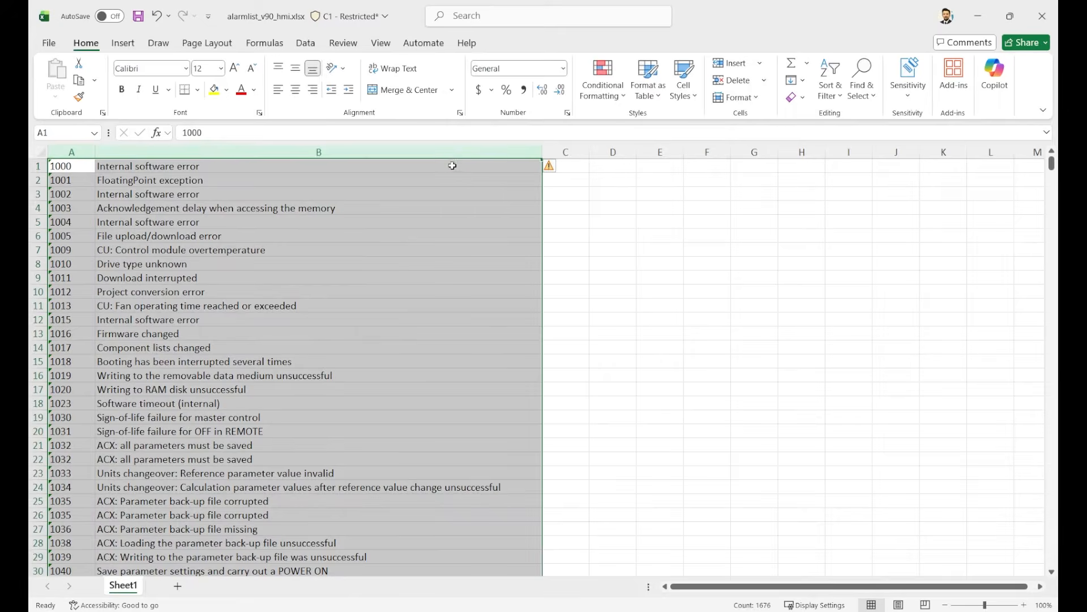
left_click(304, 44)
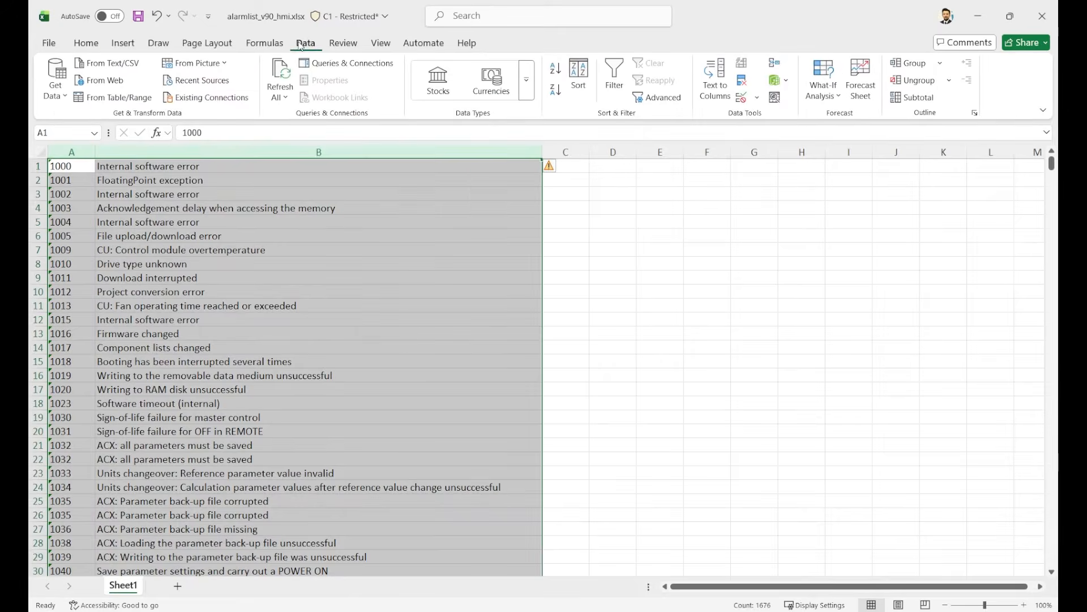
left_click(742, 82)
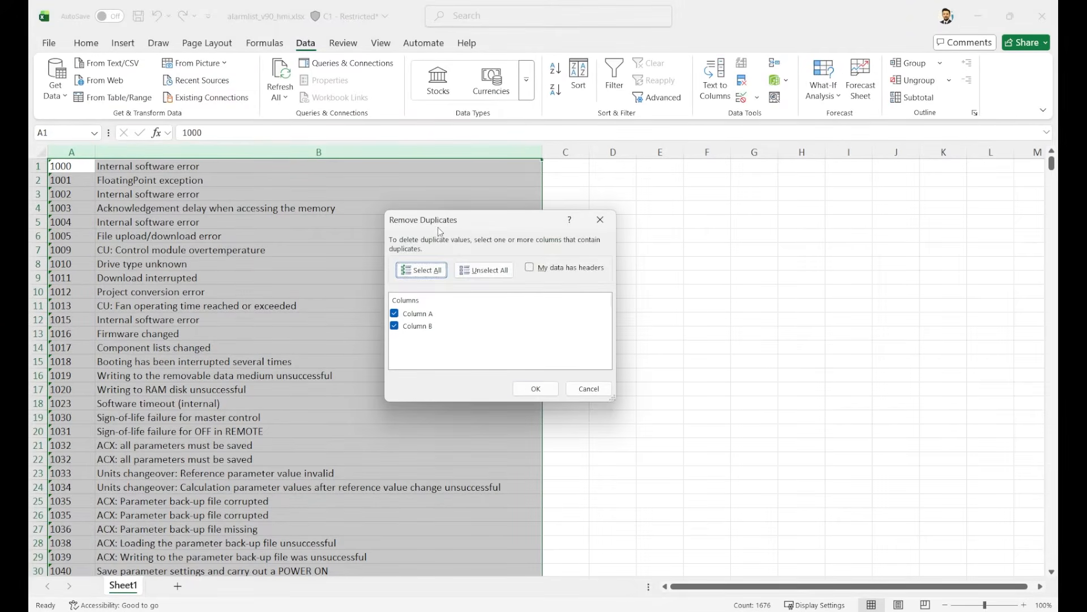
left_click(549, 388)
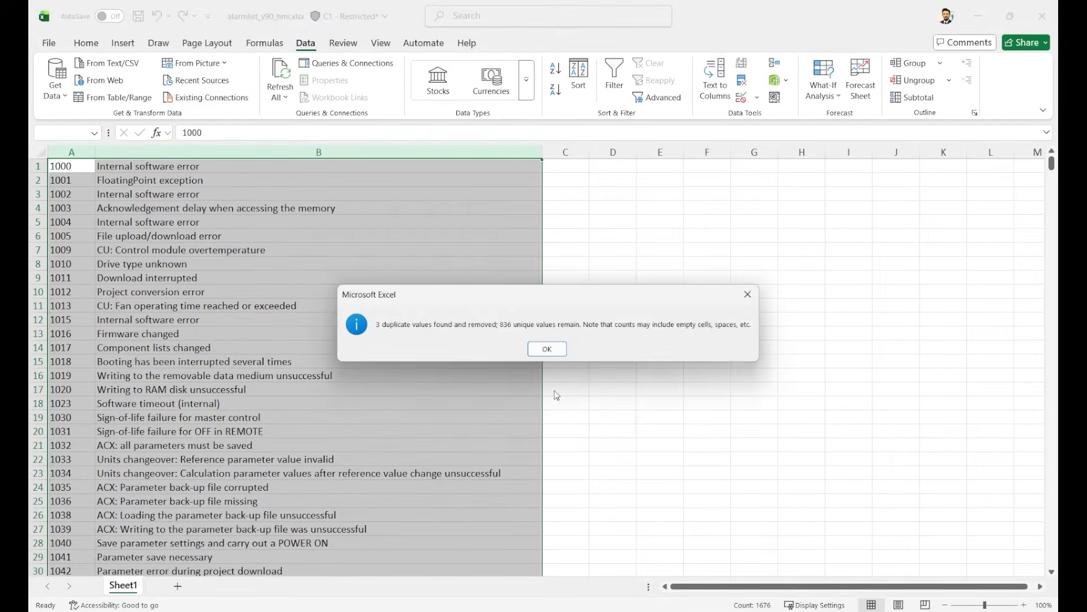
left_click(547, 349)
Save the cleaned alarm list workbook alarmlist_v90_hmi.xlsx
left_click(346, 322)
left_click(85, 300)
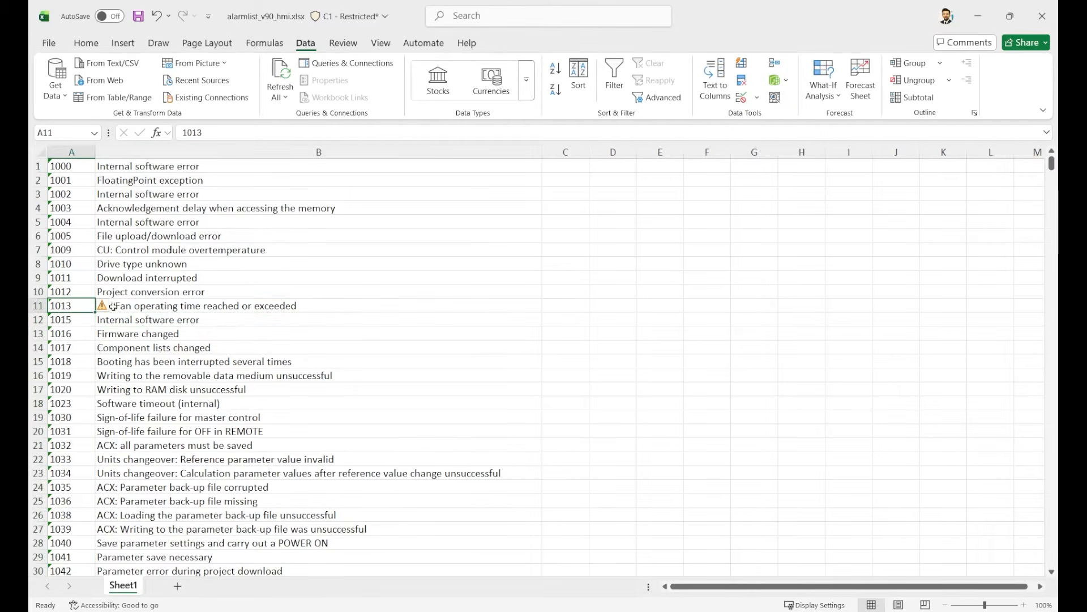
left_click(79, 167)
left_click(141, 23)
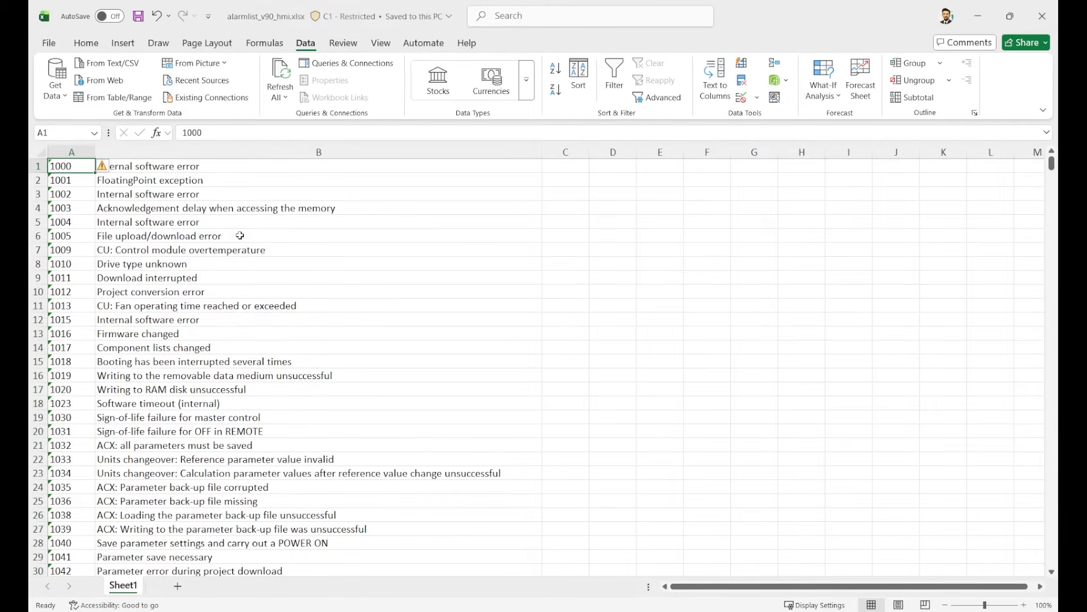
left_click(77, 195)
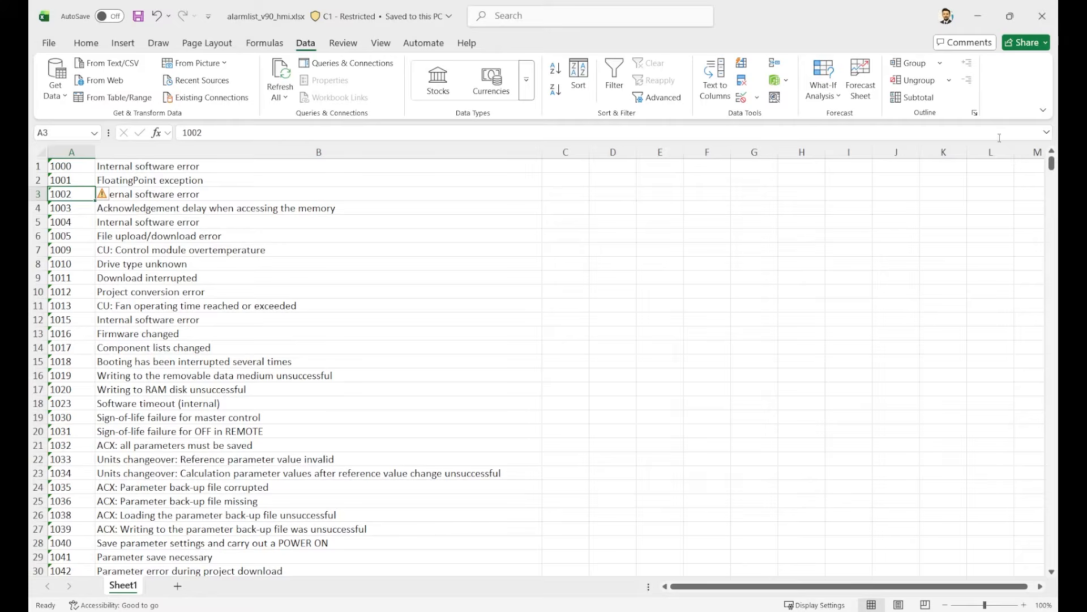
Switch to File Explorer and open the Sinamics Alarm List XLSX folder inside MC08_Display Sinamics Alarms On HMI
key("alt+Tab")
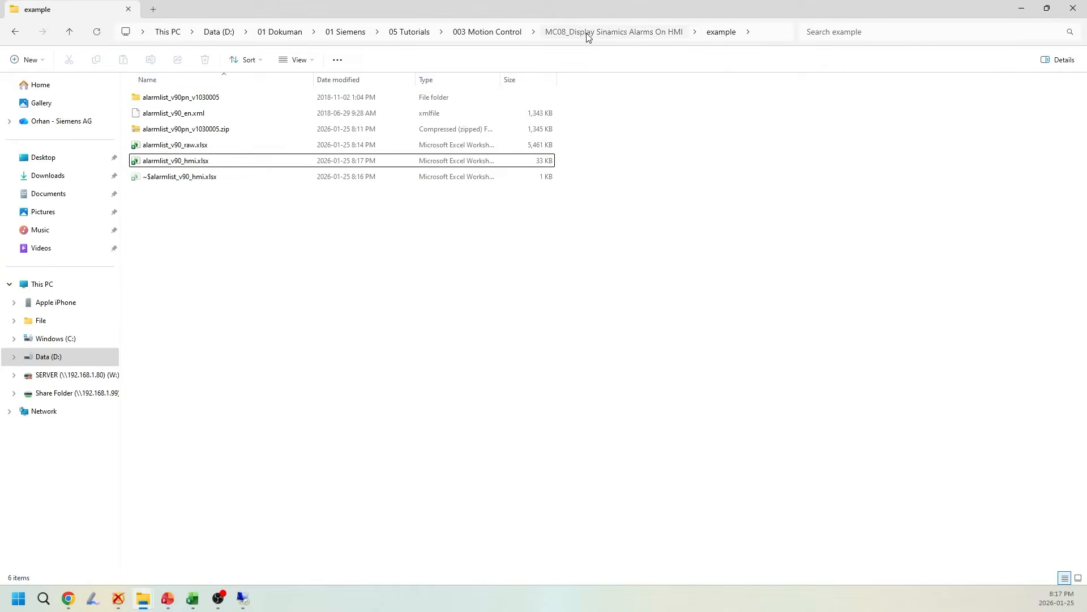
left_click(588, 36)
left_click(217, 116)
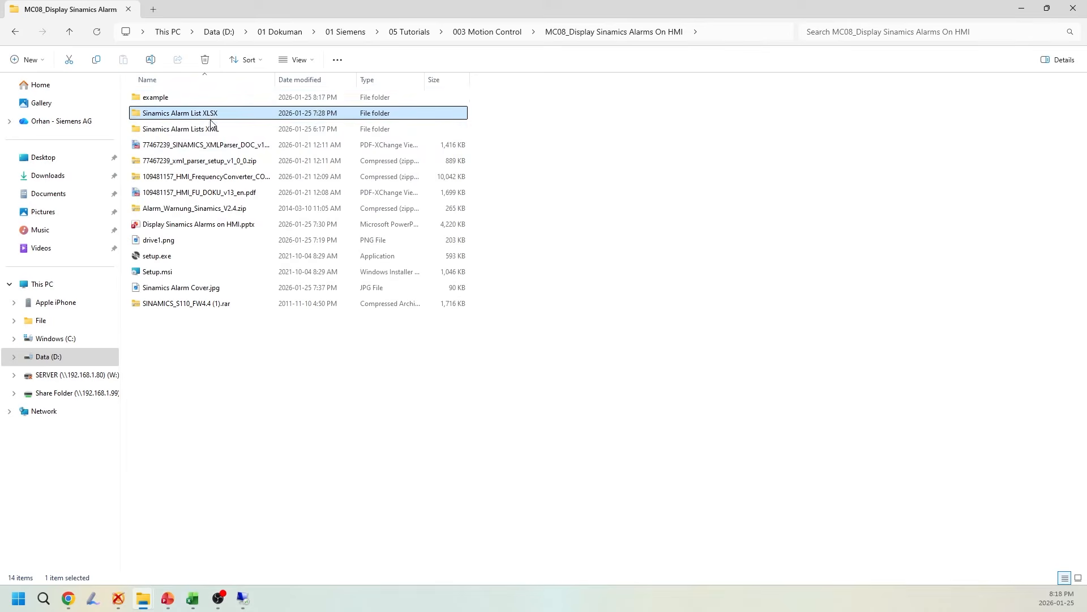
double_click(211, 116)
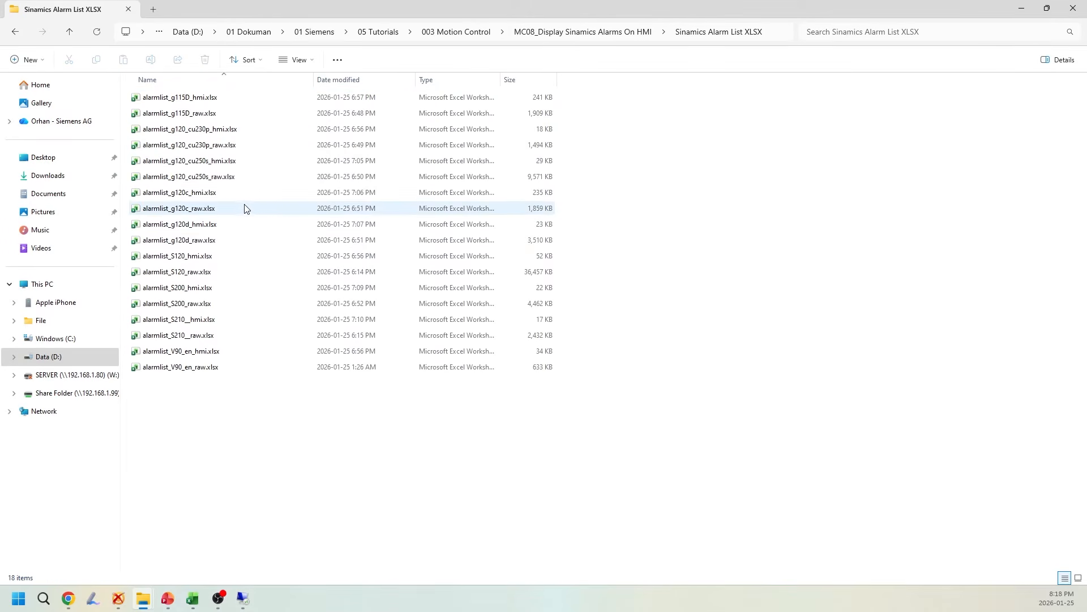
Examine the raw and HMI alarm list workbooks for the different SINAMICS drives, including the G115D and G120 CU250S files
left_click(213, 197)
left_click_drag(210, 423, 202, 94)
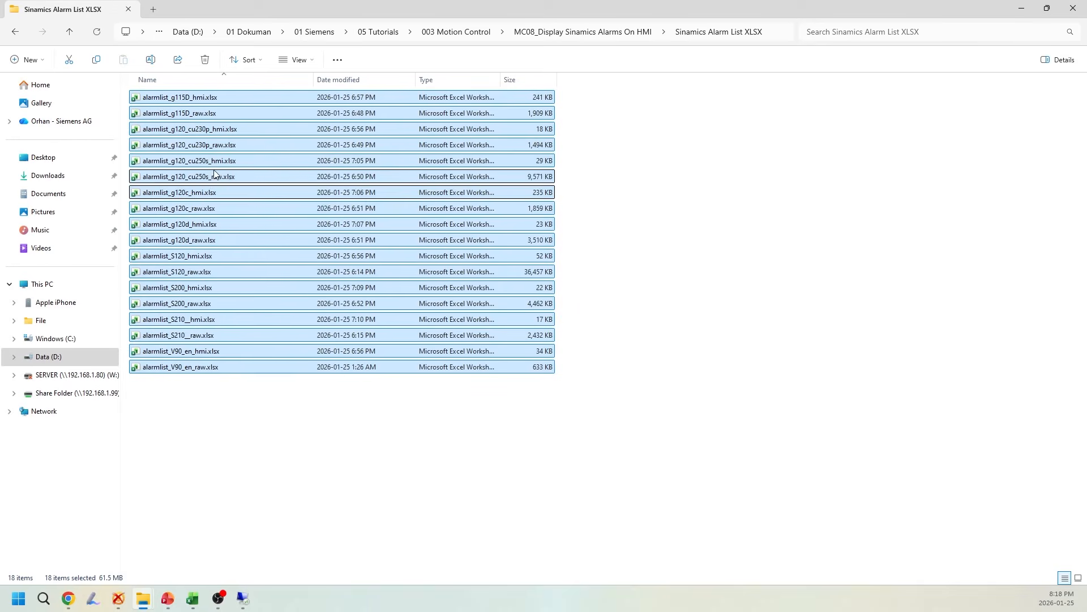
left_click(231, 430)
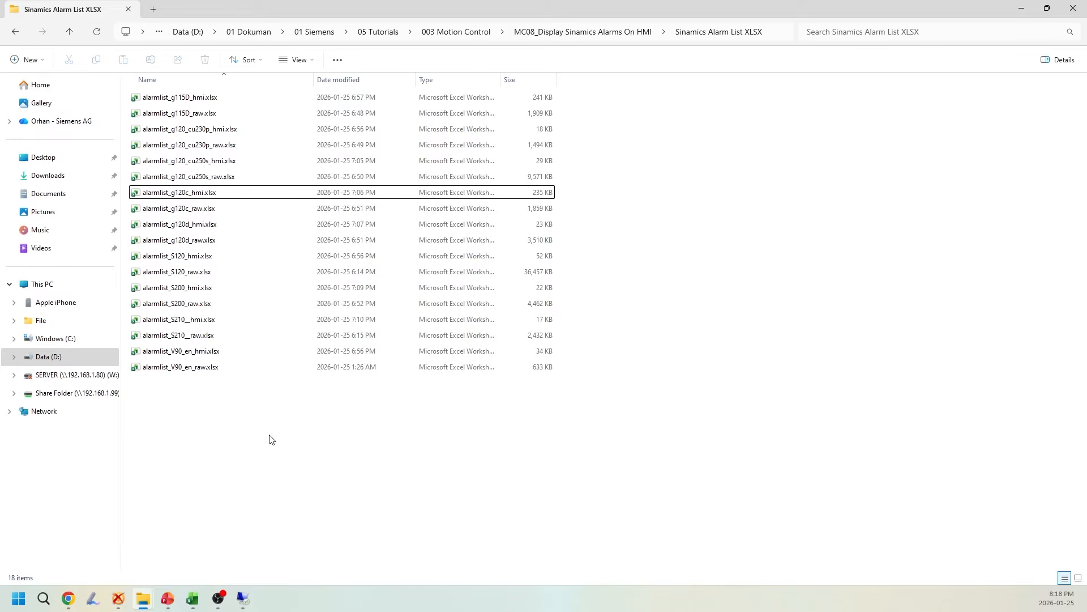
left_click(215, 99)
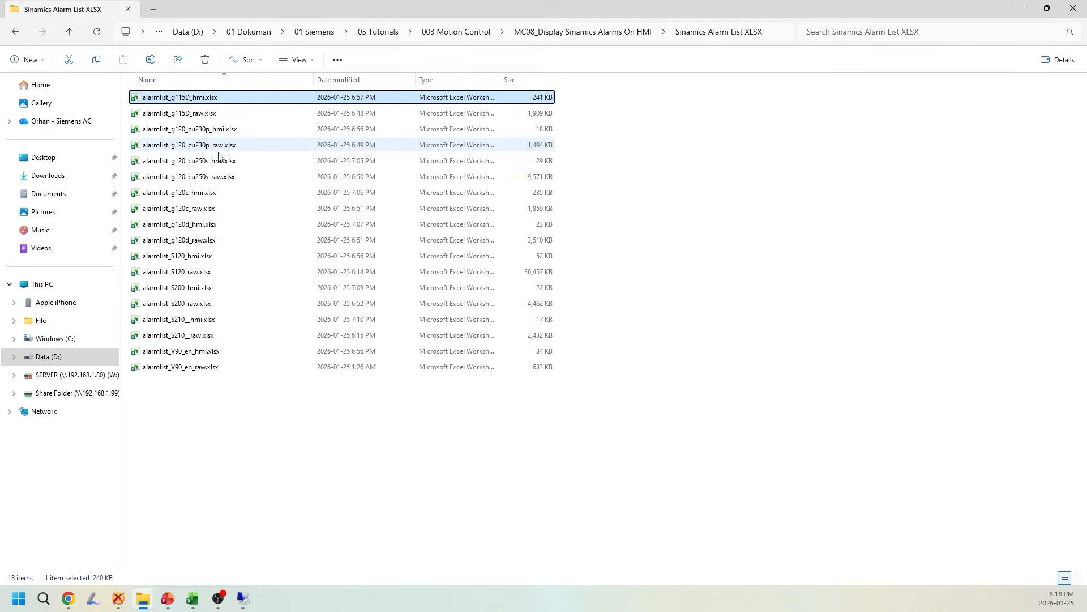
left_click(234, 162)
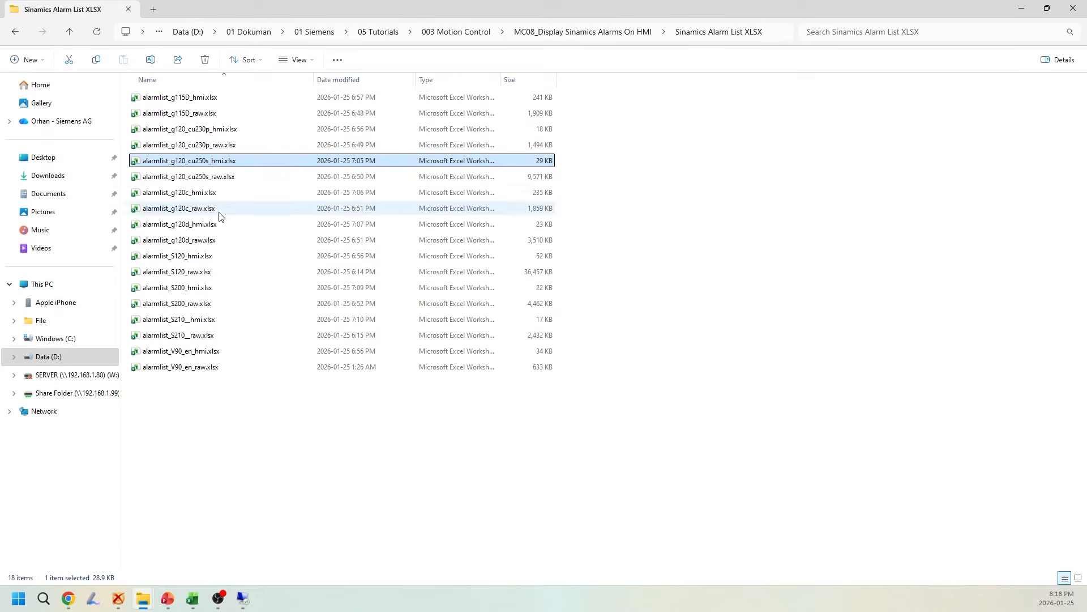
left_click(333, 404)
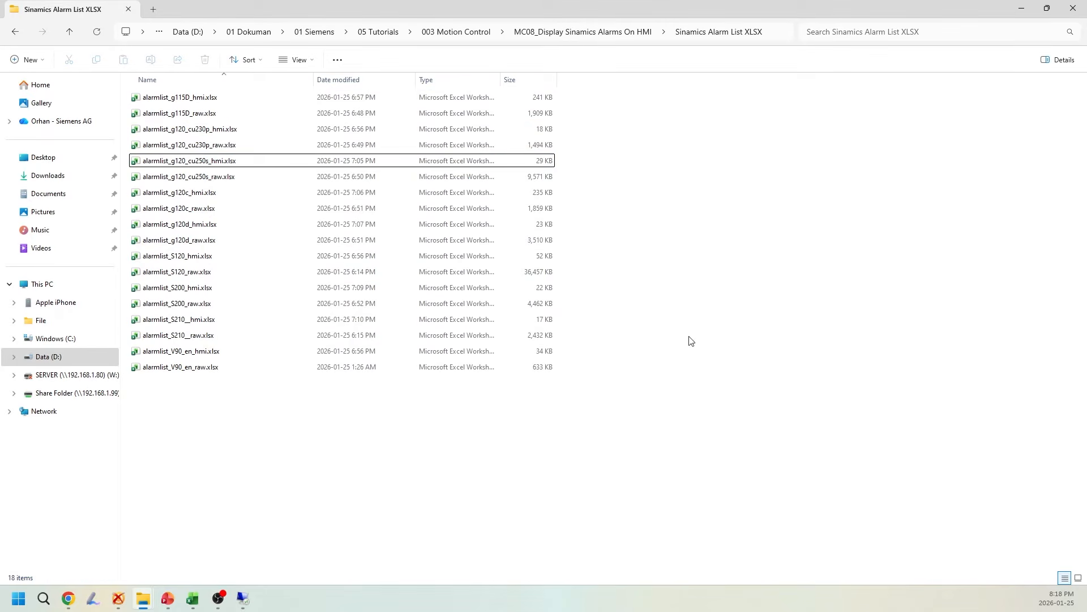
left_click(1020, 12)
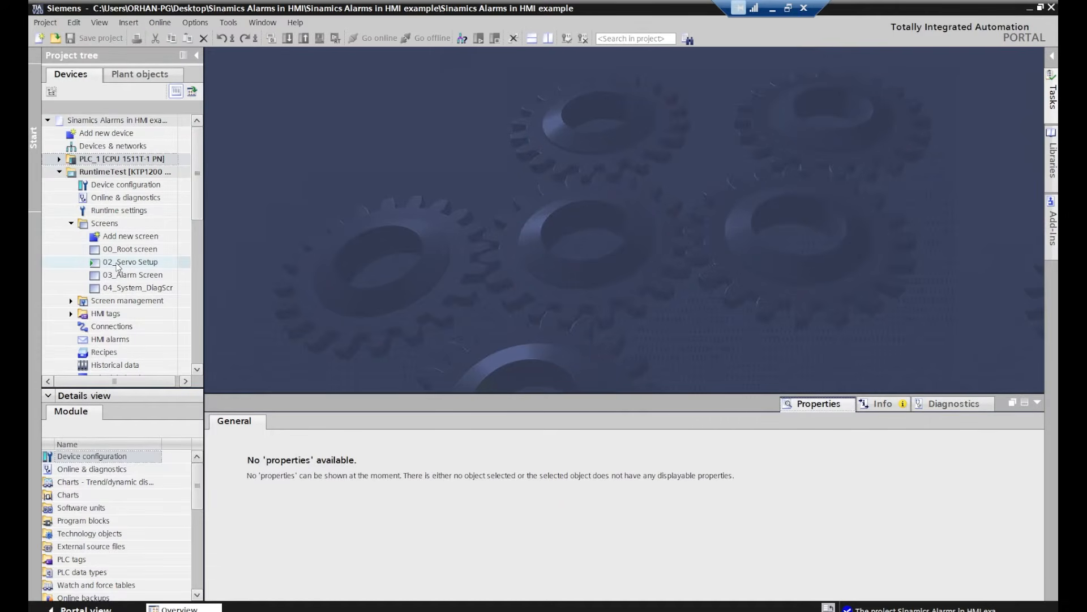
In TIA Portal, open the text and graphic lists of the RuntimeTest KTP1200 Basic PN device
left_click(117, 264)
scroll(125, 251, "down", 1)
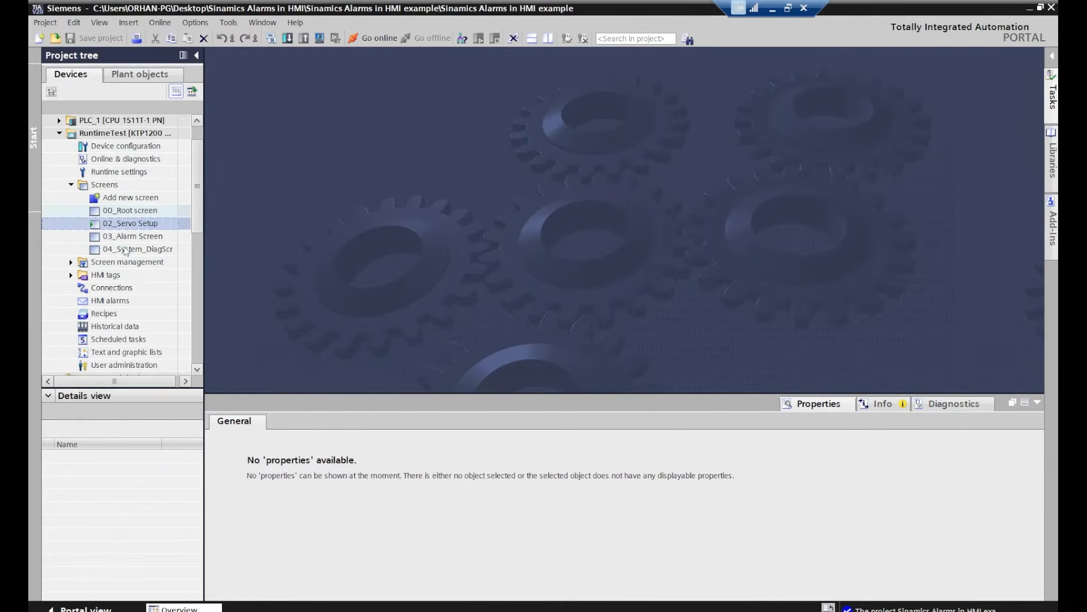
scroll(133, 260, "down", 1)
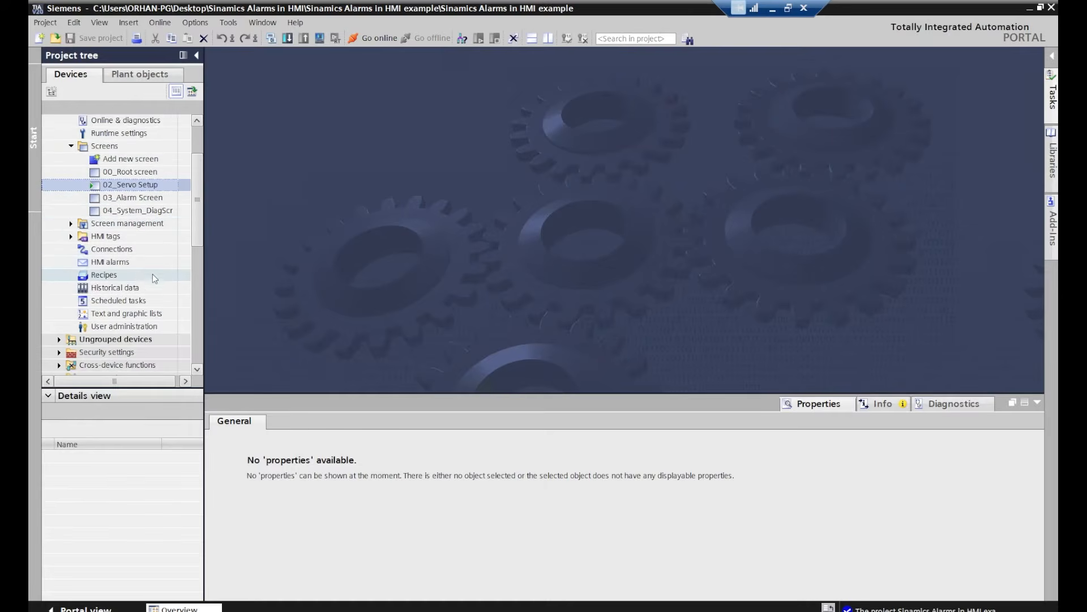
double_click(126, 314)
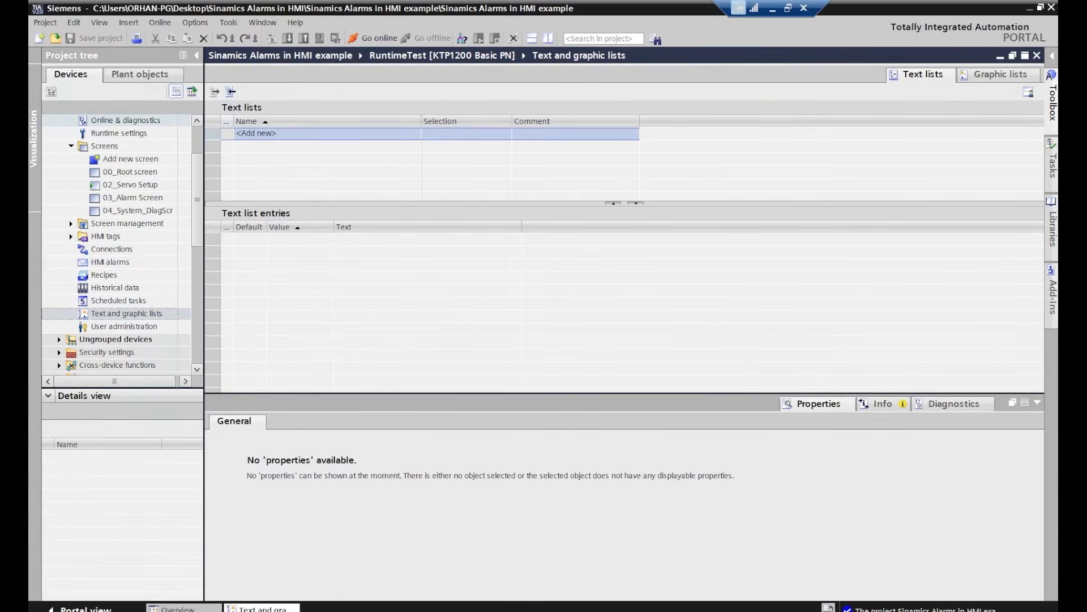
Add a new text list named Sinamics_V90_AlarmList, keeping the Value/Range selection
left_click(294, 133)
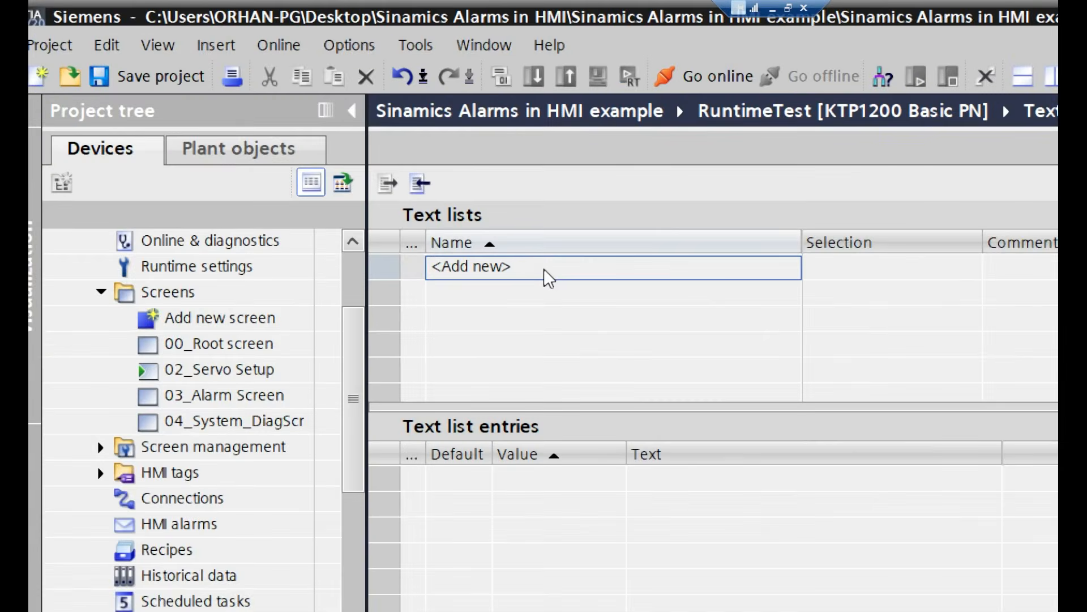
left_click(296, 144)
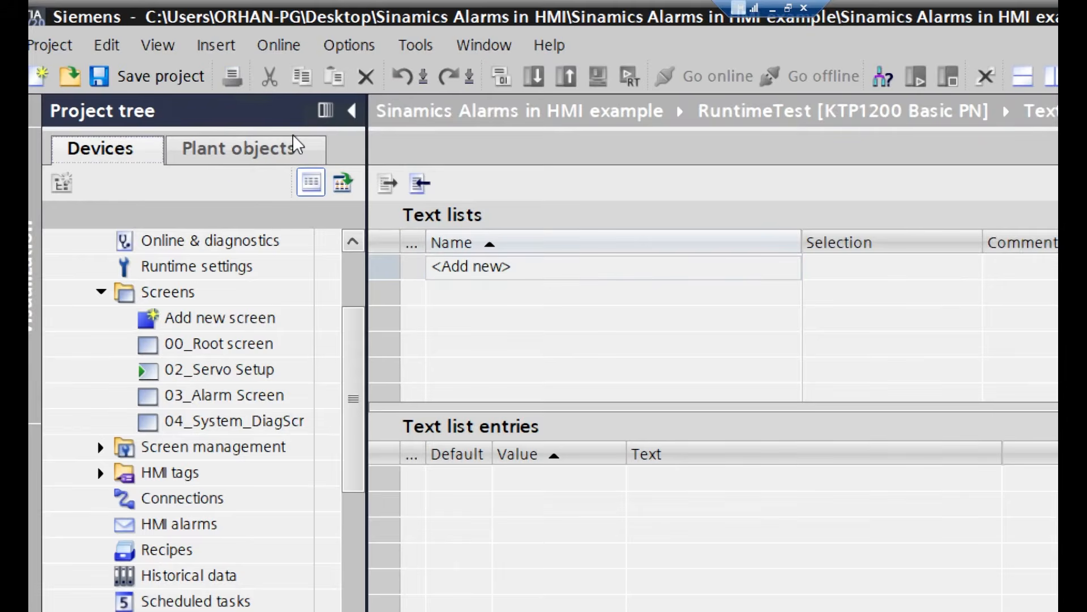
double_click(508, 266)
key("BackSpace")
key("BackSpace")
key("BackSpace")
key("BackSpace")
key("BackSpace")
key("BackSpace")
key("BackSpace")
key("BackSpace")
key("BackSpace")
key("BackSpace")
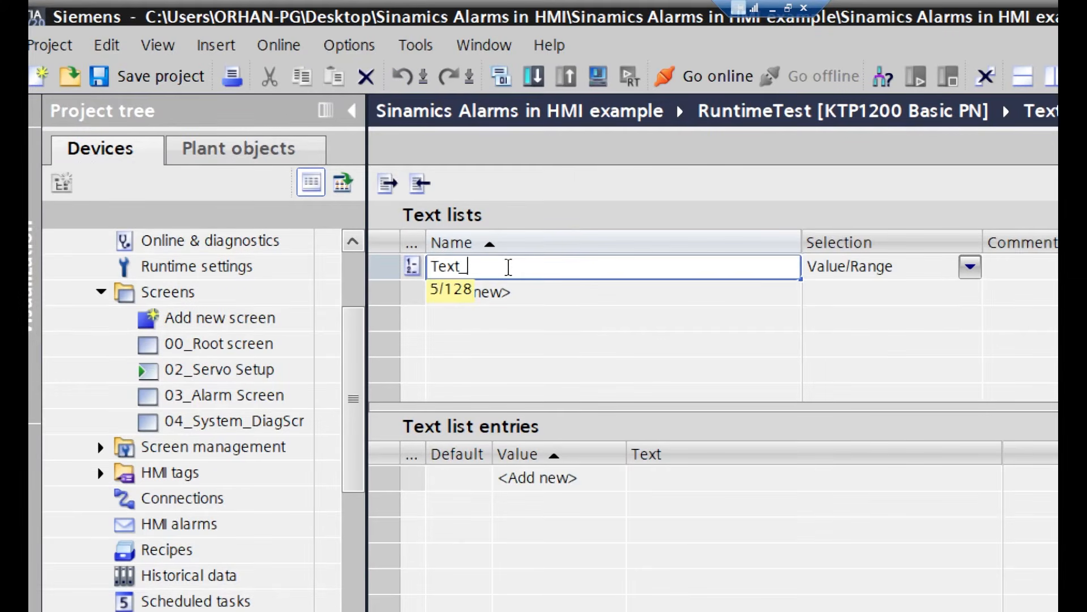
key("BackSpace")
type("Sinamics_V90_AlarmList")
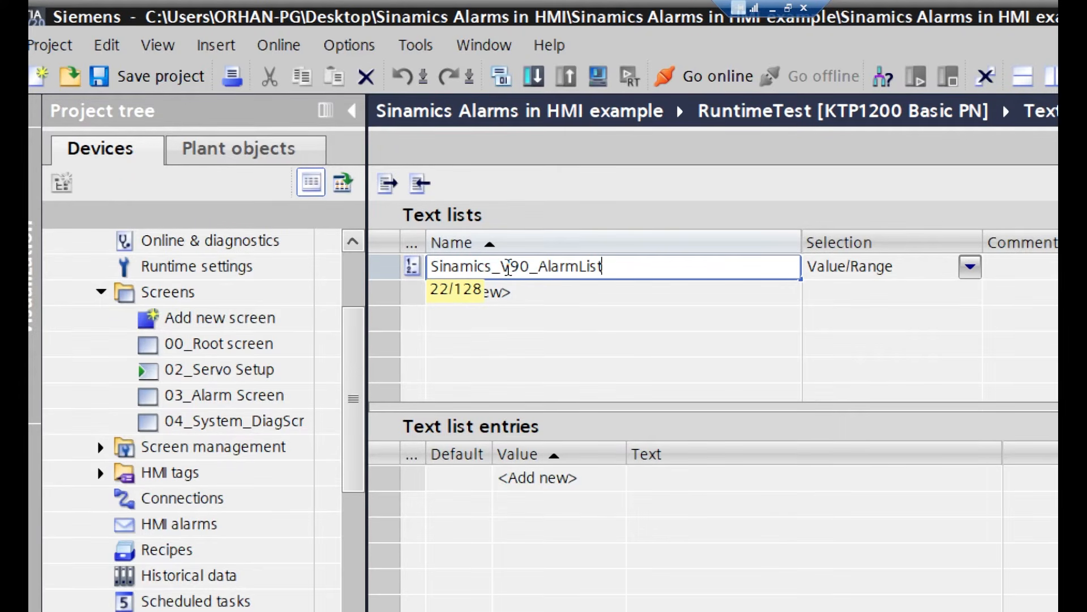
left_click(665, 311)
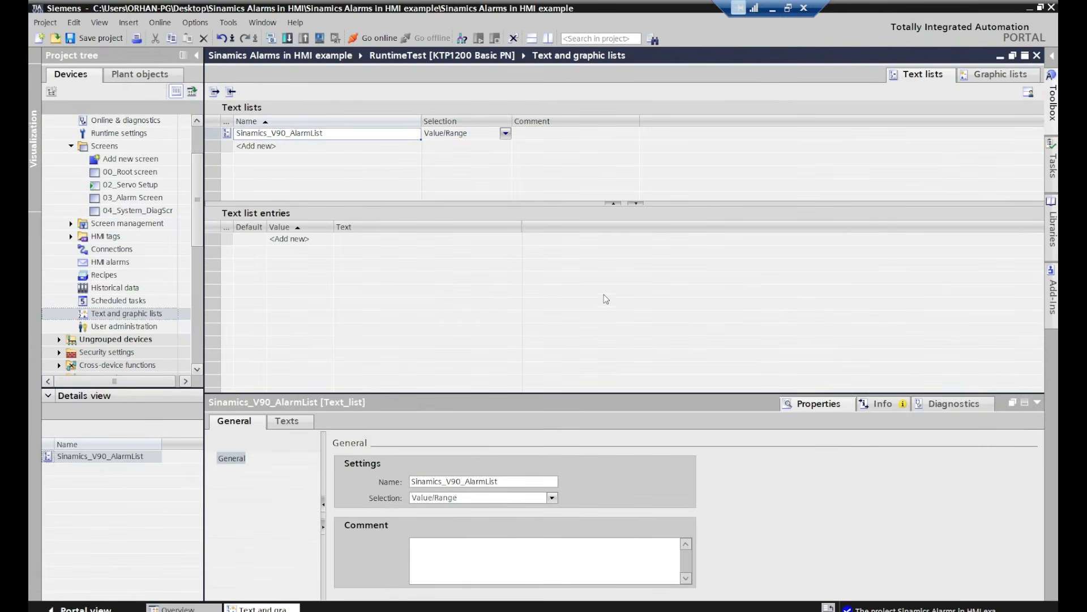
Select the Sinamics_V90_AlarmList text list and examine the Value and Text columns of its entries
left_click(297, 141)
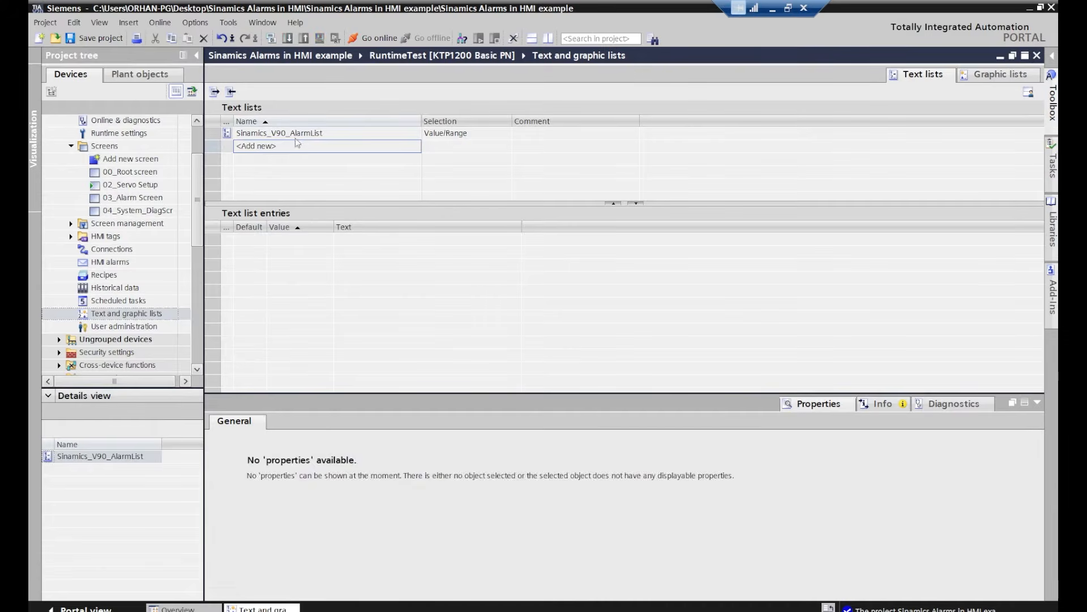
left_click(311, 137)
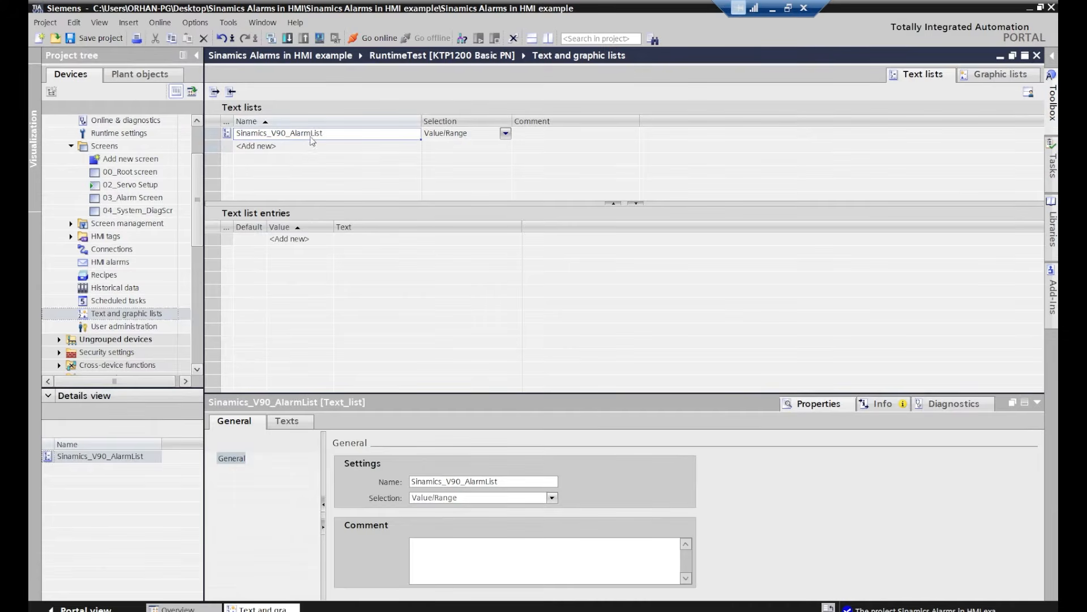
left_click(297, 242)
left_click(373, 244)
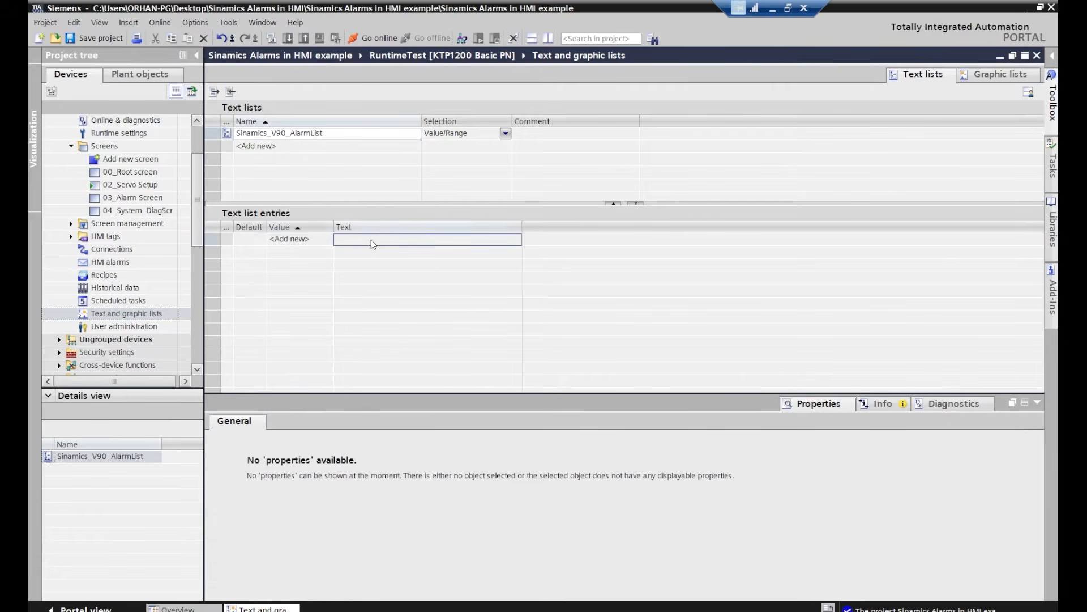
left_click(302, 241)
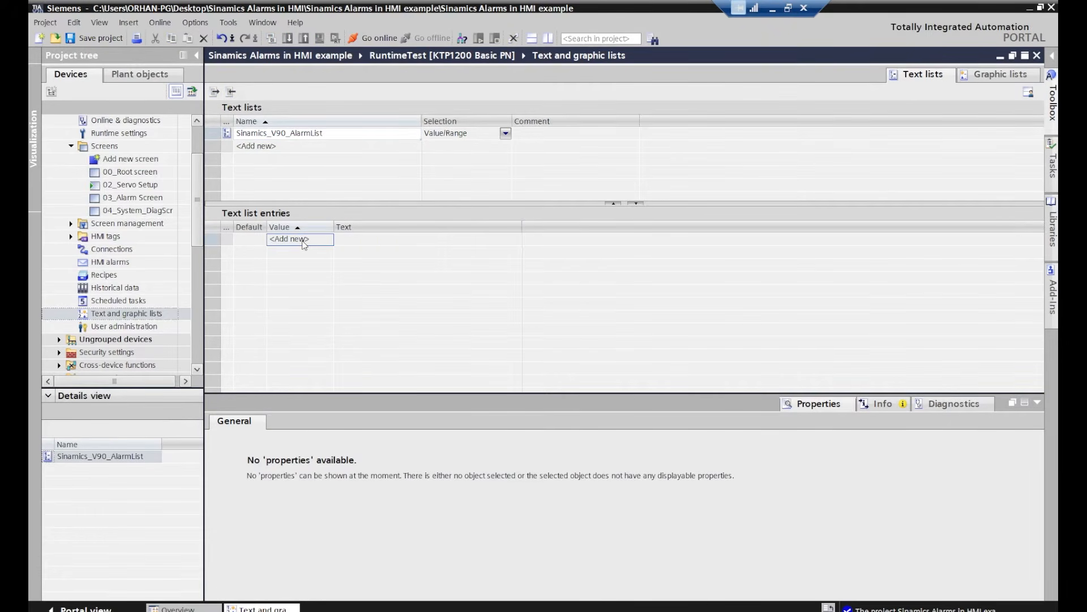
left_click(374, 244)
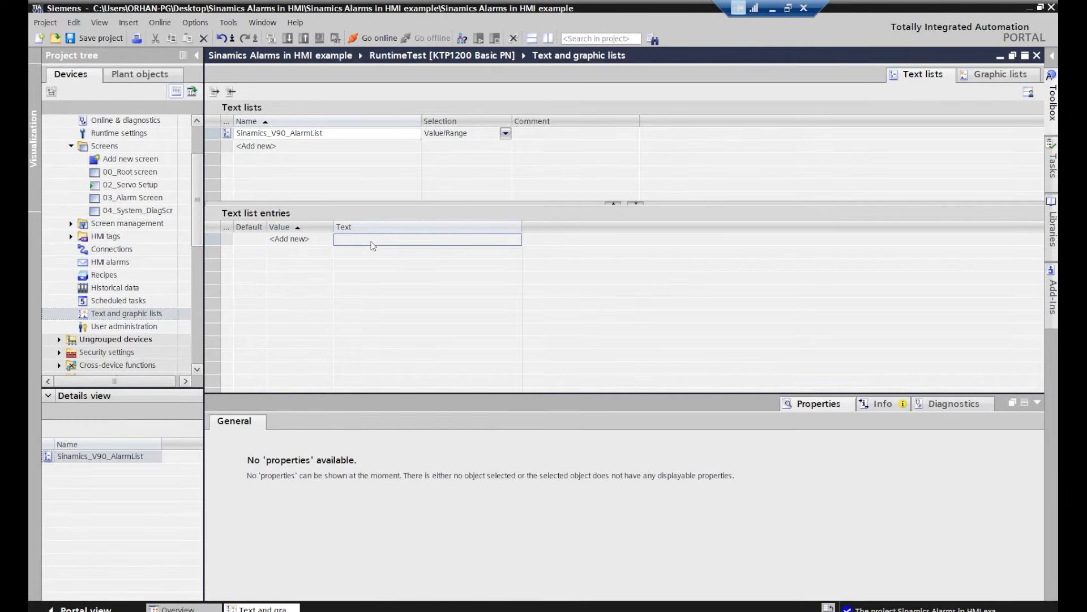
left_click(313, 241)
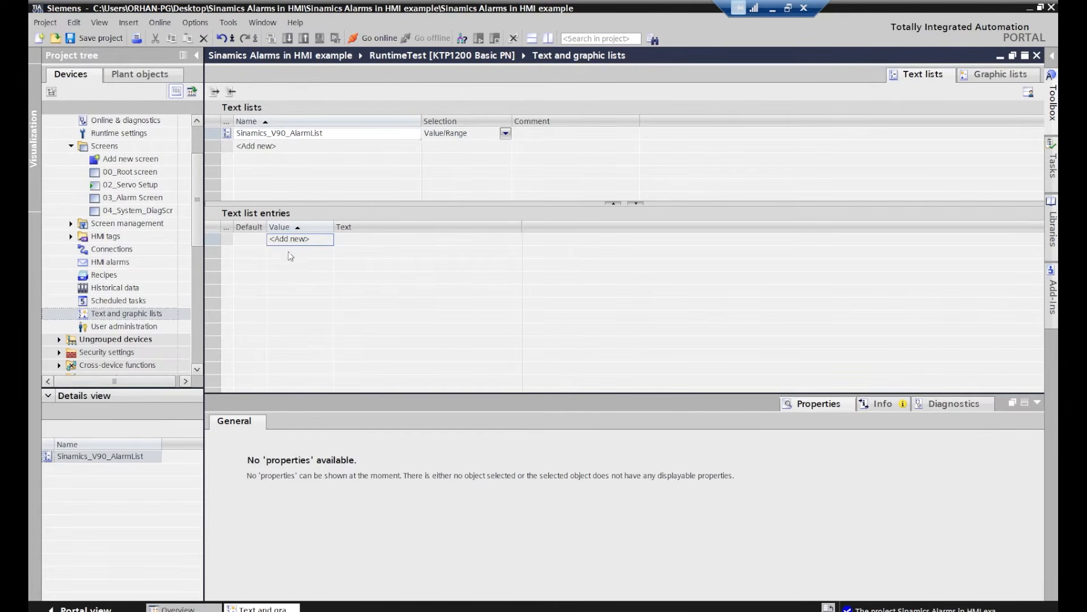
Switch to the Excel workbook alarmlist_V90_en_hmi and copy all alarm numbers in column A, starting from A1
left_click(362, 611)
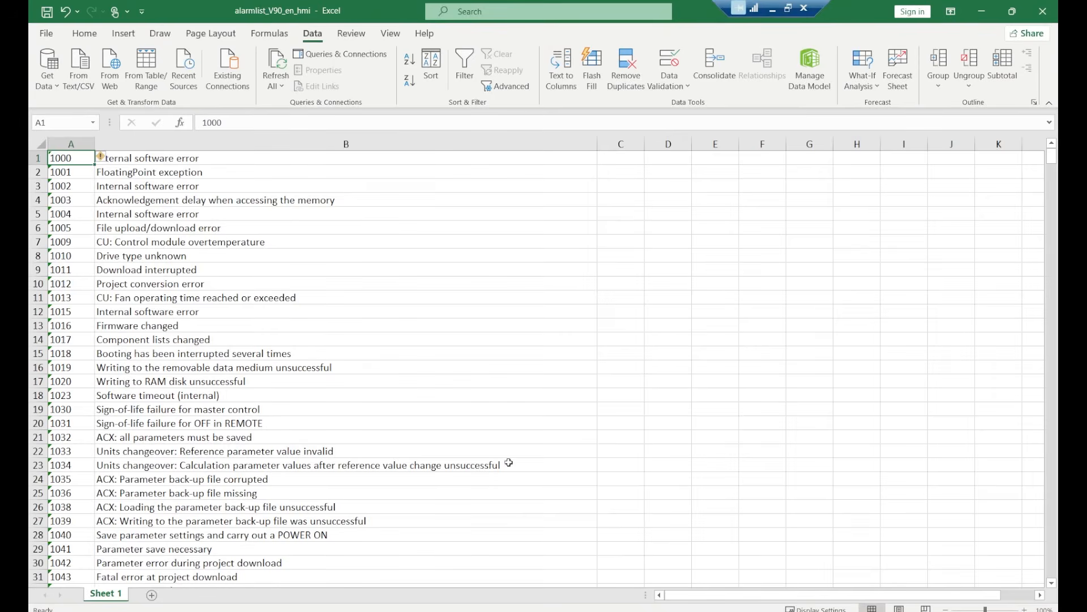
left_click(225, 268)
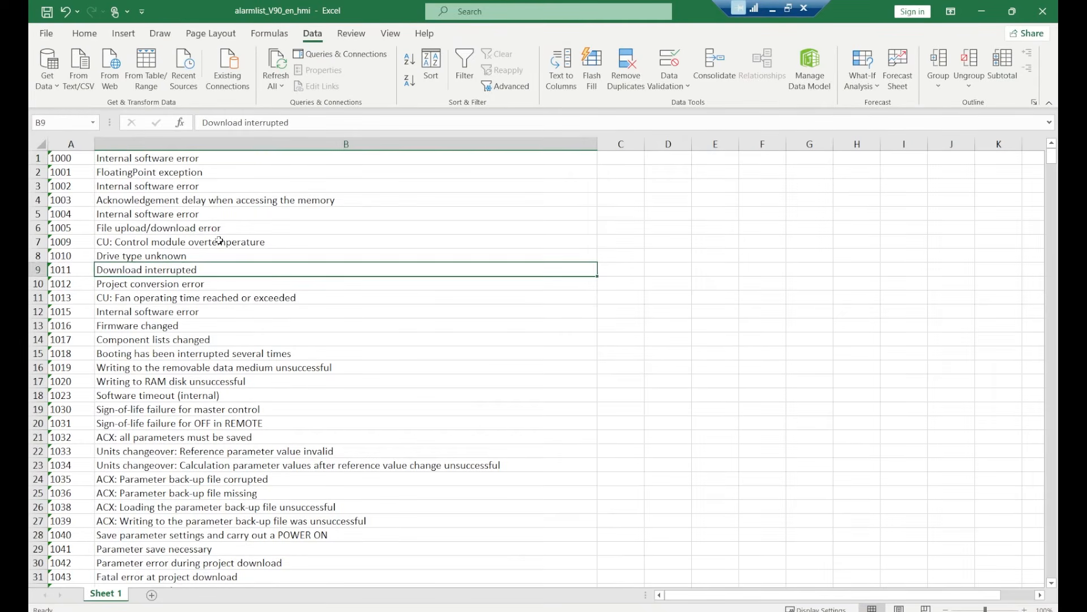
left_click(119, 158)
left_click(80, 158)
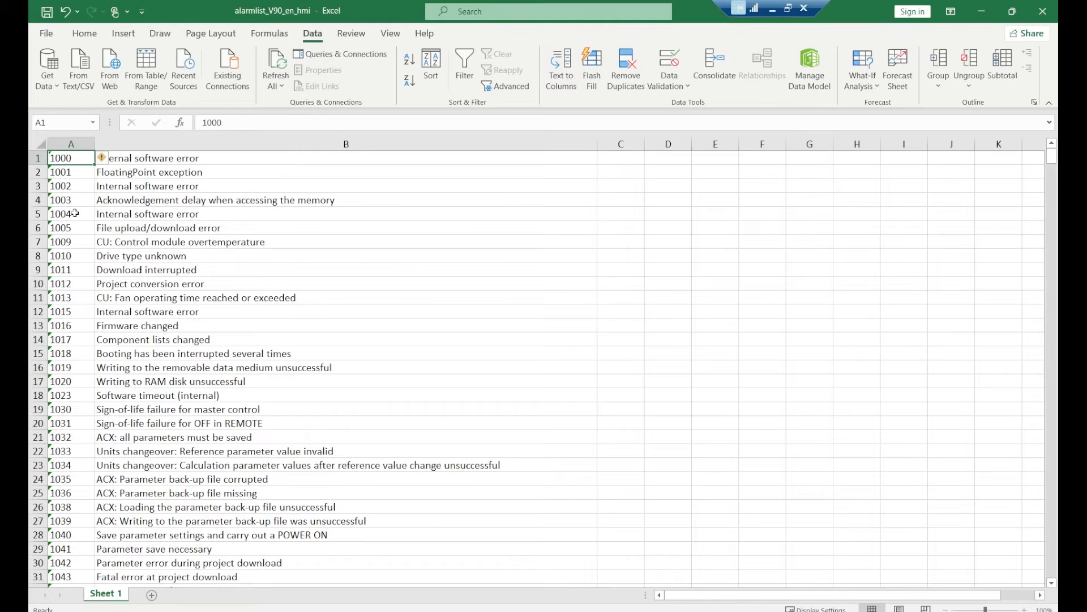
left_click(163, 161)
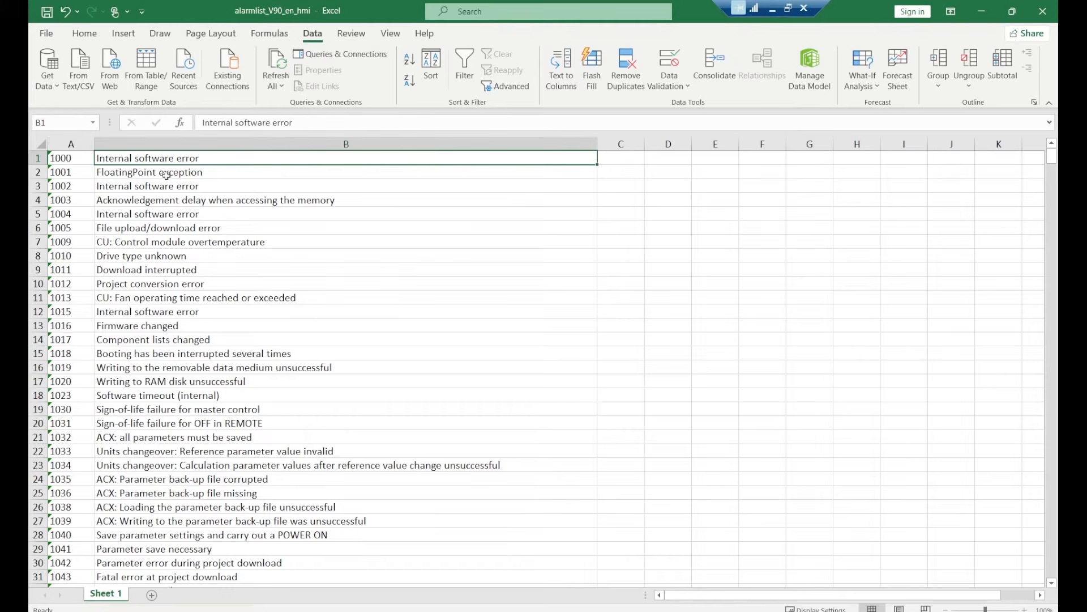
left_click(76, 157)
key("ctrl+shift+Down")
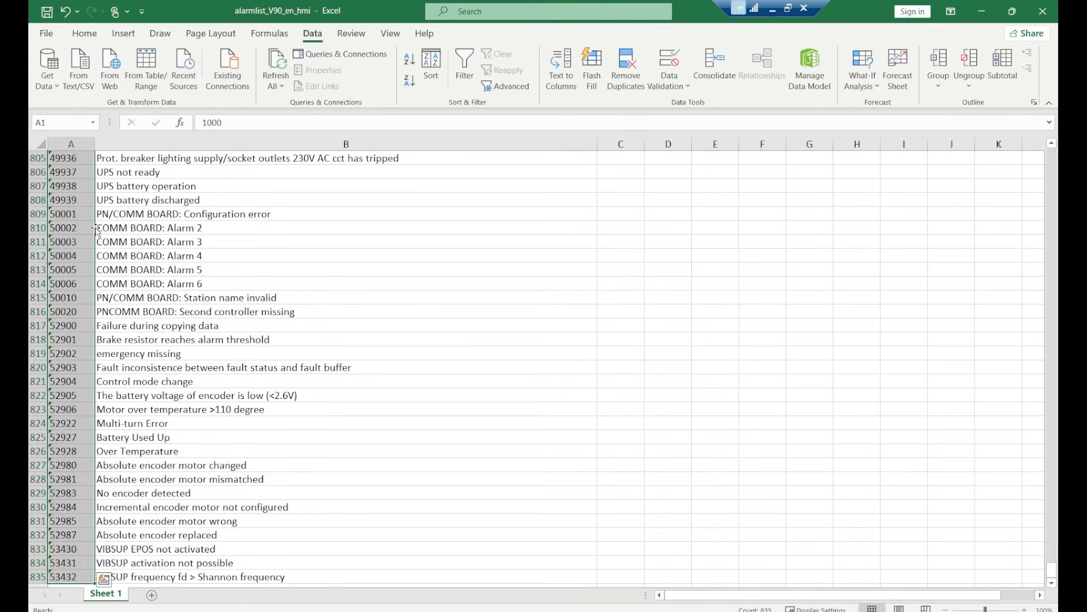
key("ctrl+c")
Return to TIA Portal, paste the alarm numbers into the Value column of Sinamics_V90_AlarmList, and select the first entry's Text cell
left_click(326, 611)
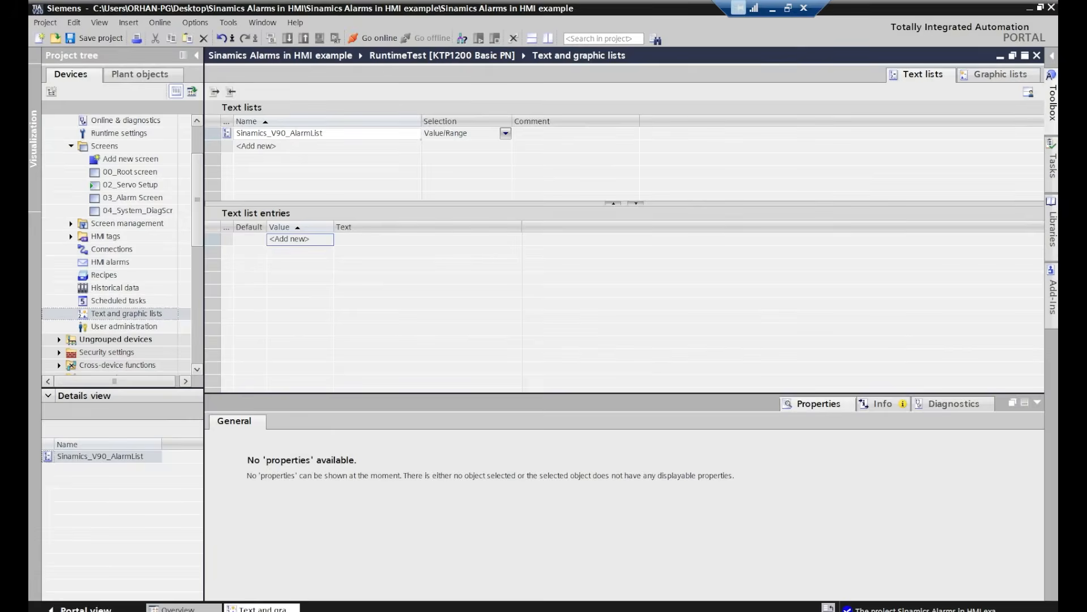
left_click(296, 240)
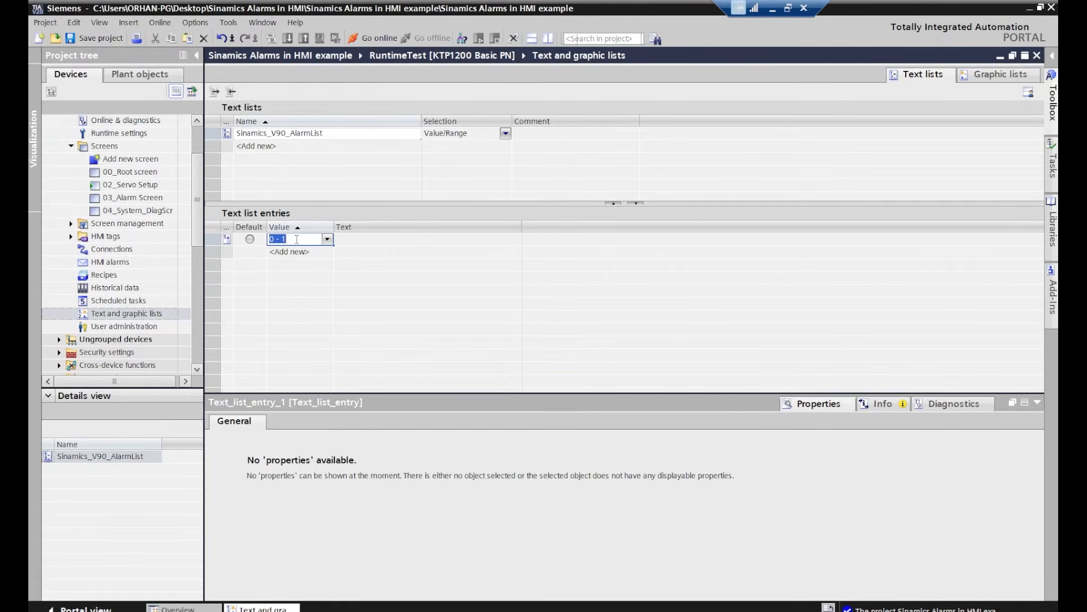
left_click(297, 255)
left_click(298, 240)
left_click(631, 352)
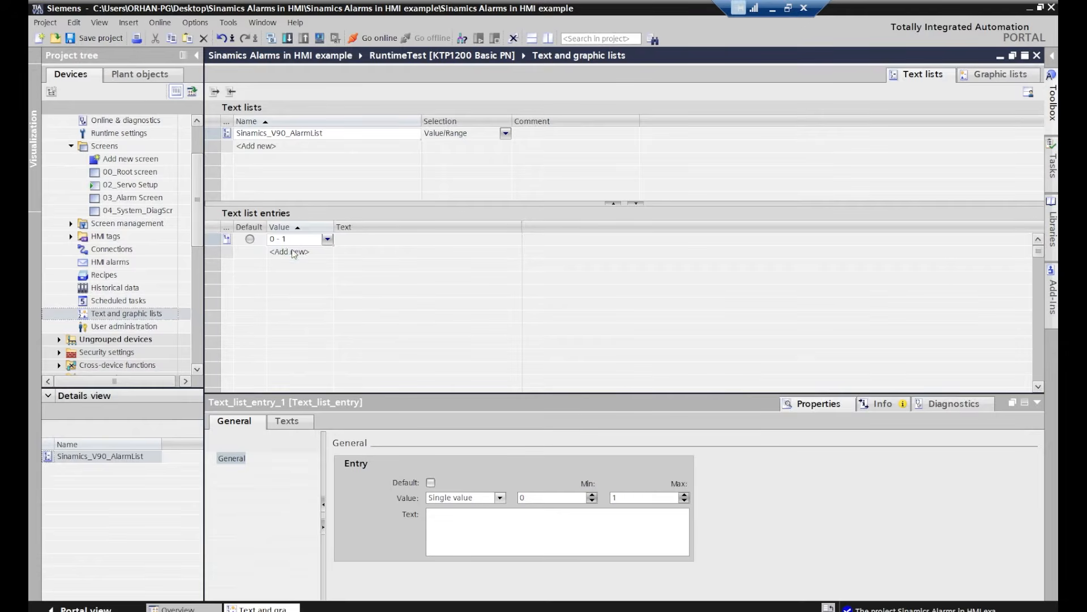
left_click(340, 266)
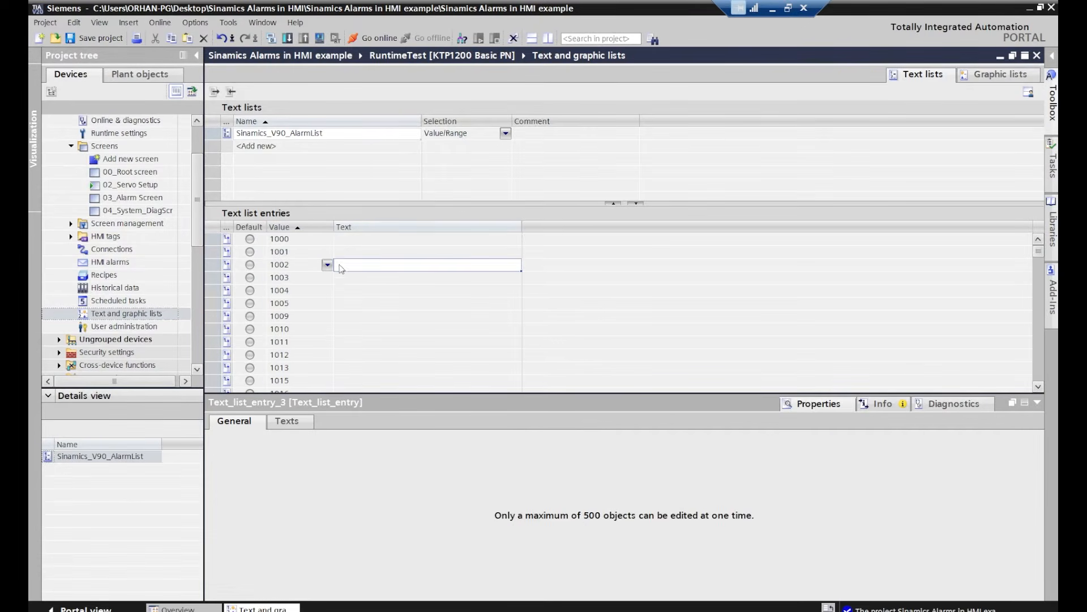
left_click(354, 239)
Switch back to the Excel workbook and copy all alarm texts in column B, starting from B1
key("alt+Tab")
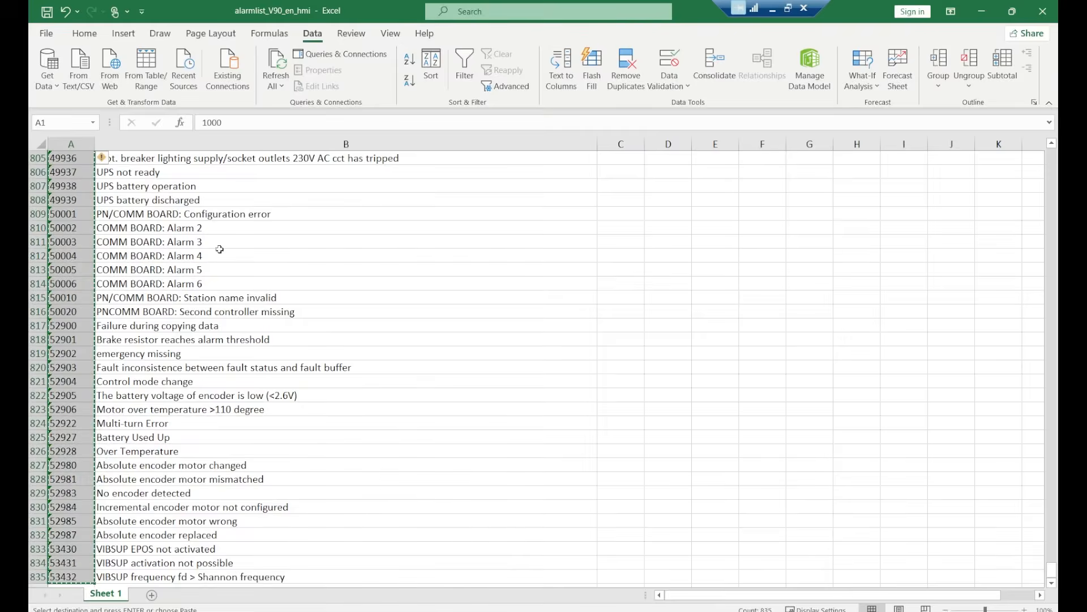
left_click(195, 202)
left_click(163, 169)
left_click_drag(1052, 571, 1052, 152)
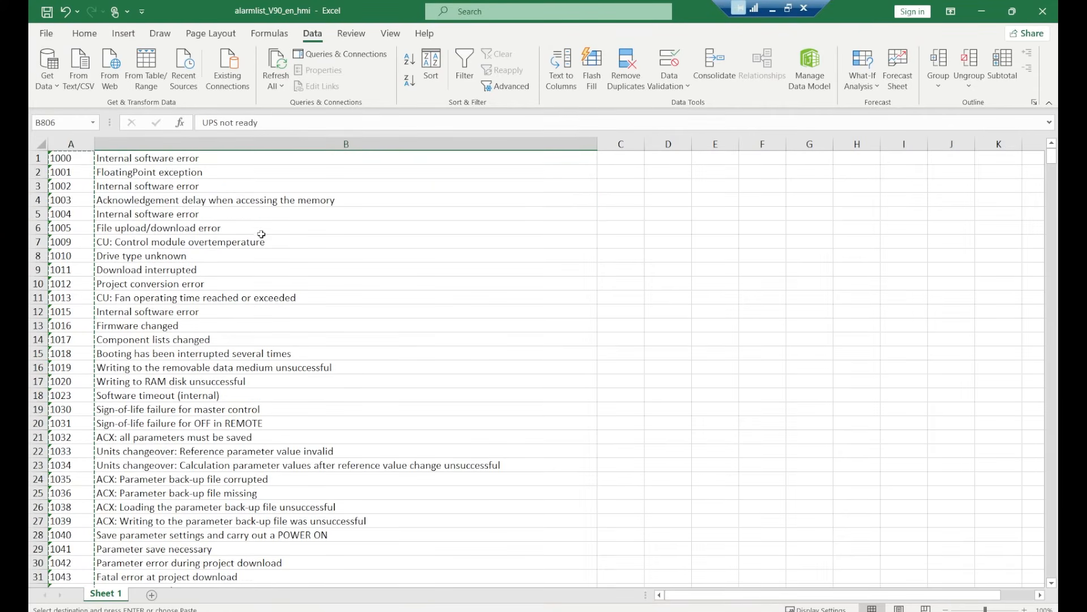
left_click(179, 157)
key("ctrl+shift+Down")
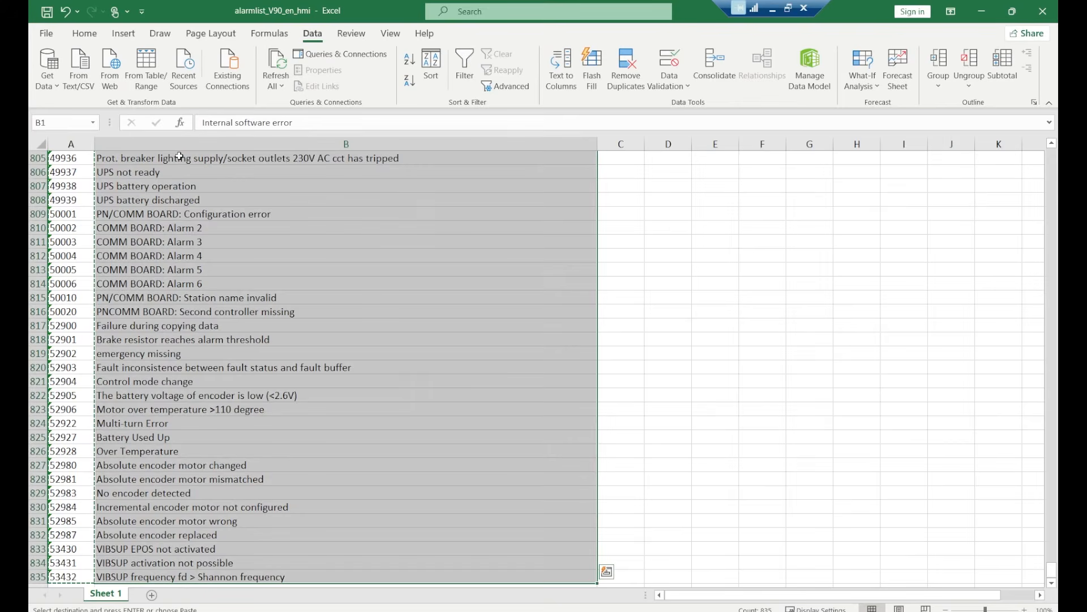
key("ctrl+c")
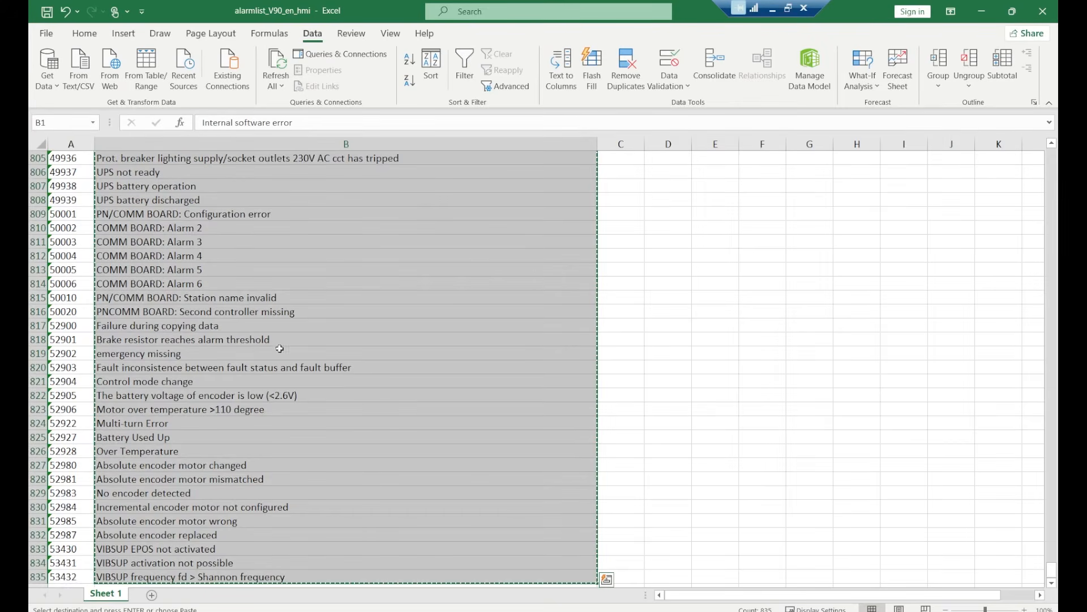
Return to TIA Portal and paste the alarm texts into the Text column of Sinamics_V90_AlarmList, starting at entry 1000
key("alt+Tab")
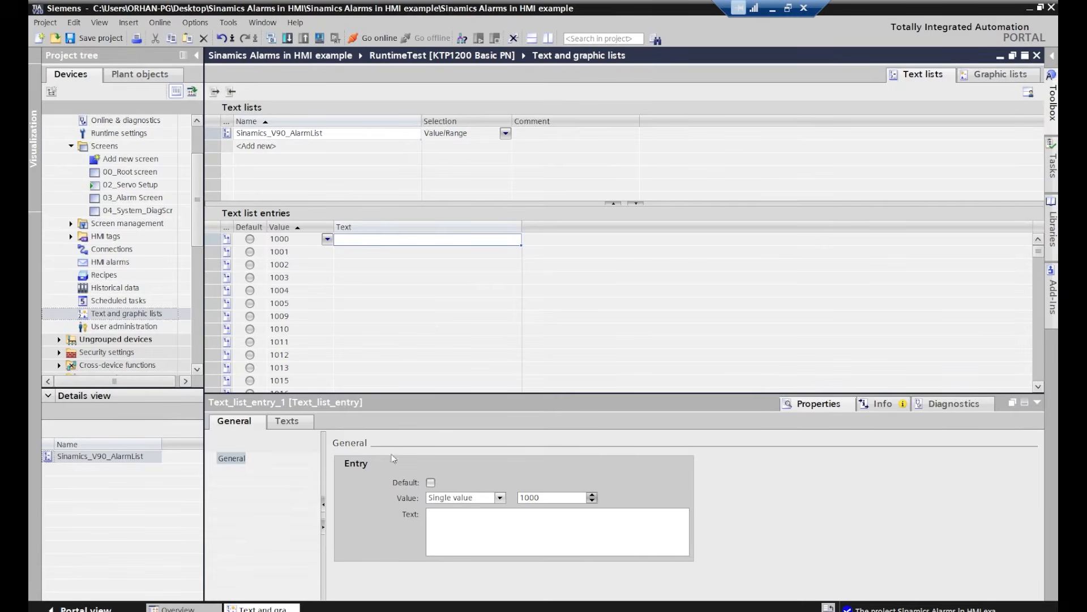
left_click(369, 249)
left_click(369, 239)
key("ctrl+v")
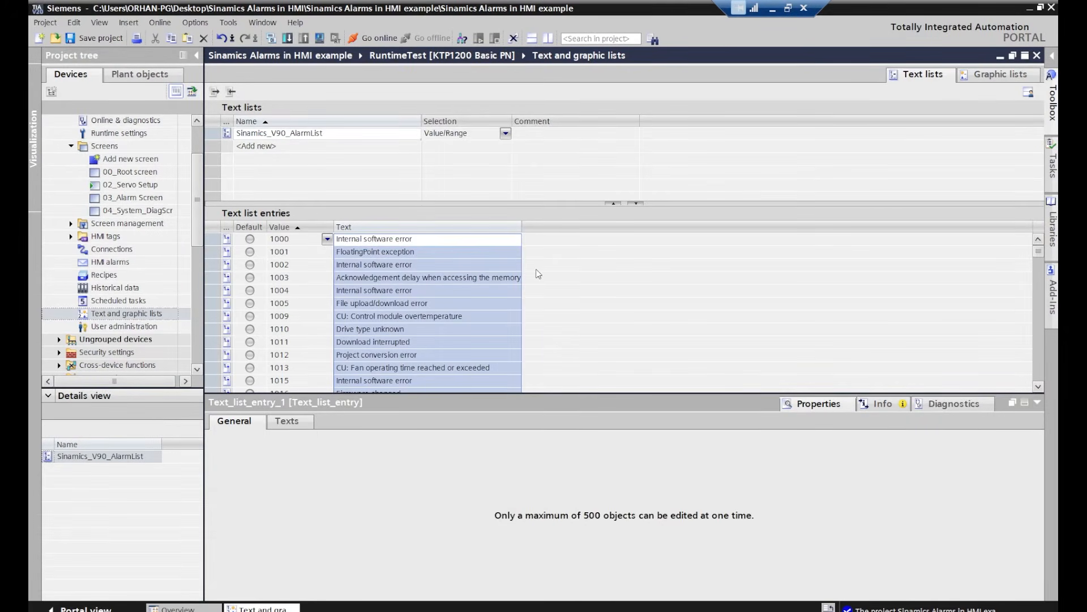
left_click(476, 240)
scroll(453, 261, "down", 6)
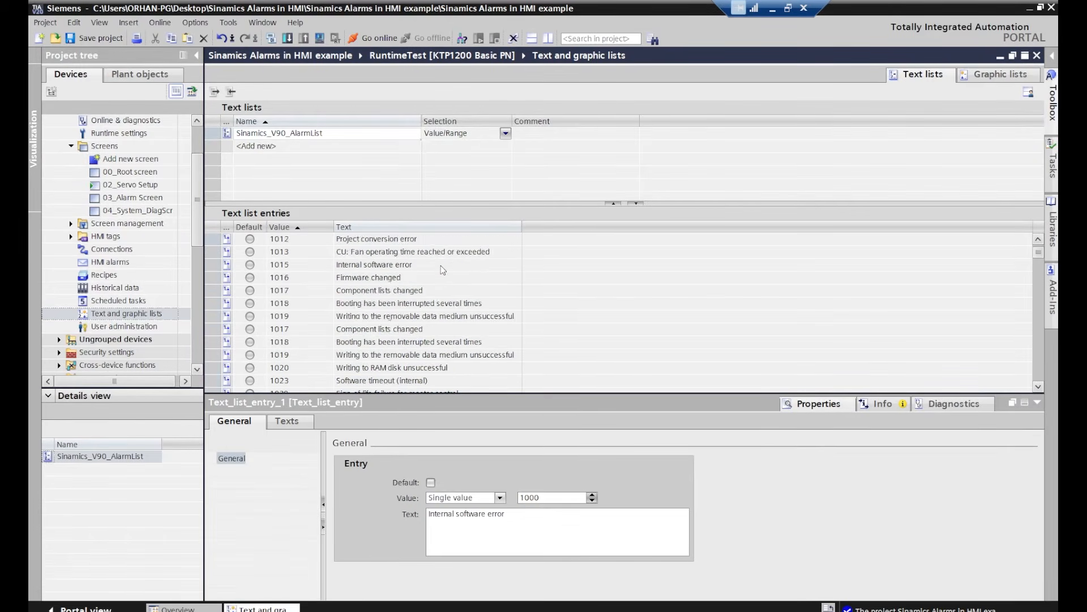
scroll(442, 268, "up", 6)
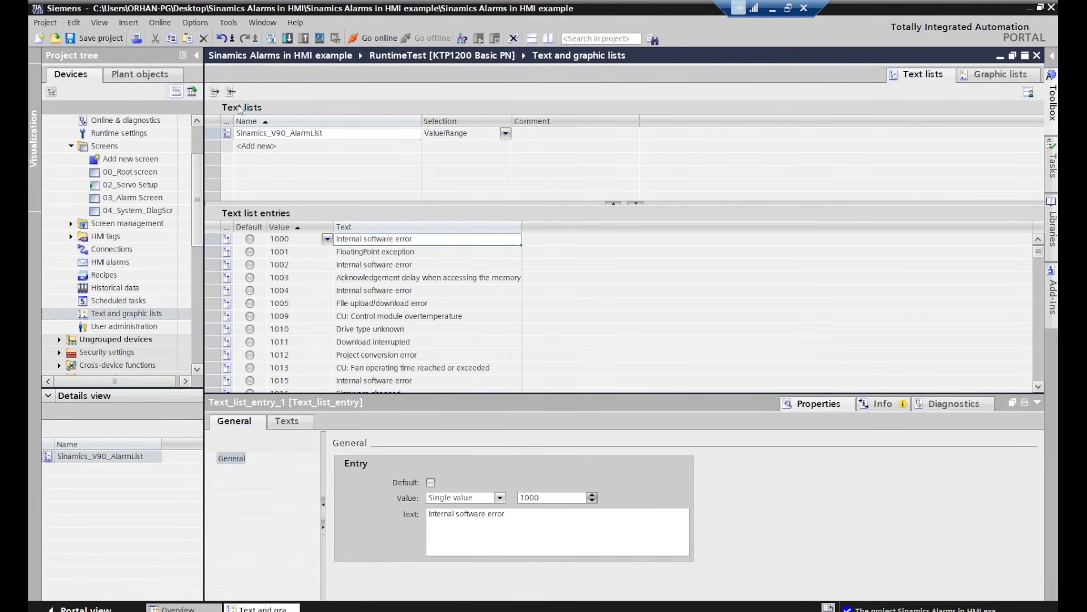
double_click(334, 136)
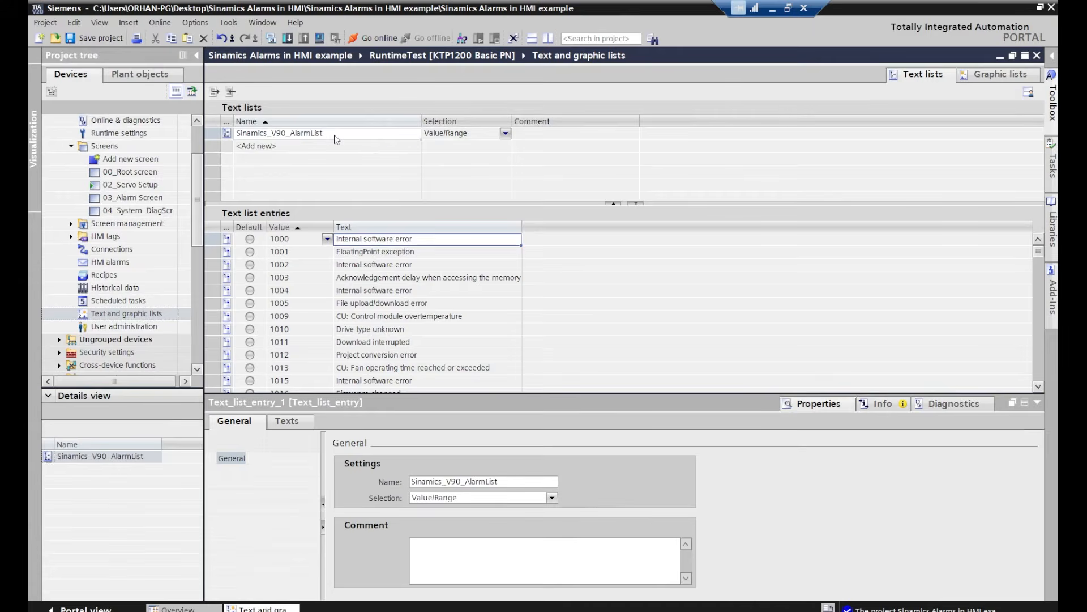
left_click(326, 162)
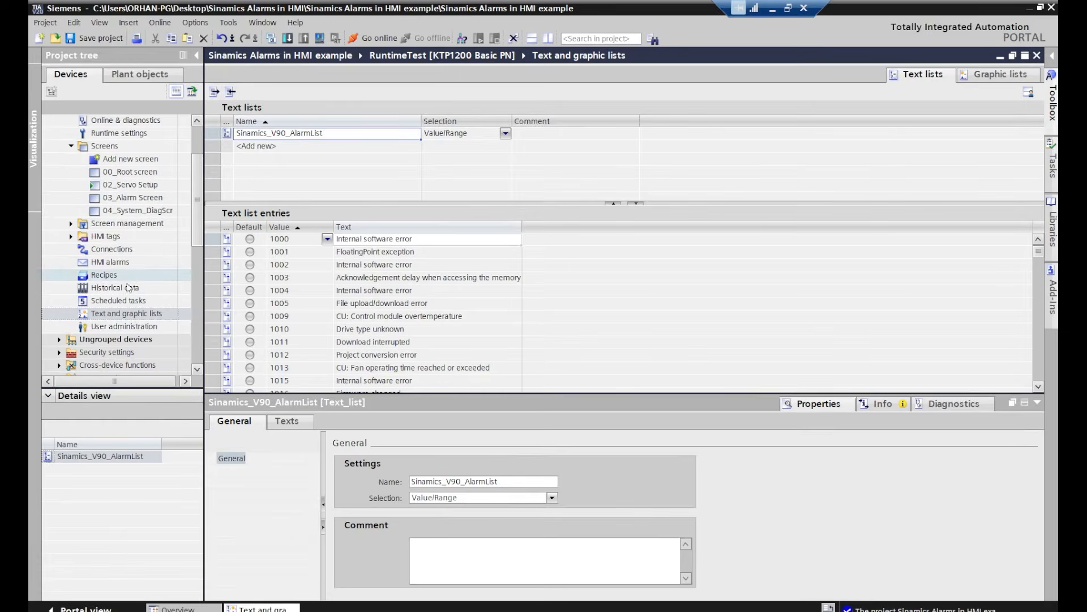
Open the HMI alarms of RuntimeTest and add an analog alarm named Servo_Alarm
double_click(111, 264)
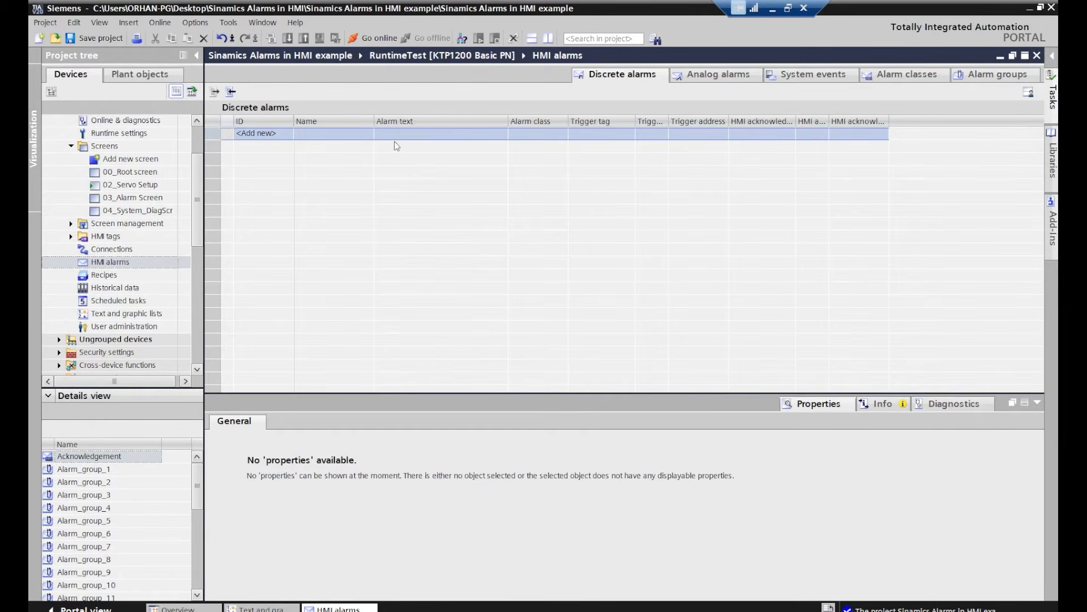
left_click(725, 74)
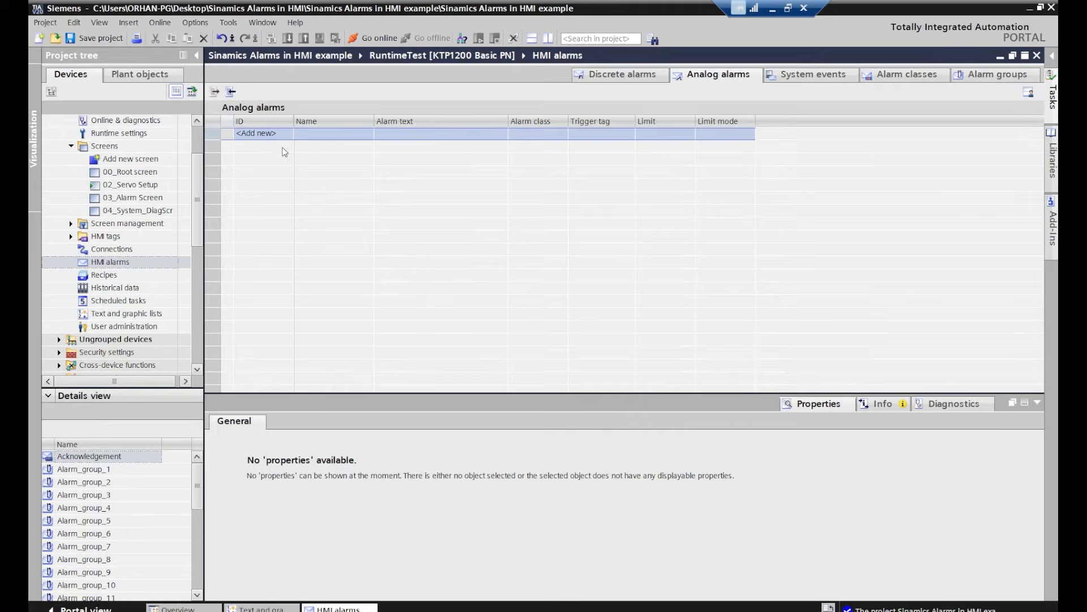
double_click(261, 135)
left_click(326, 136)
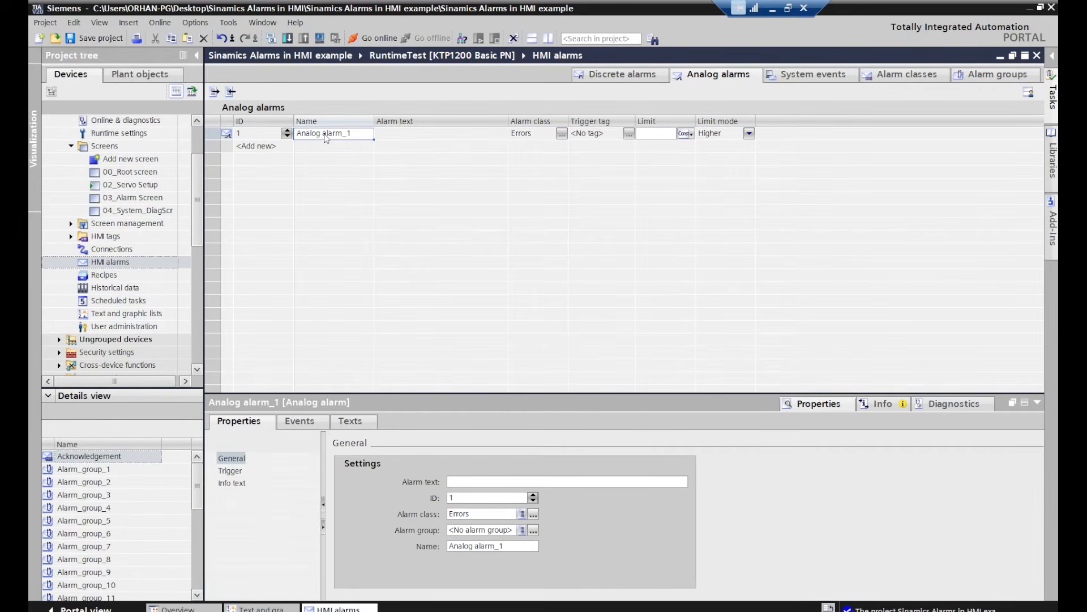
left_click(338, 134)
type("Servo_Alarm")
key("Tab")
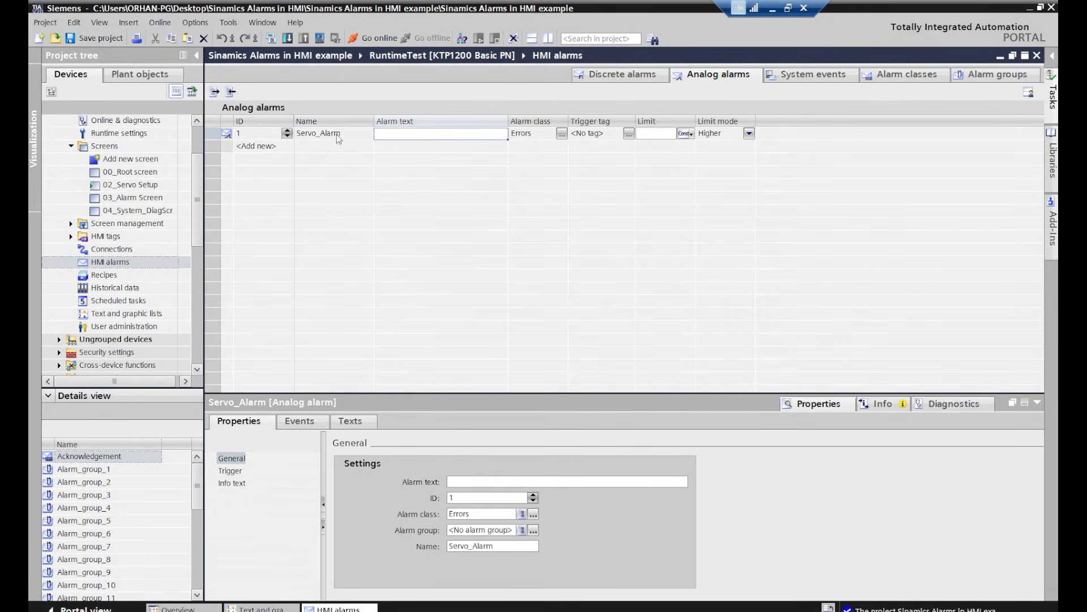
Enter "Sinamics Servo Alarm! Alarm Code:" as Servo_Alarm's alarm text and widen the Alarm text column
left_click(391, 135)
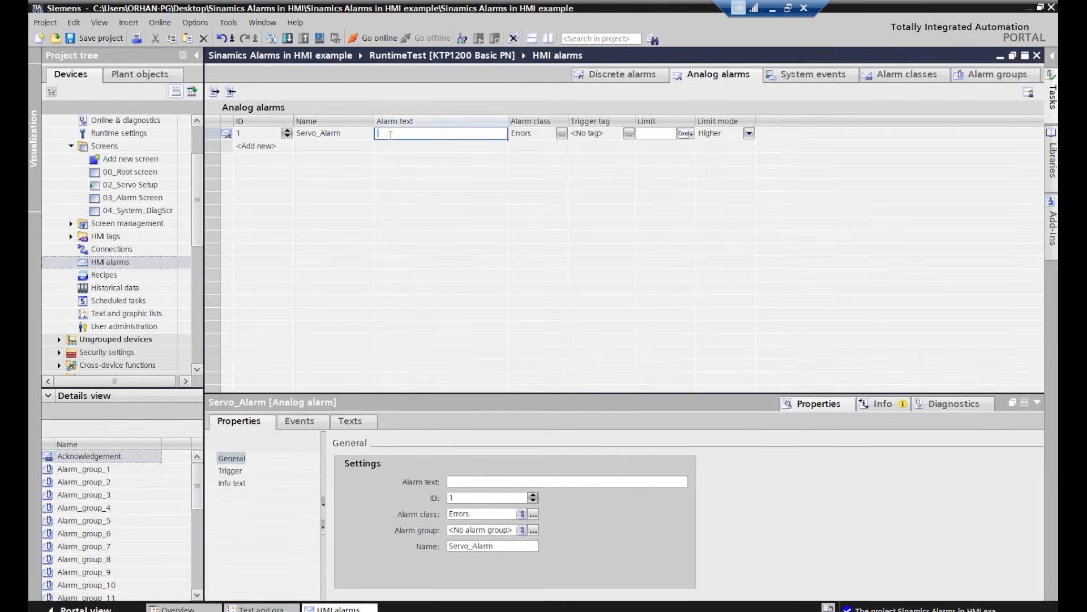
type("Sinamiss Servo Alarm! Alarm C")
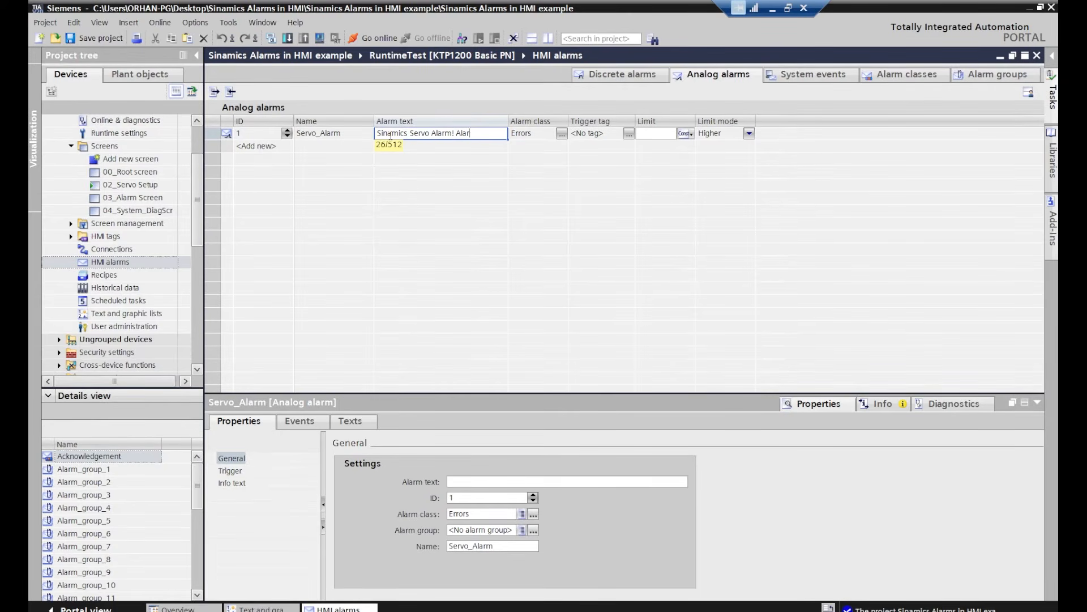
type("ode:")
key("Return")
left_click_drag(509, 122, 668, 122)
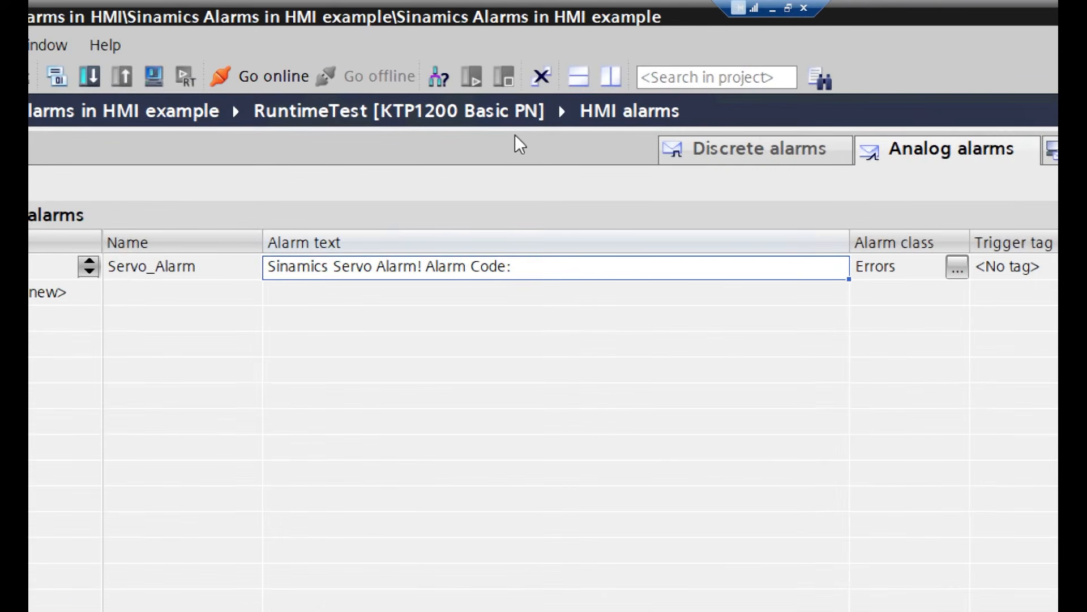
Insert a text list field at the end of Servo_Alarm's alarm text and assign Sinamics_V90_AlarmList to it
left_click(551, 267)
left_click(551, 266)
right_click(551, 266)
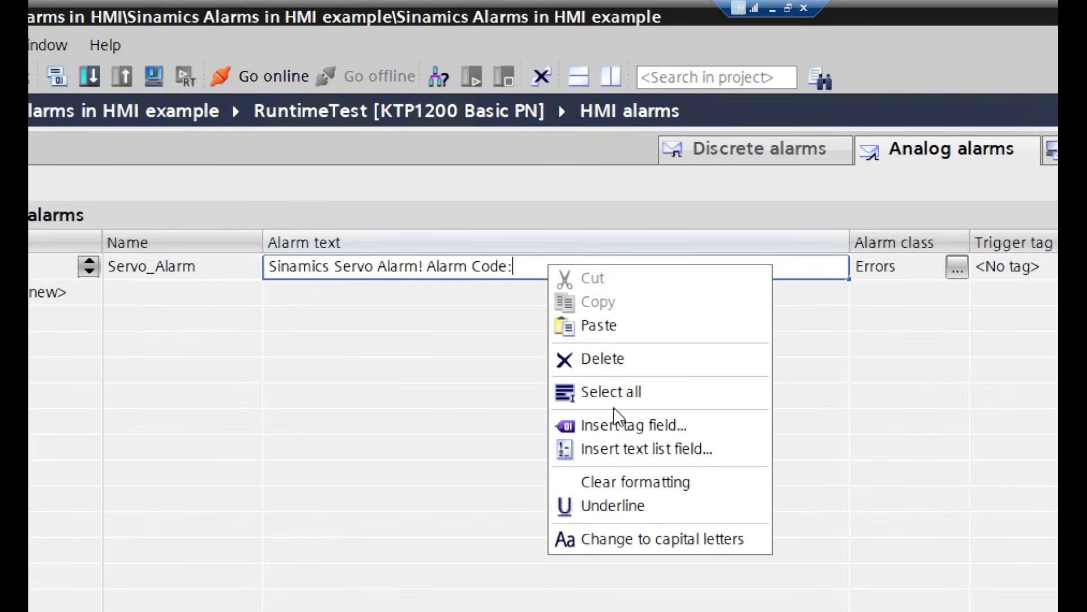
left_click(641, 451)
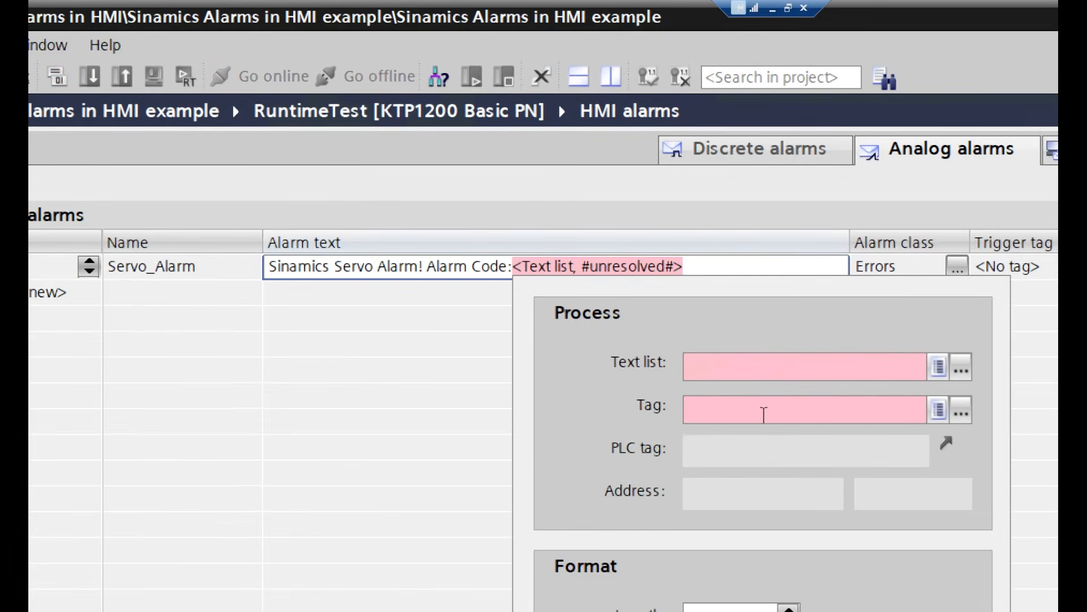
left_click(961, 367)
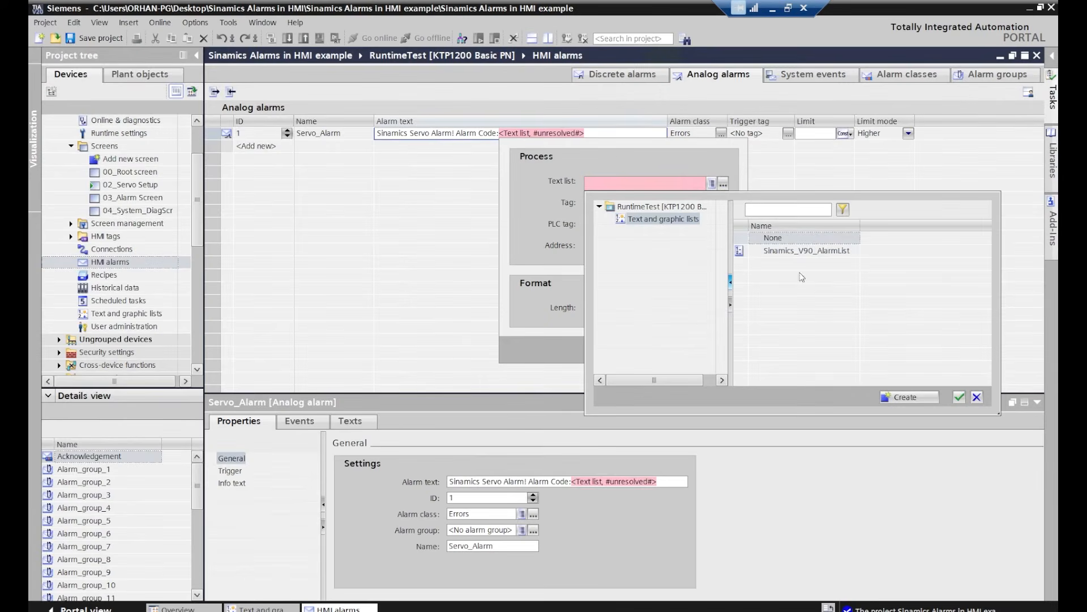
left_click(792, 251)
left_click(959, 397)
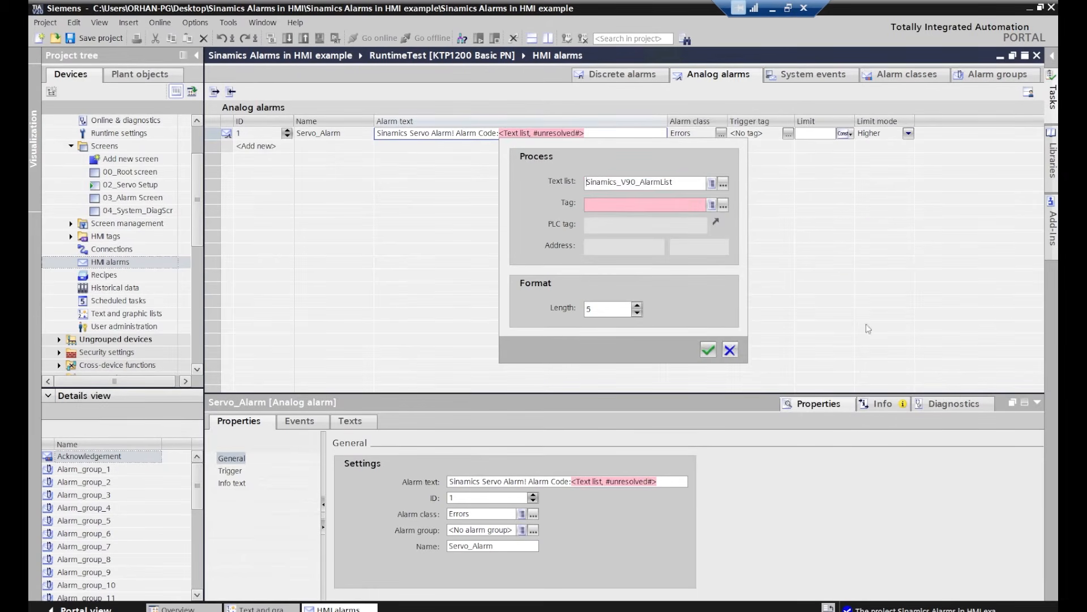
Assign actualWarning from test [DB101] as the text list field's tag and set the field length to 120
left_click(723, 203)
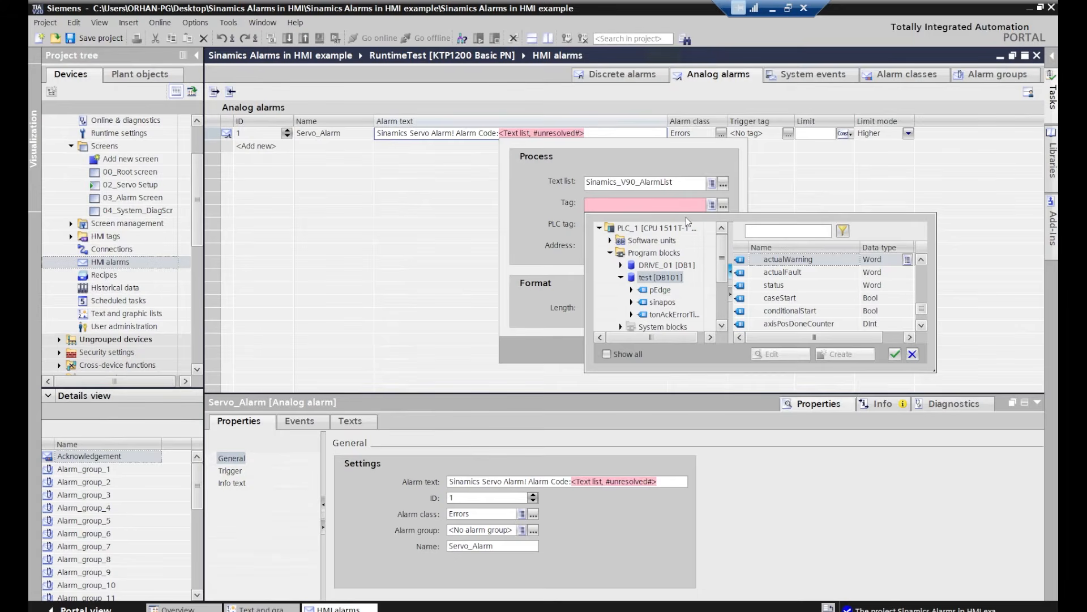
left_click(813, 262)
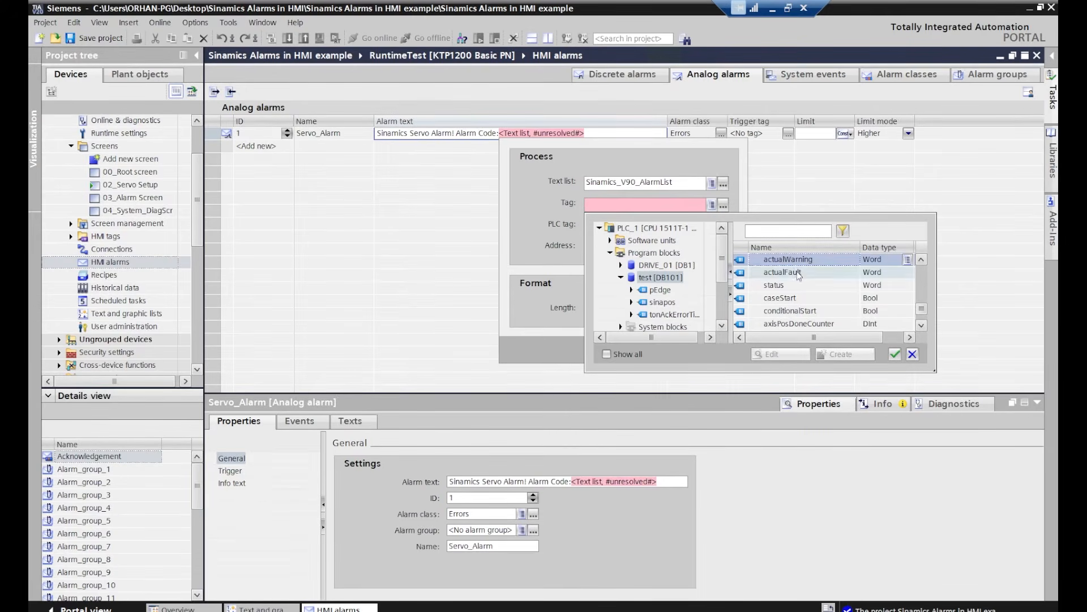
left_click(895, 354)
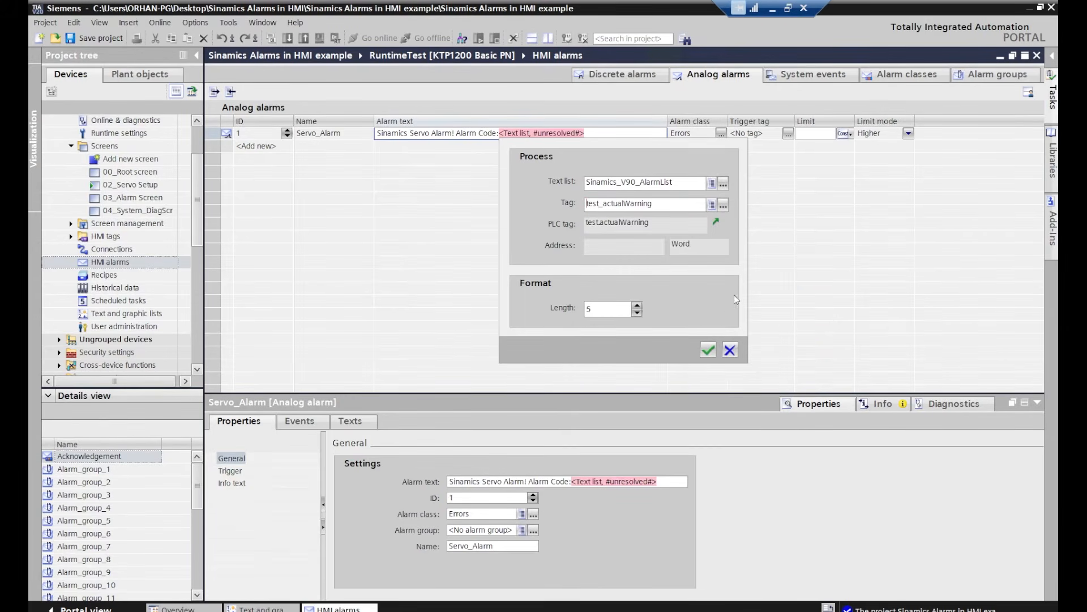
double_click(607, 310)
type("120")
left_click(707, 349)
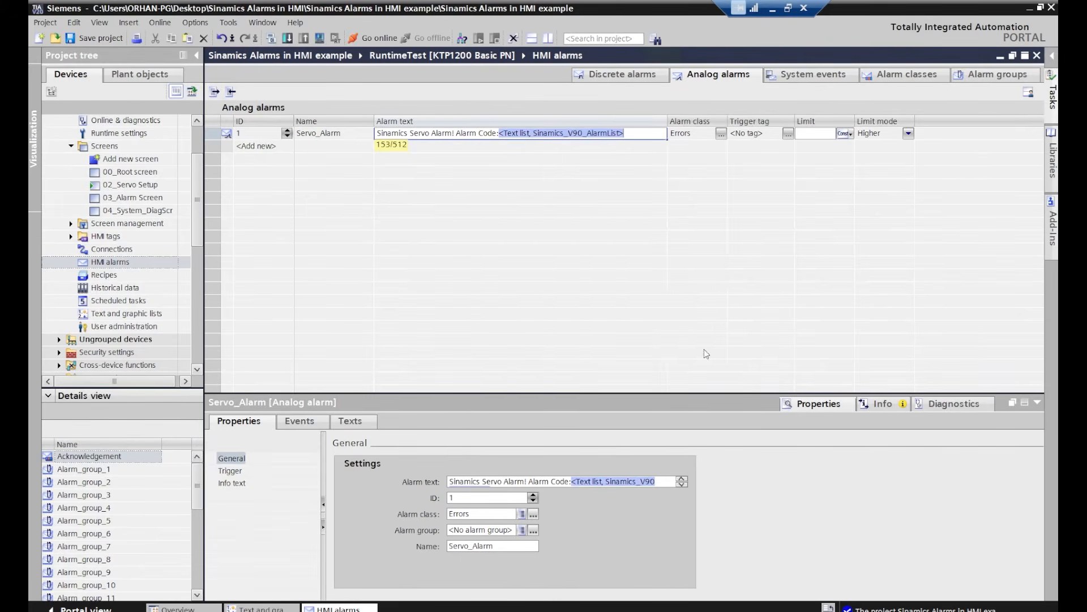
Set Servo_Alarm's trigger tag to actualWarning from test [DB101] and its limit to 0
left_click(784, 135)
left_click(783, 135)
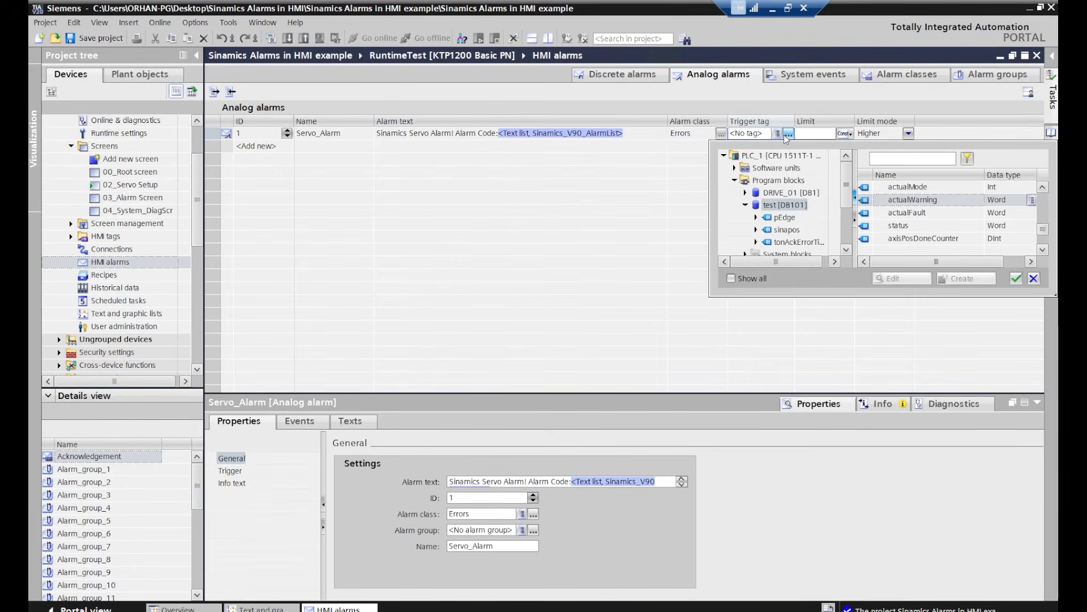
left_click(923, 203)
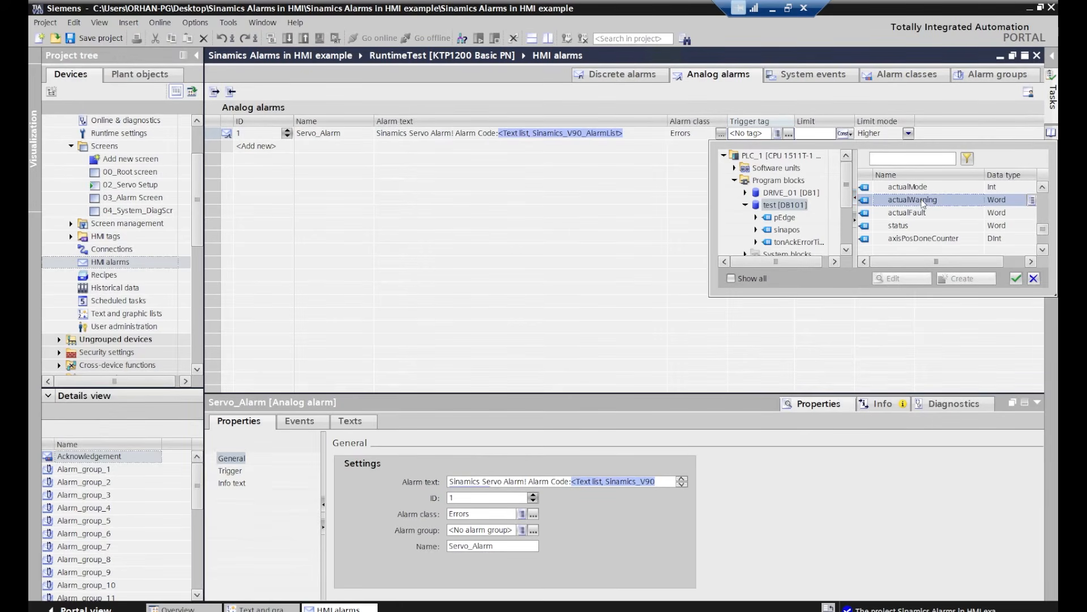
left_click(1016, 278)
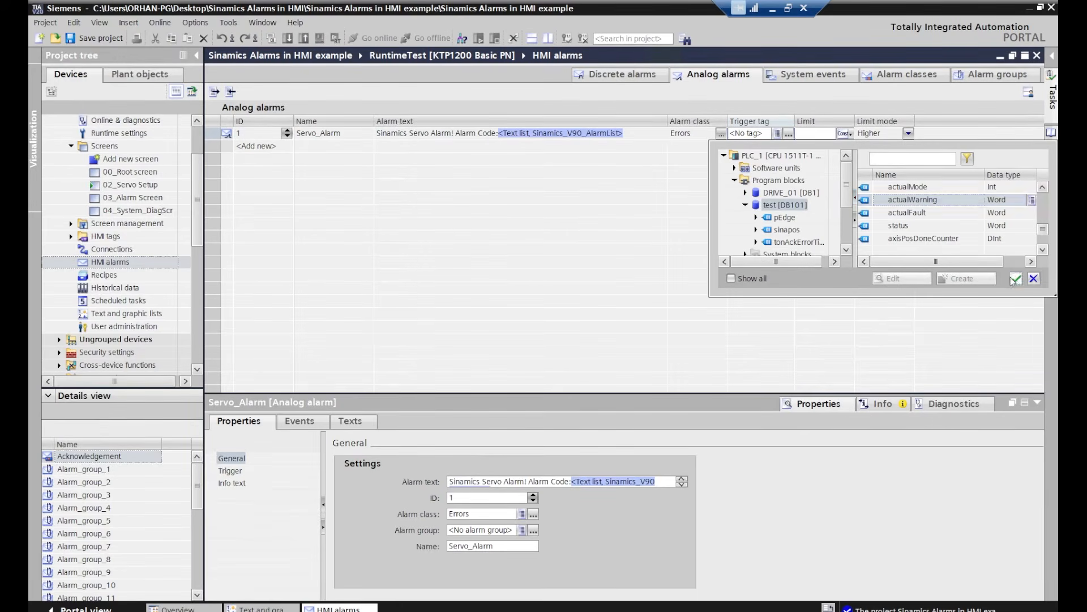
left_click(813, 136)
type("0")
key("Return")
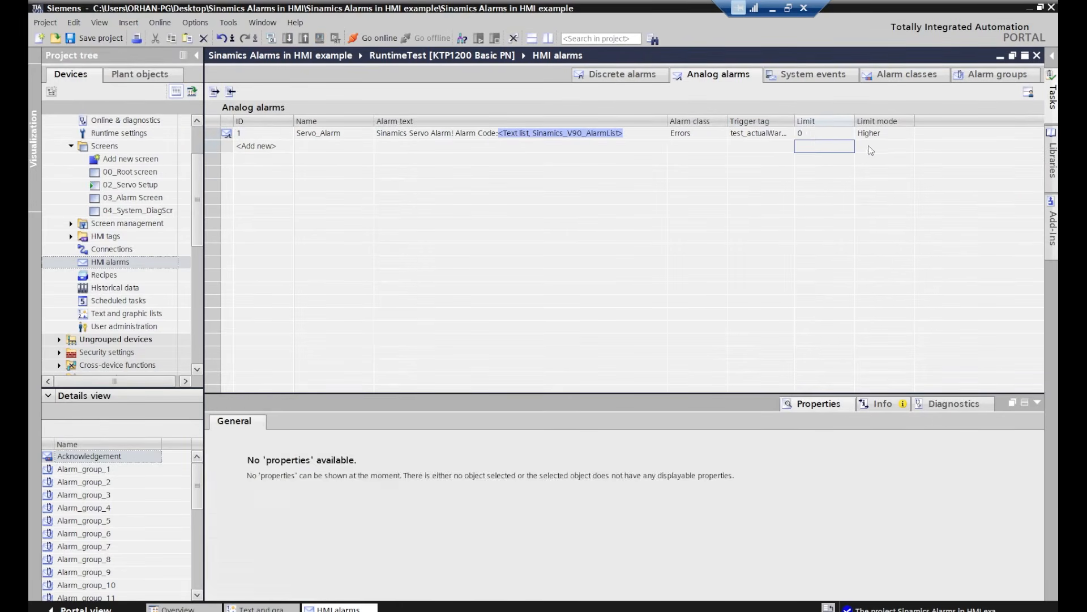
left_click(879, 136)
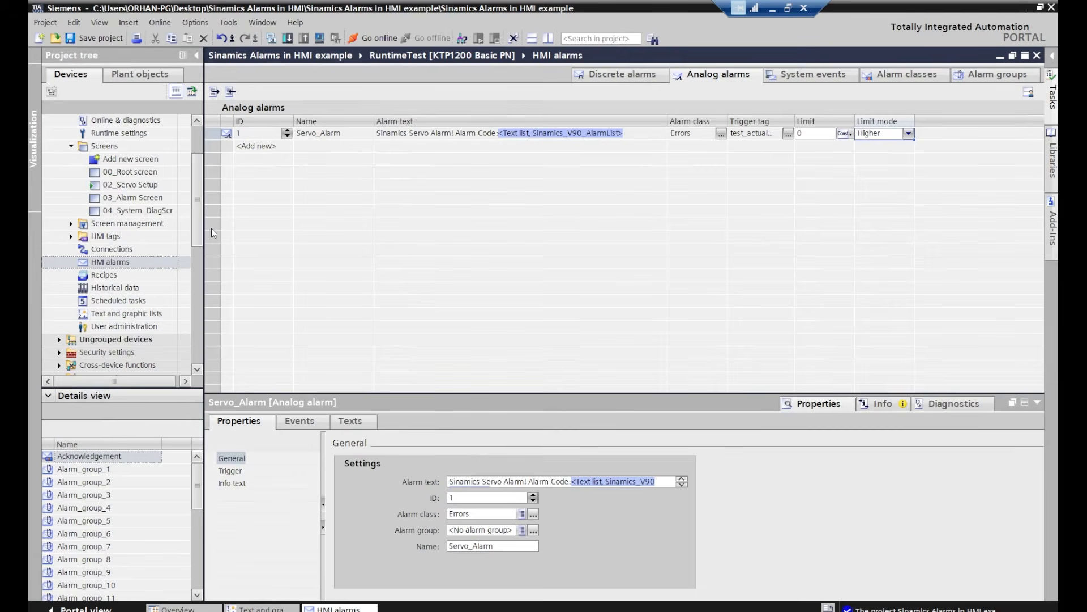
left_click(410, 137)
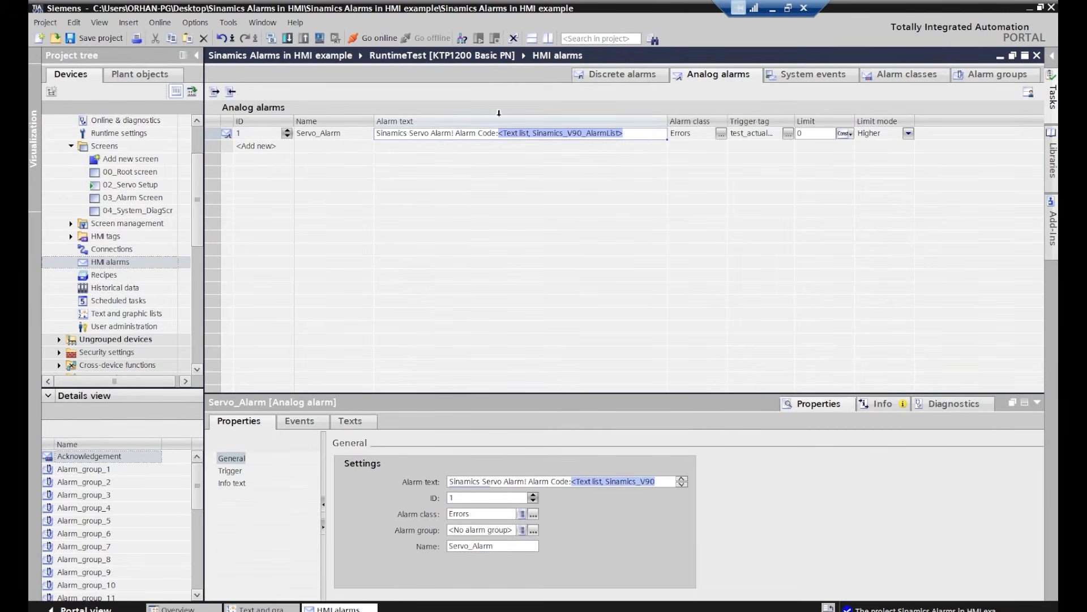
Open the 02_Servo Setup and 03_Alarm Screen screens and examine the existing alarm view
left_click(117, 185)
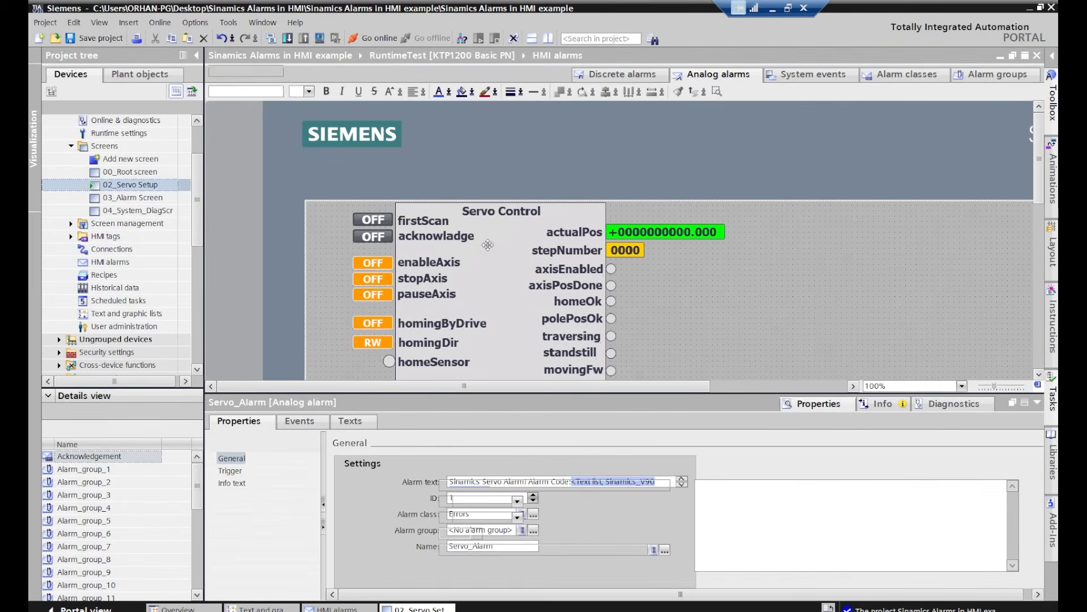
double_click(118, 197)
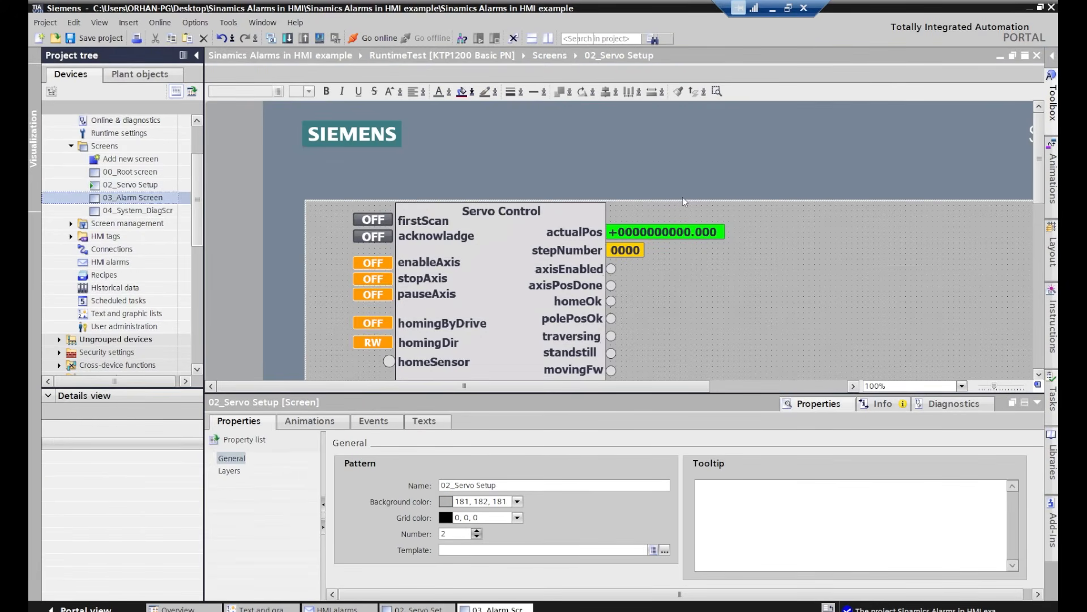
scroll(565, 235, "down", 3)
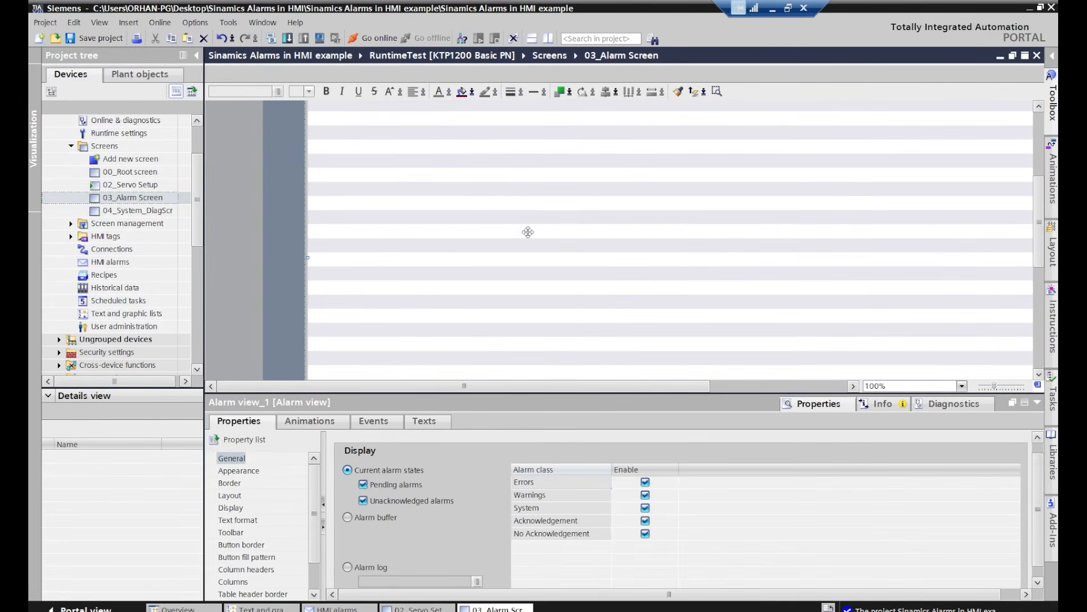
Reopen the 02_Servo Setup screen and draw an alarm view beside the Servo Control block, starting at about x 476, y 118
left_click(128, 188)
double_click(129, 187)
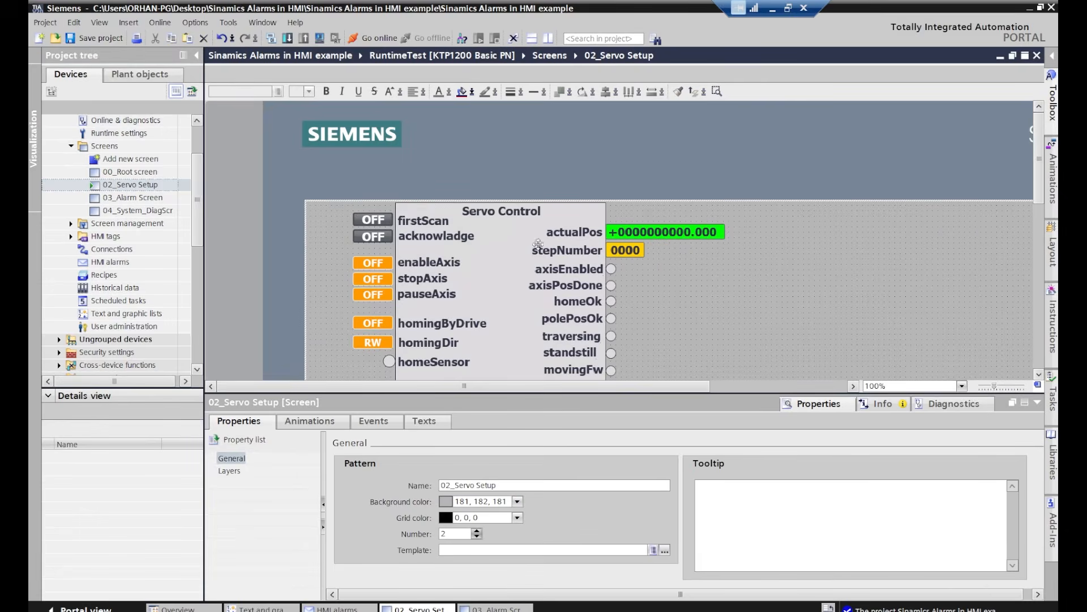
left_click(1034, 403)
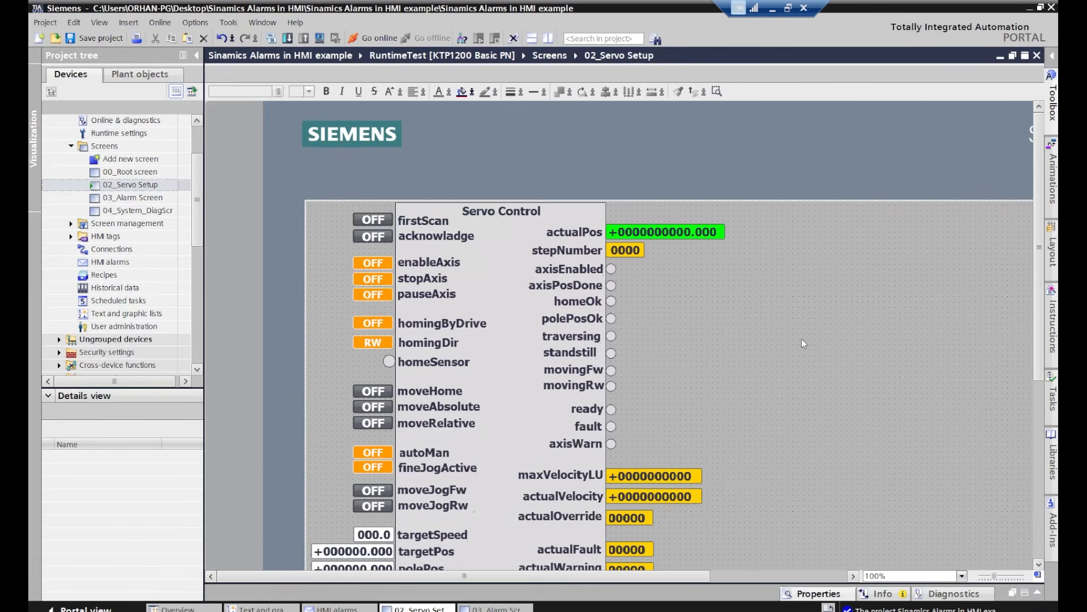
scroll(801, 339, "right", 3)
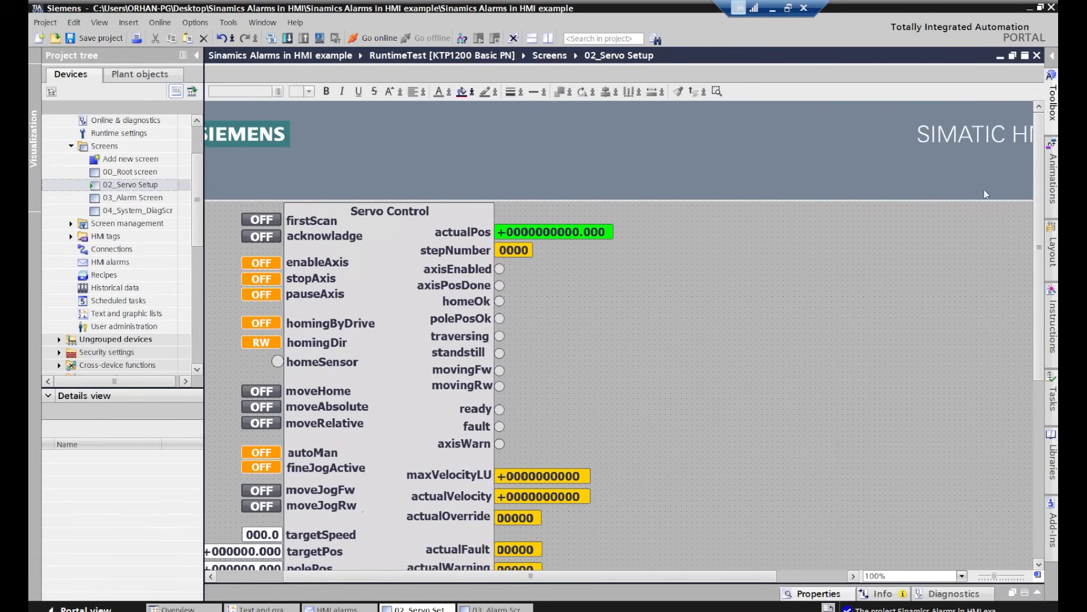
left_click(1052, 105)
left_click(960, 268)
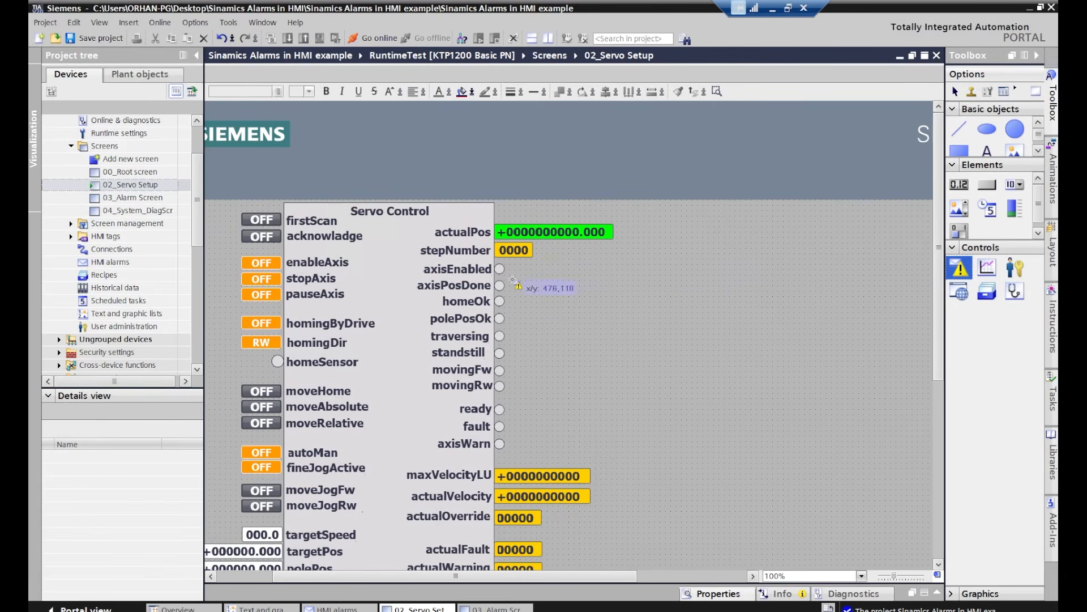
left_click_drag(509, 280, 915, 445)
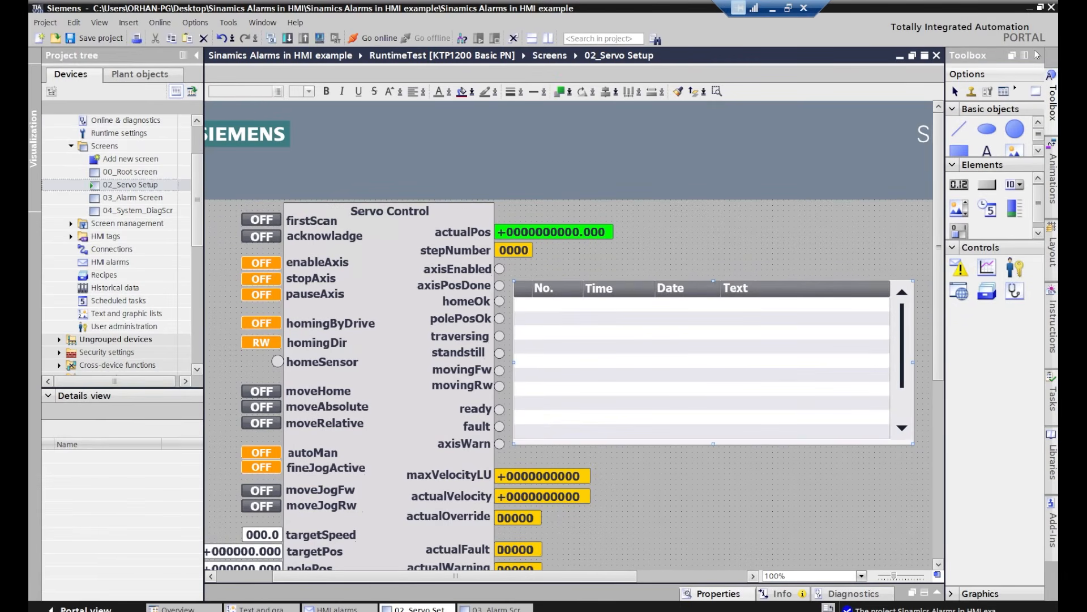
Widen the new alarm view on both sides, move it up partly over the Servo Control block, and review its general display settings
left_click(1037, 55)
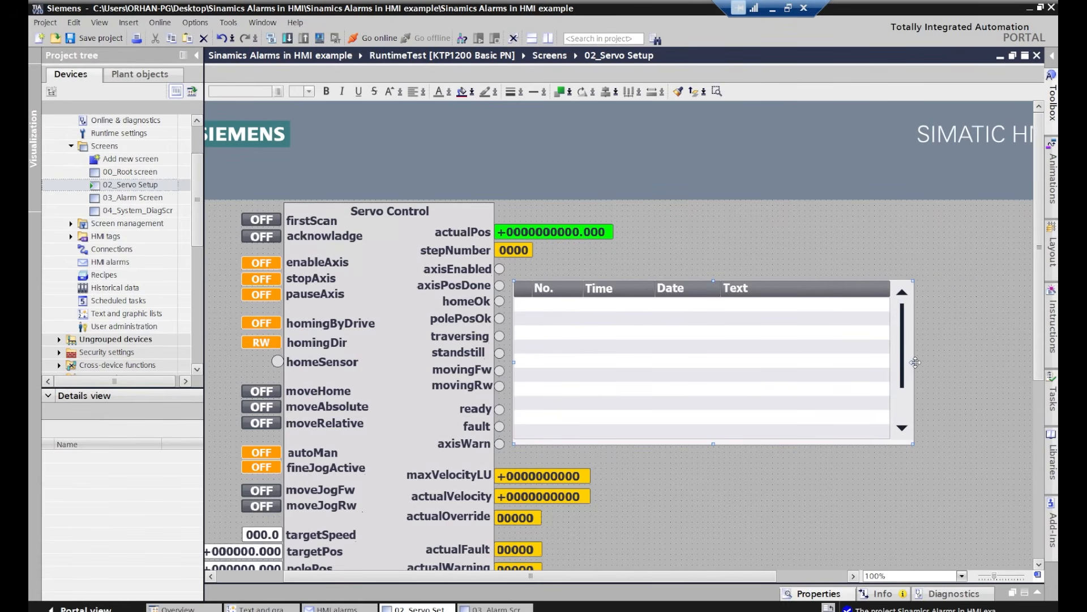
left_click_drag(913, 362, 1035, 374)
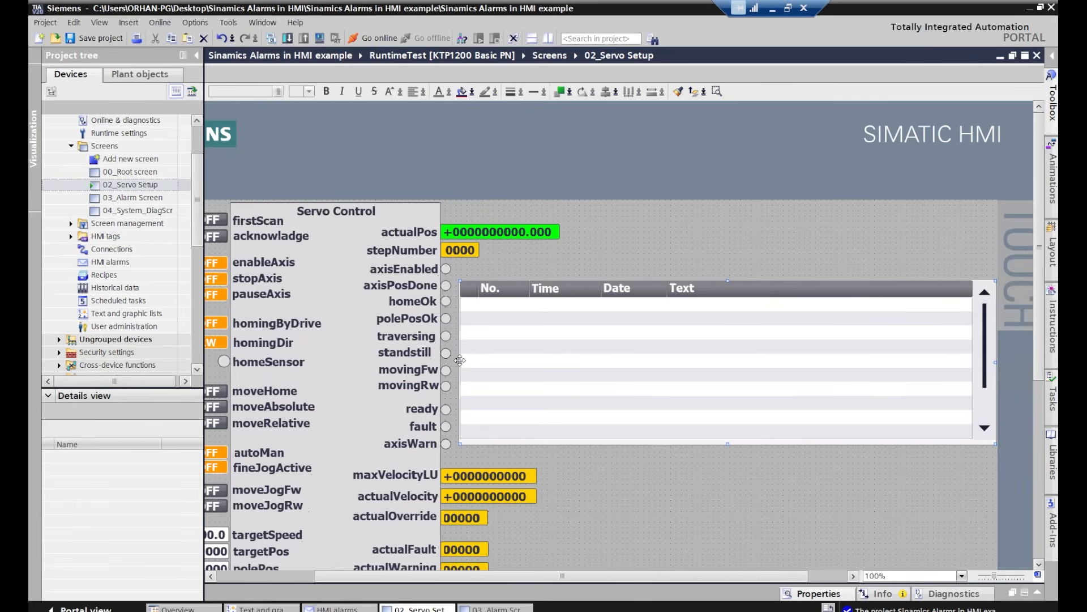
left_click_drag(459, 362, 336, 362)
left_click_drag(577, 367, 576, 326)
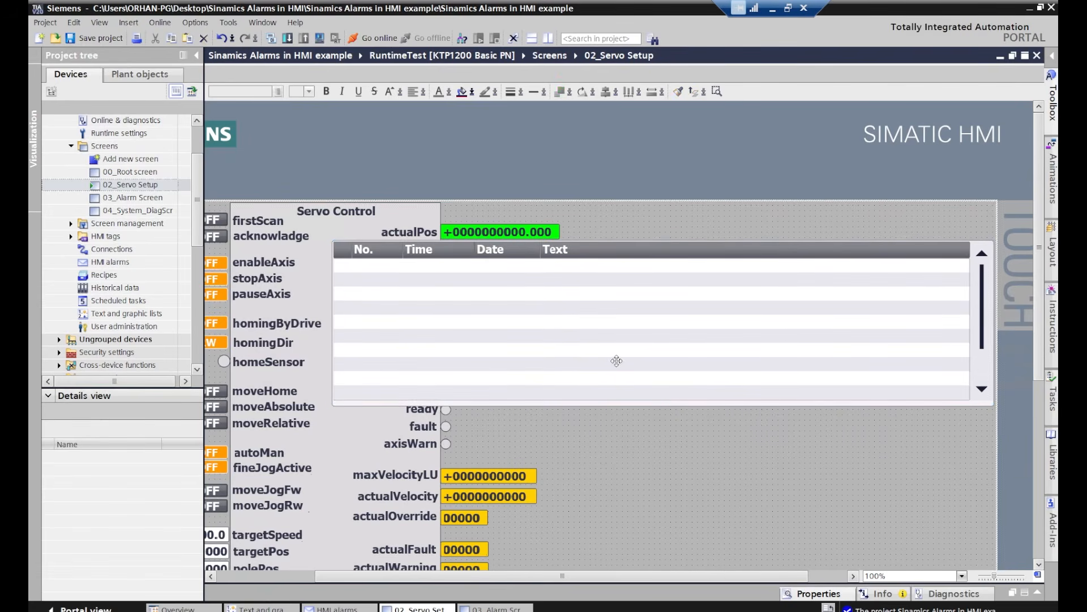
left_click(1039, 594)
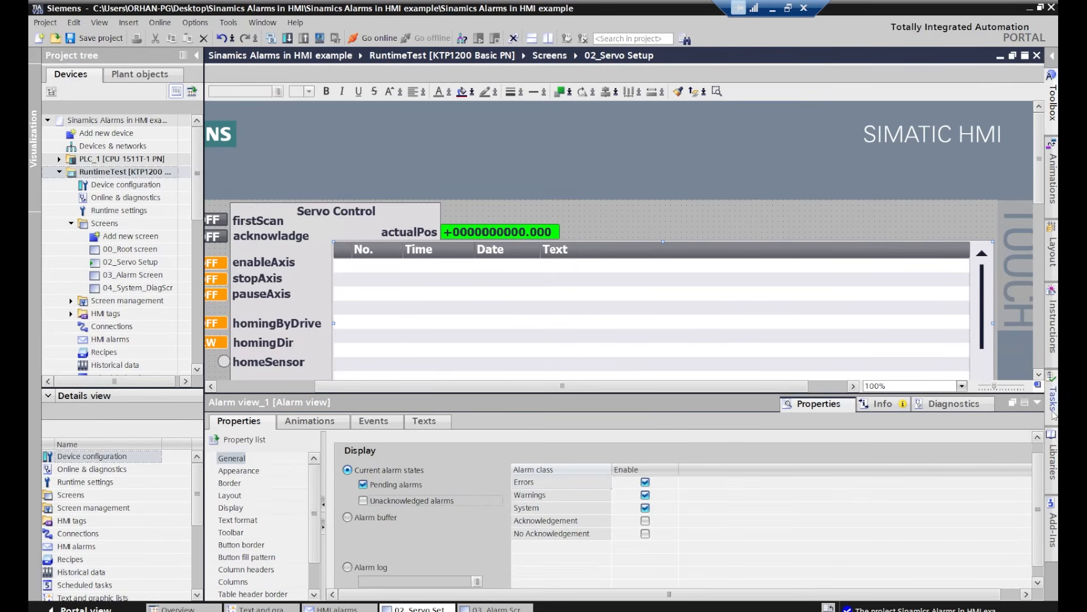
left_click(1038, 402)
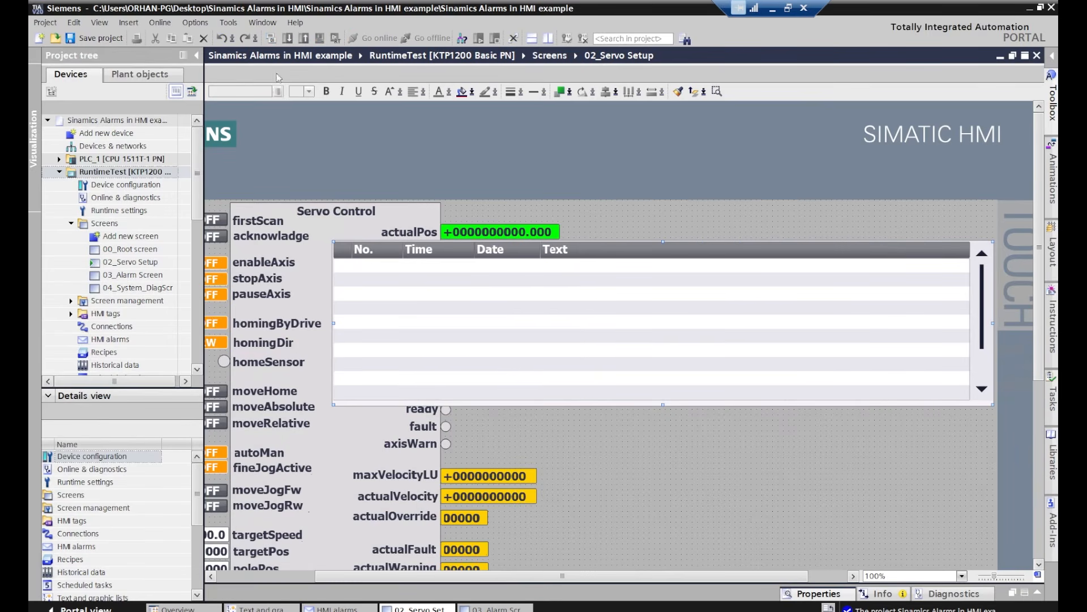
Start the runtime simulation of the RuntimeTest HMI device and enlarge the simulator window to show the servo screen
left_click(98, 172)
left_click(319, 38)
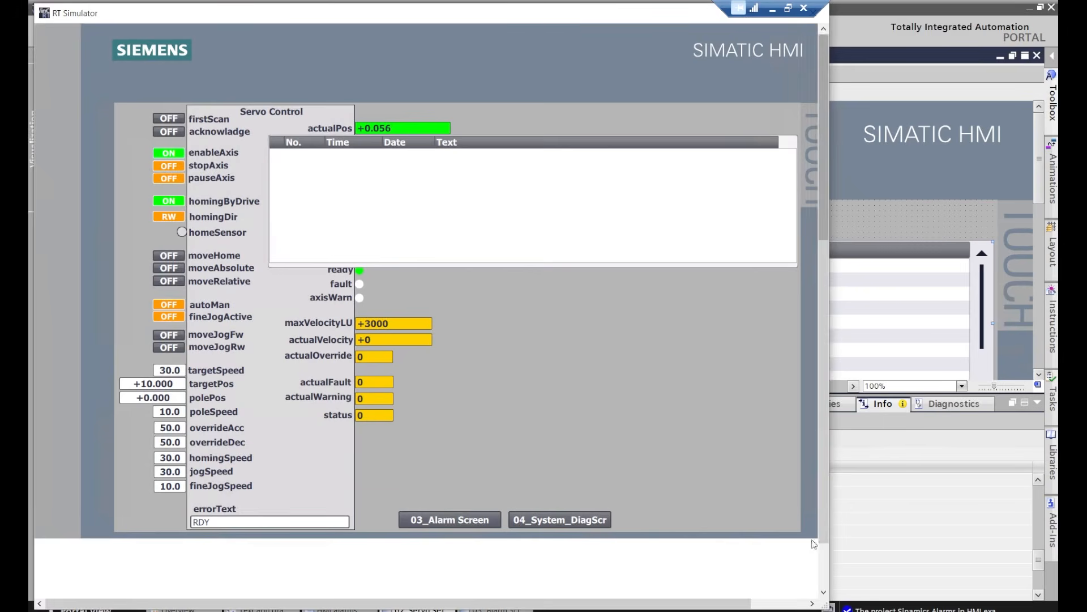
left_click_drag(830, 512, 899, 505)
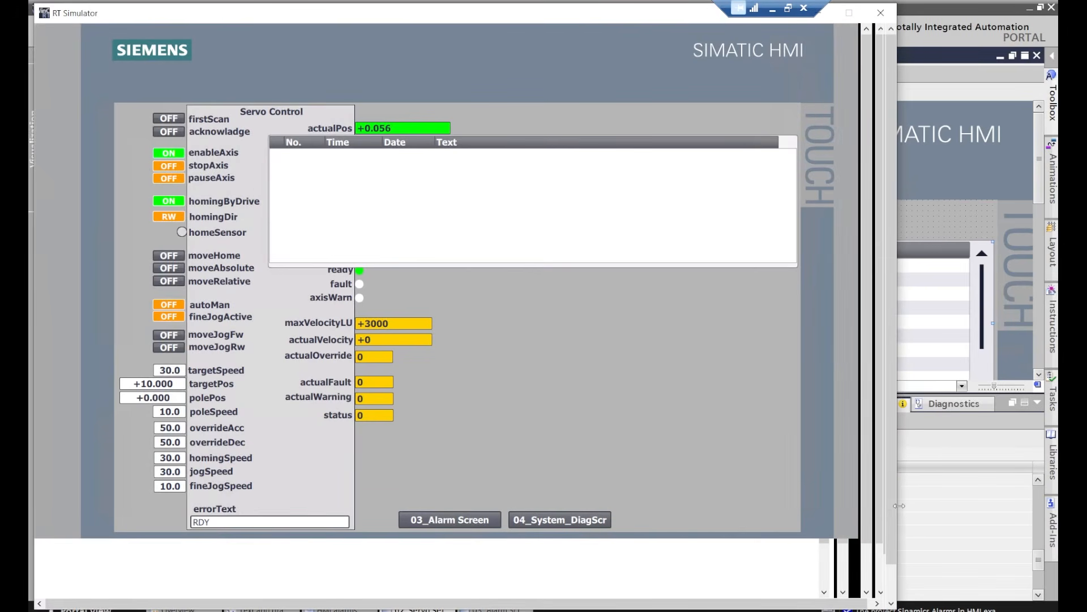
Test the alarm view in the simulation by switching stopAxis on and back off, and switching enableAxis off
left_click(170, 166)
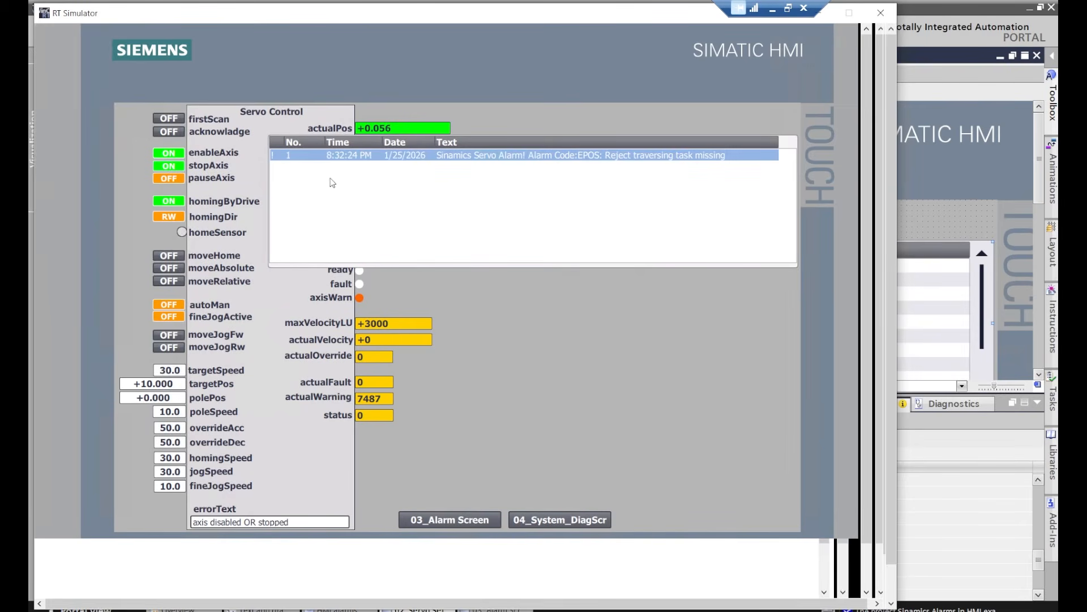
left_click(168, 170)
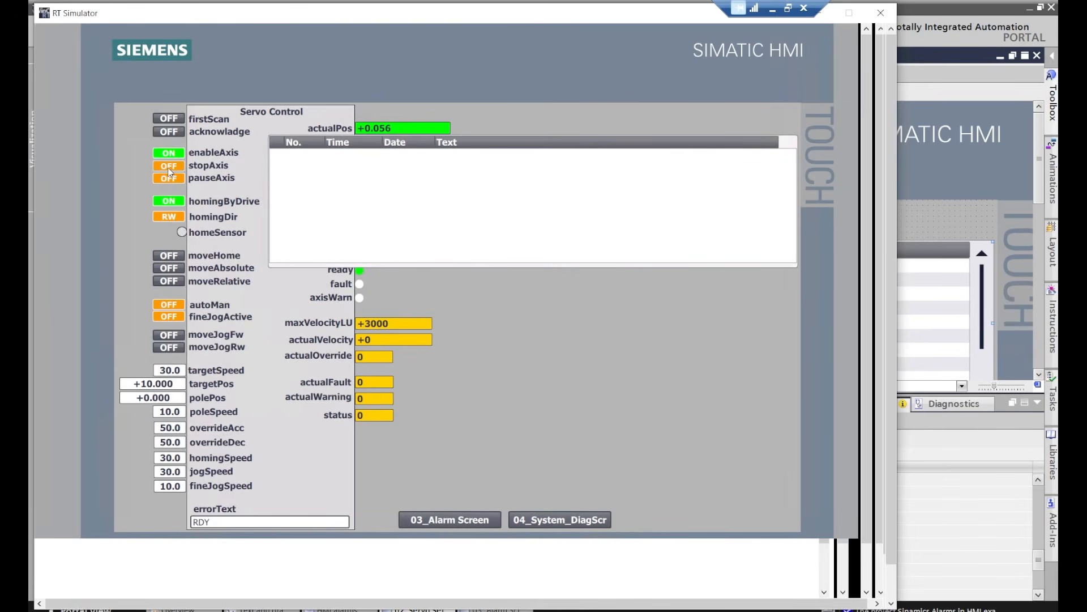
left_click(168, 155)
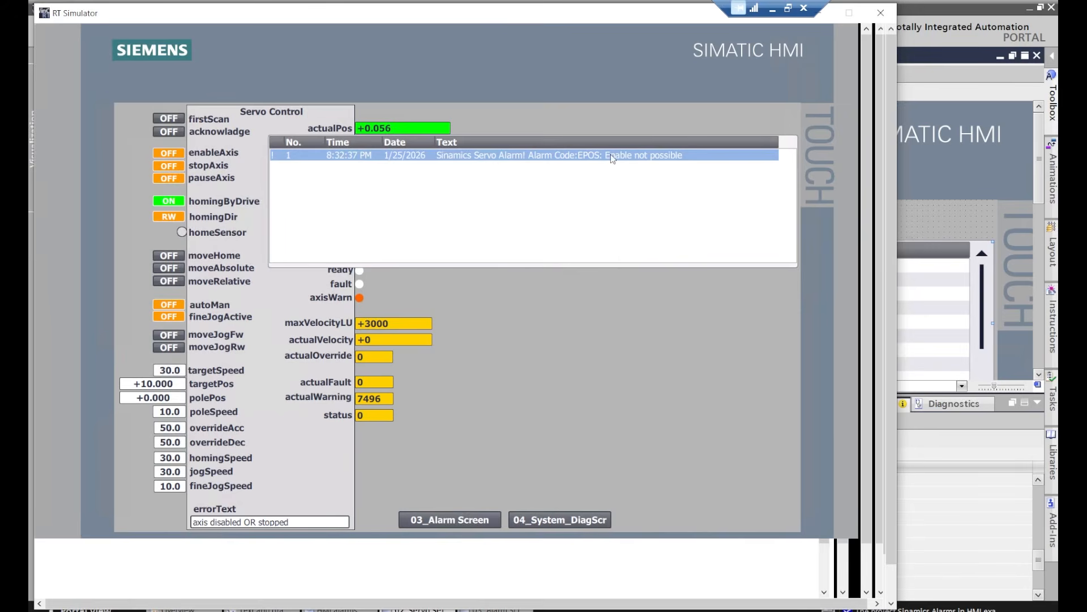